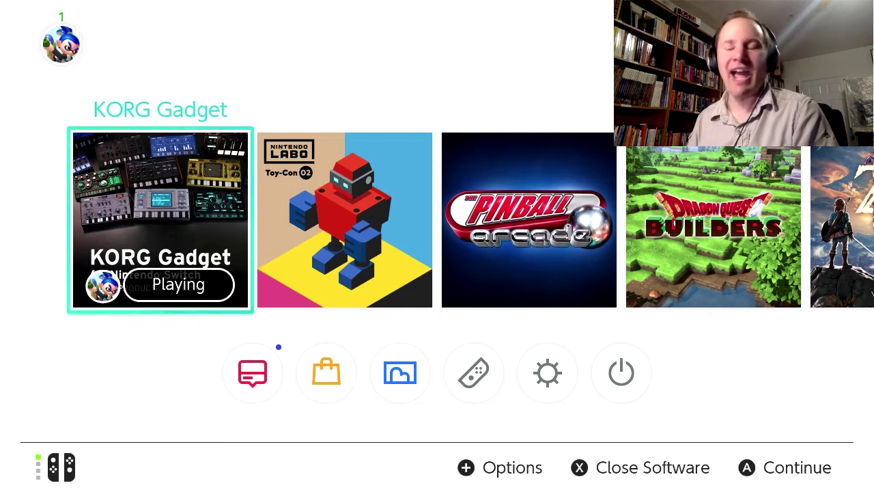
- Resume KORG Gadget and restart playback of Scene 7
key(a)
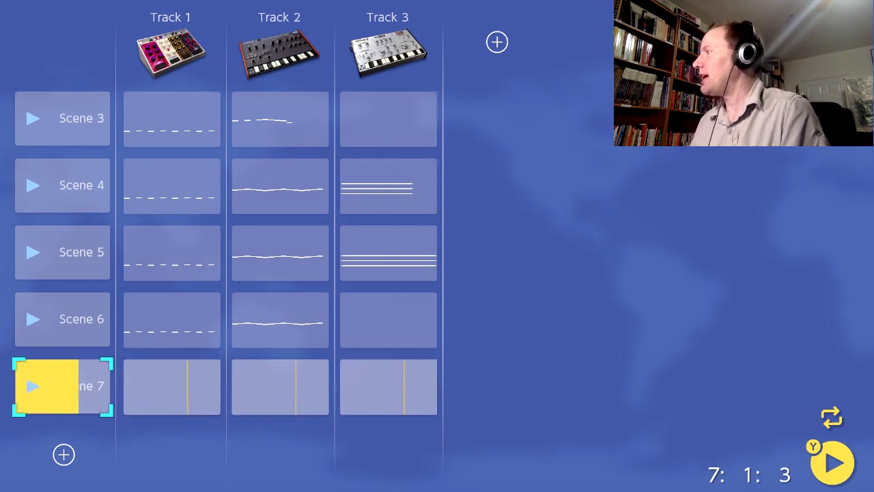
key(x)
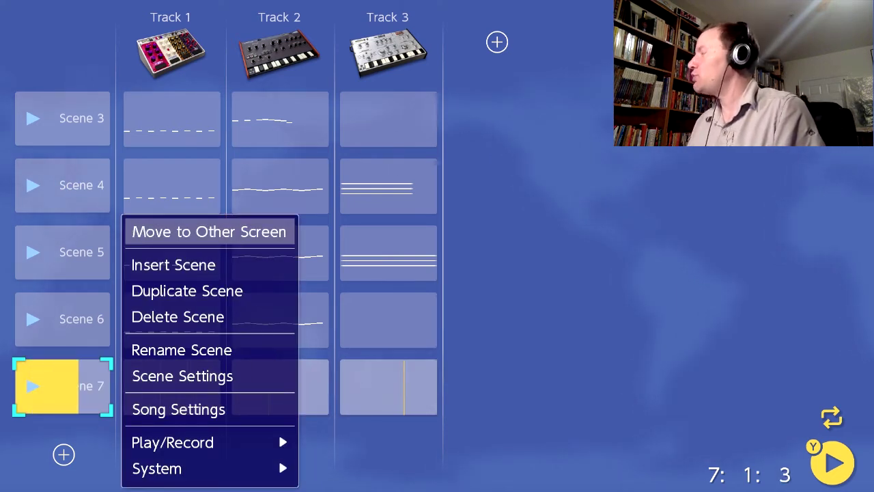
key(b)
key(y)
key(space)
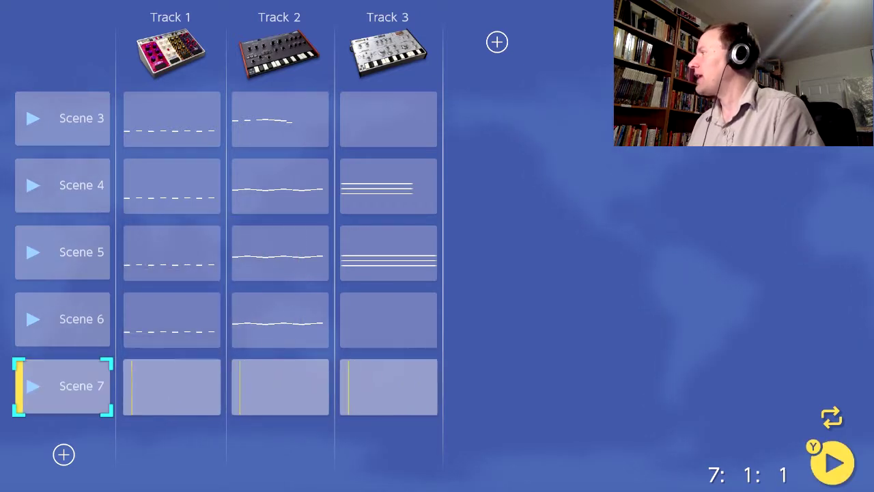
key(x)
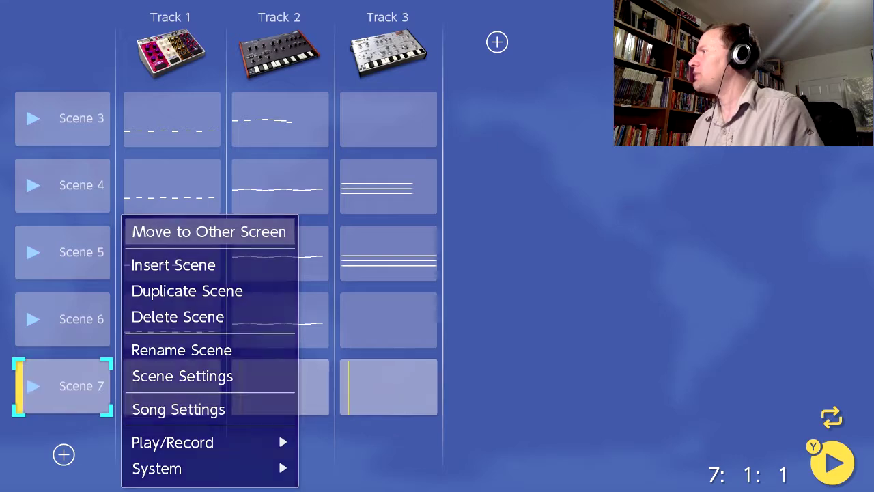
key(Return)
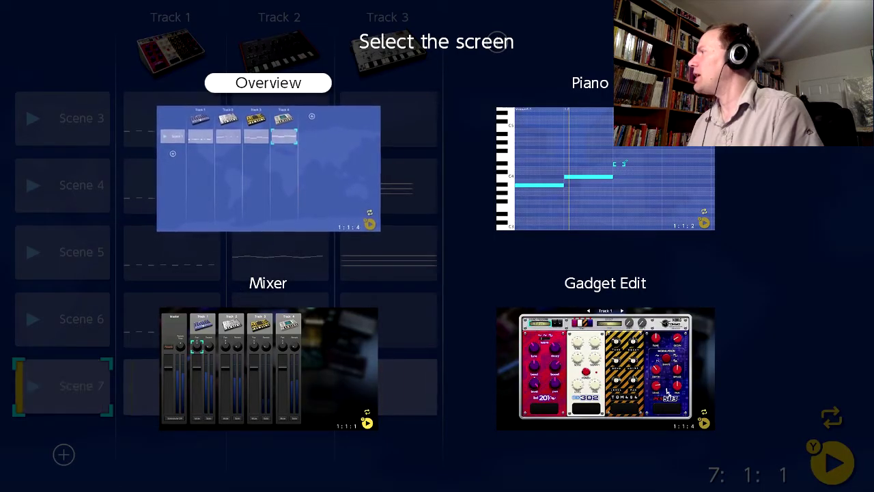
key(Escape)
- Leave the open song and return to the KORG Gadget title screen
key(x)
key(Down)
key(Down)
key(Down)
key(Down)
key(Down)
key(Down)
key(Down)
key(Down)
key(Down)
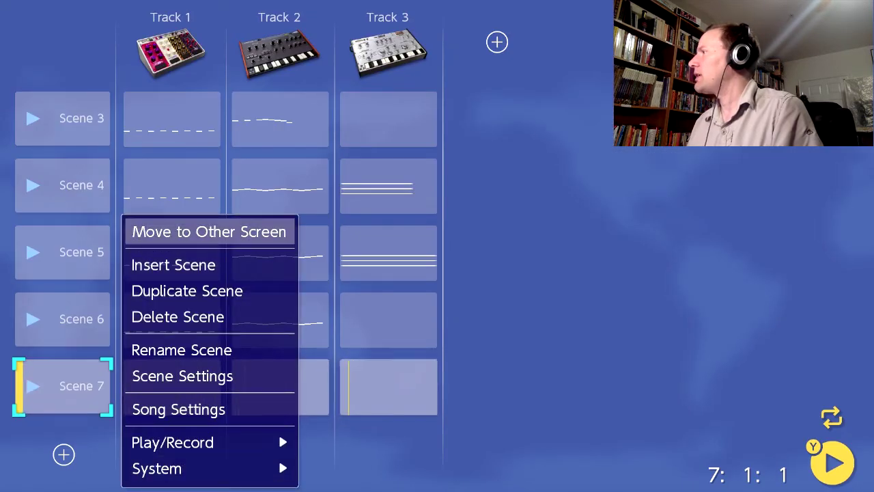
key(Up)
key(Return)
key(Down)
key(Down)
key(Down)
key(Down)
key(Down)
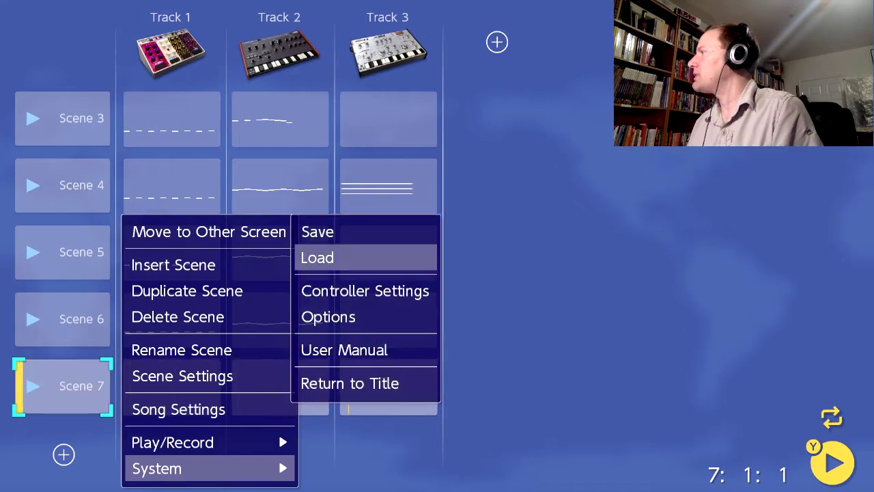
key(Return)
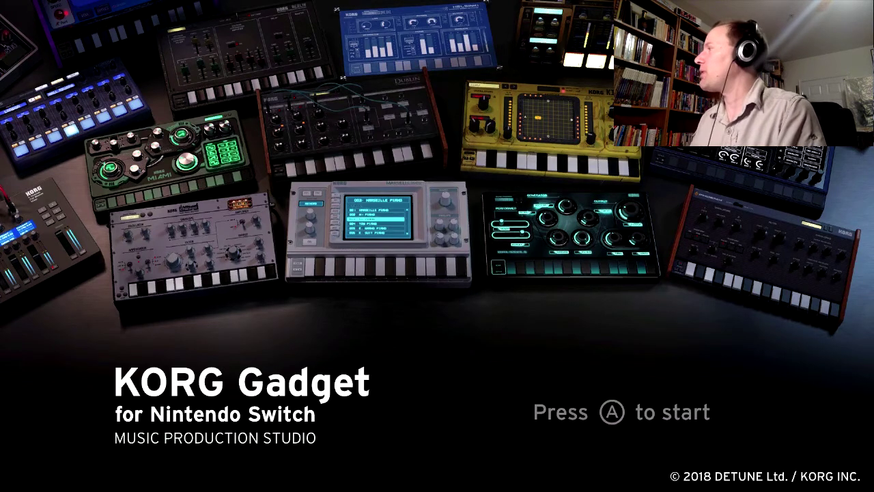
- Start from the title screen and load the saved song "Dragon Related"
key(a)
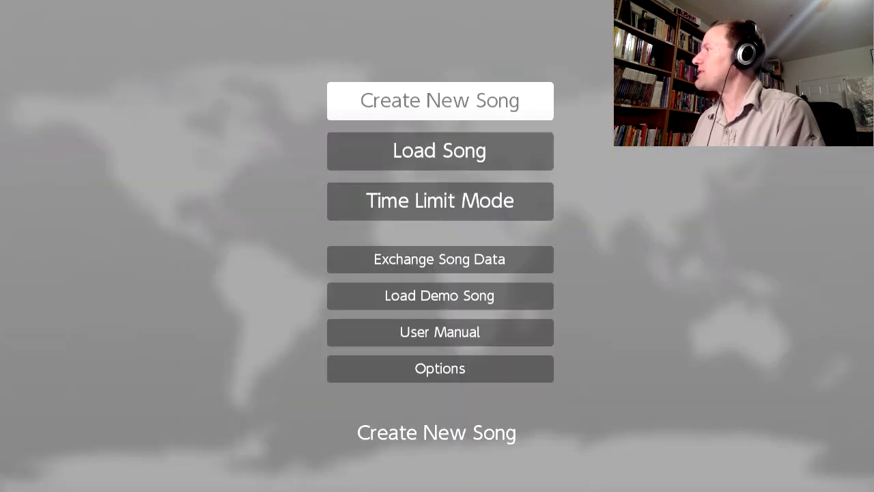
key(Down)
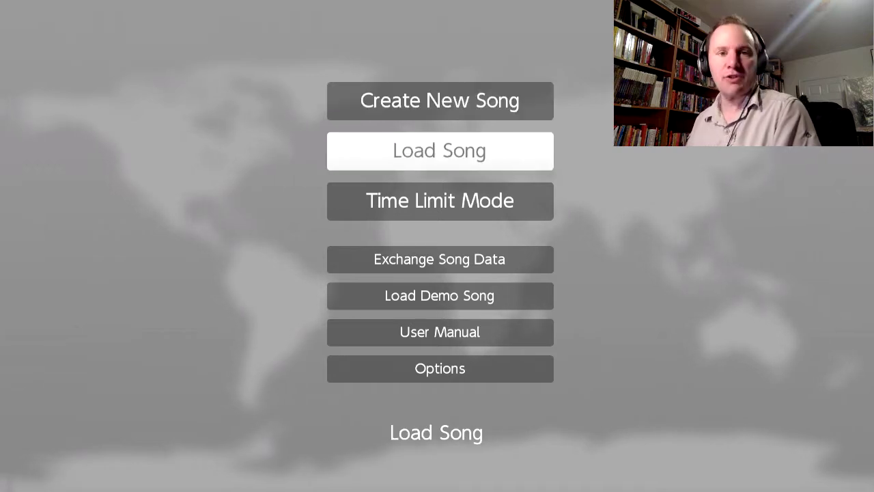
key(a)
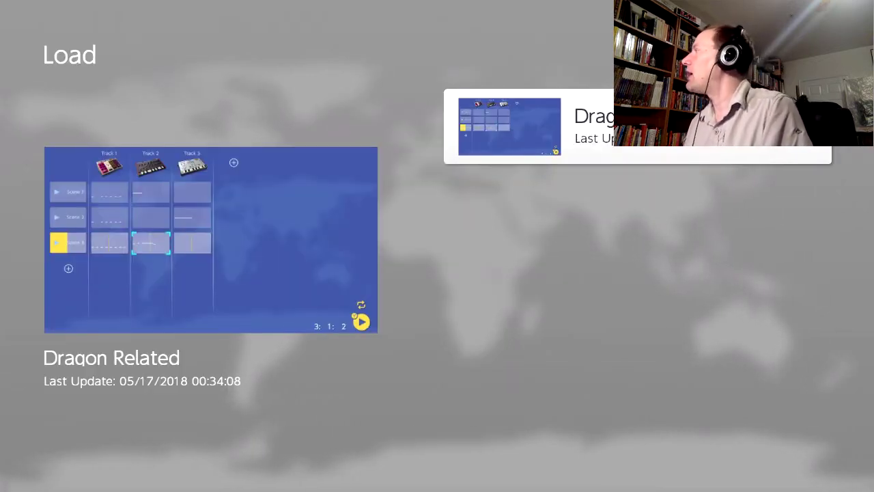
key(a)
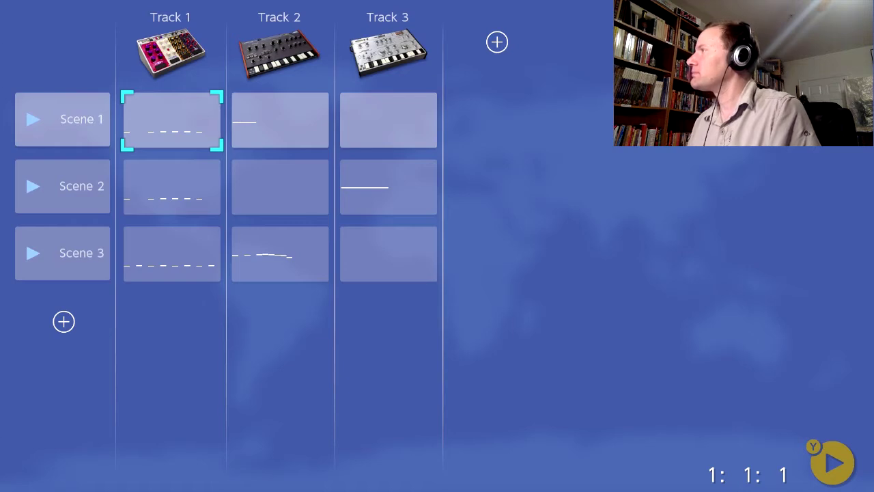
- Look over the Track 1 clips in Scenes 1 to 3
key(Up)
key(Down)
key(Up)
key(Up)
key(Up)
key(Up)
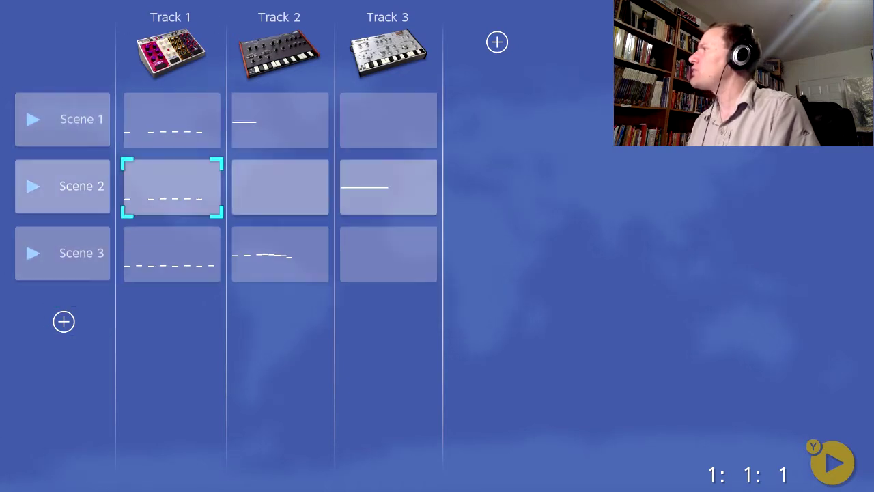
key(Up)
key(Up)
key(Down)
key(Down)
key(Down)
key(Up)
key(Up)
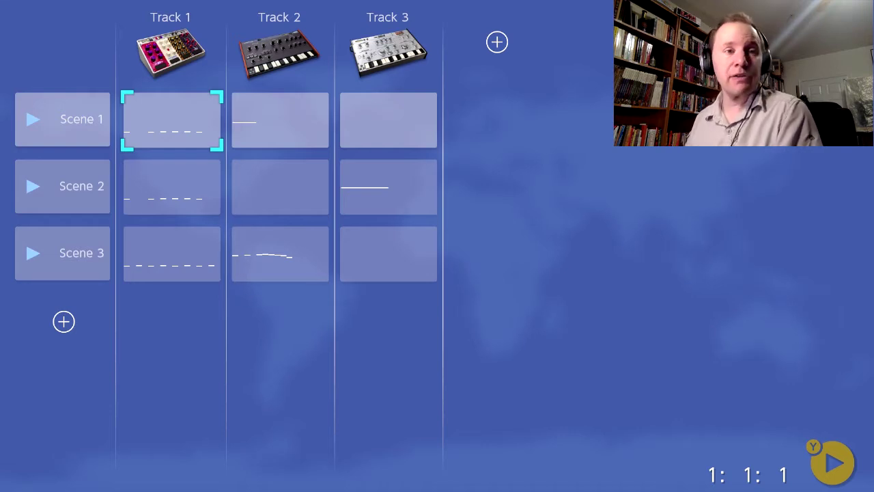
- Look over Scene 1's clips across the three tracks and the gadgets assigned to those tracks
key(Left)
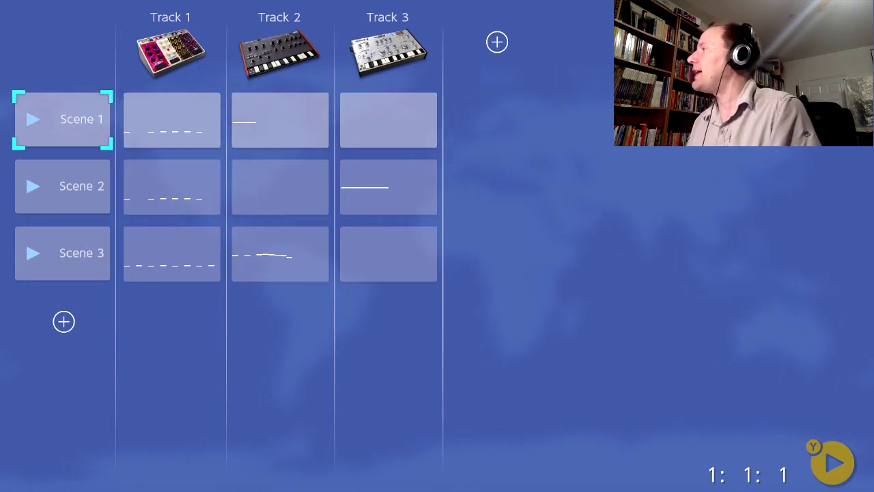
key(Right)
key(Right)
key(Right)
key(Left)
key(Left)
key(Left)
key(Right)
key(Up)
key(Right)
key(Down)
key(Right)
key(Up)
key(Left)
key(Left)
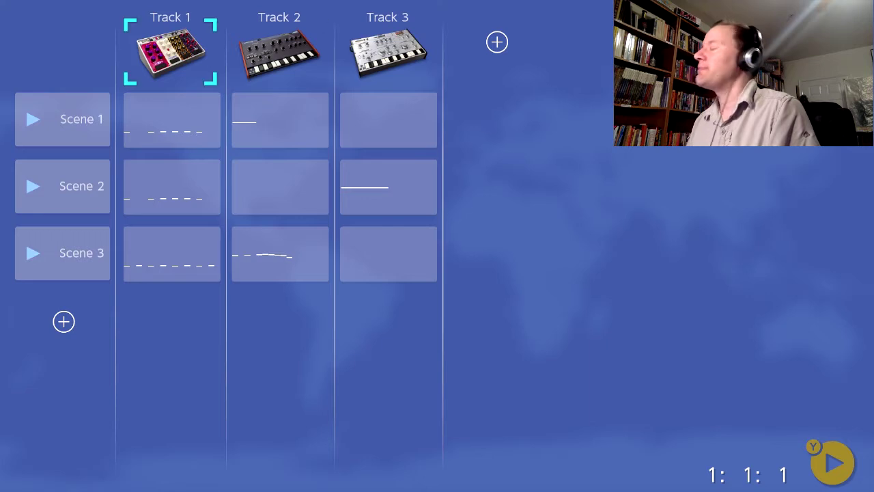
- Select Scene 1 and play the song through its scenes
key(Down)
key(Left)
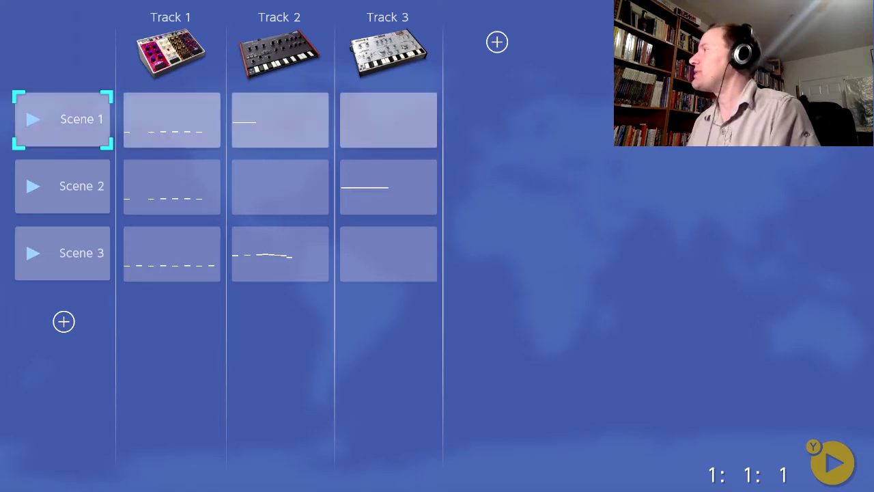
key(y)
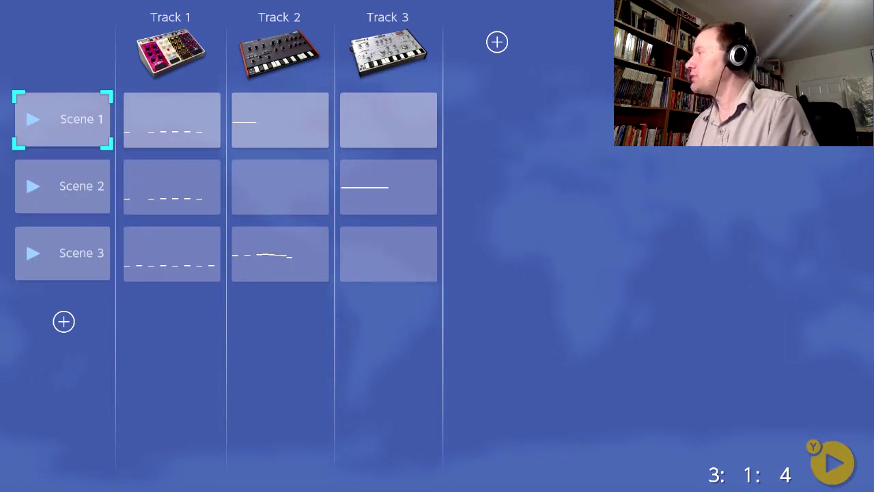
- Set Loop the Scene to Off, then play the song briefly and stop it
key(x)
key(Down)
key(Up)
key(Up)
key(Up)
key(a)
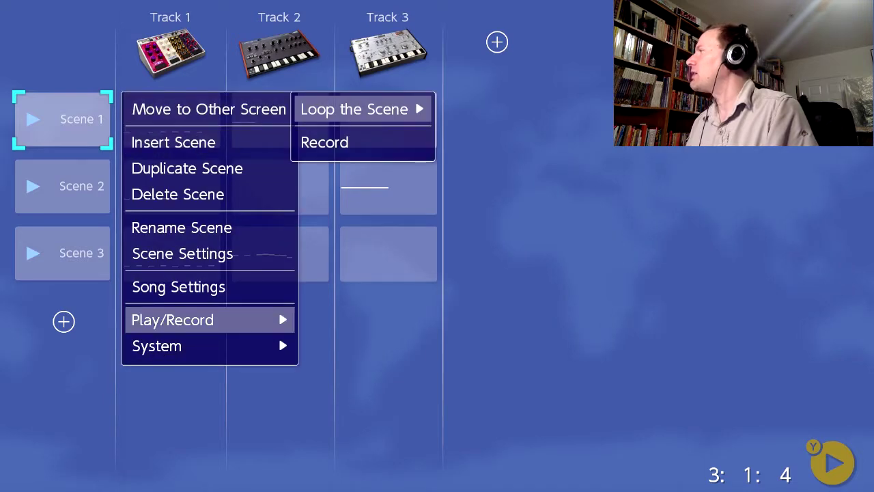
key(Right)
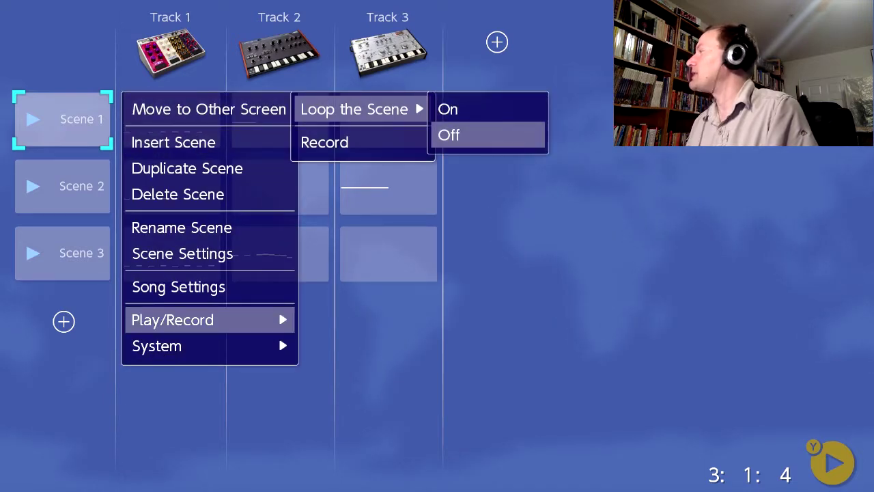
key(a)
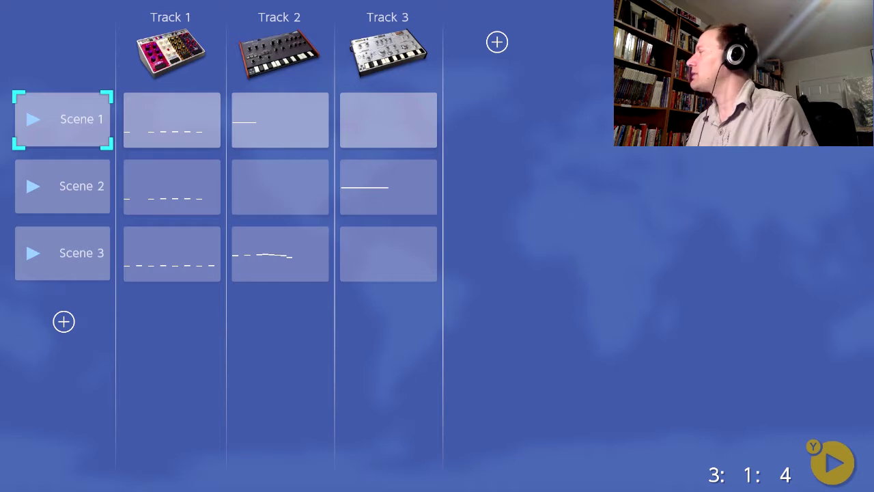
key(y)
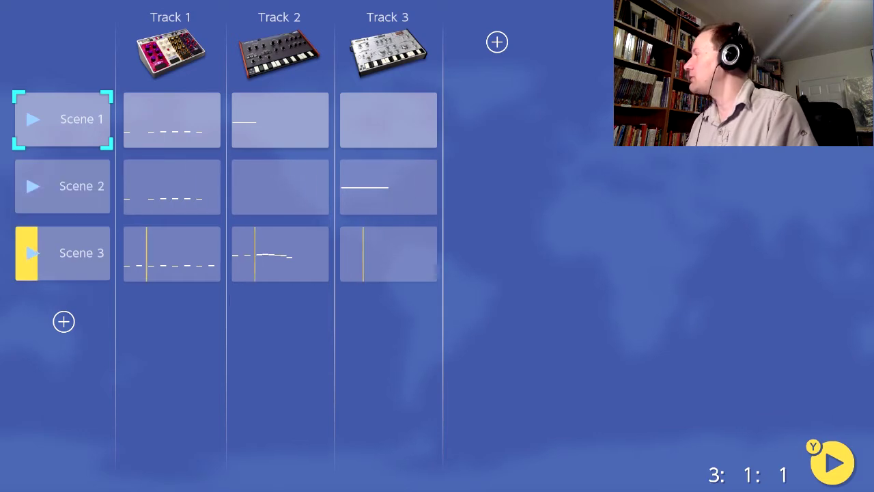
key(y)
- Set Loop the Scene to On and start playback of Scene 1
key(x)
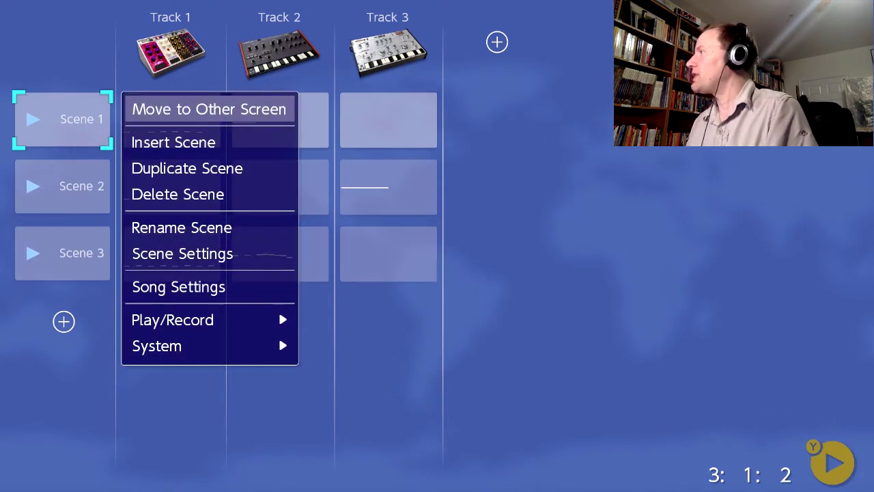
key(Down)
key(Down)
key(Down)
key(Down)
key(Down)
key(Down)
key(Down)
key(Right)
key(Right)
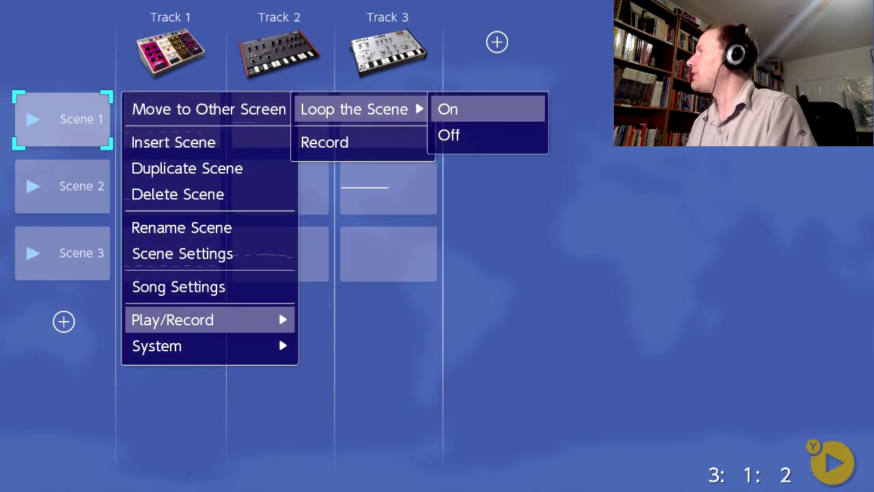
key(Up)
key(a)
key(y)
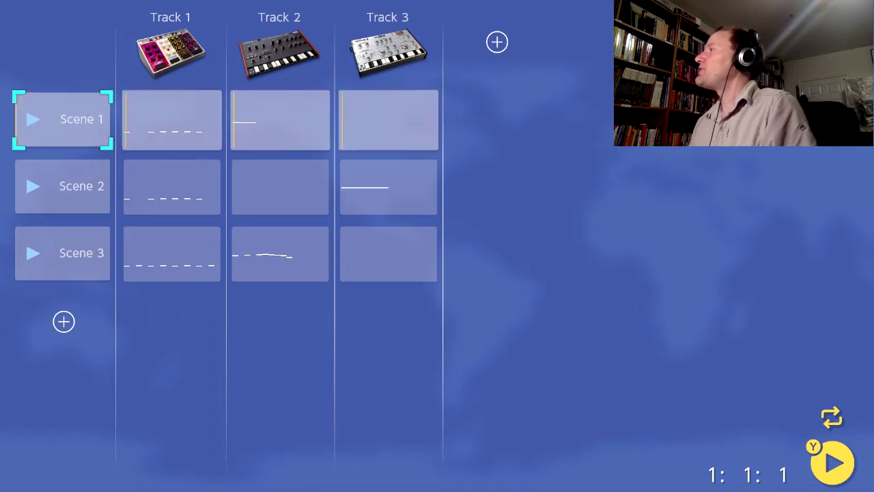
- Review Scene 1's Track 1 and Track 2 clips and move playback through Scene 2 to Scene 3
key(Right)
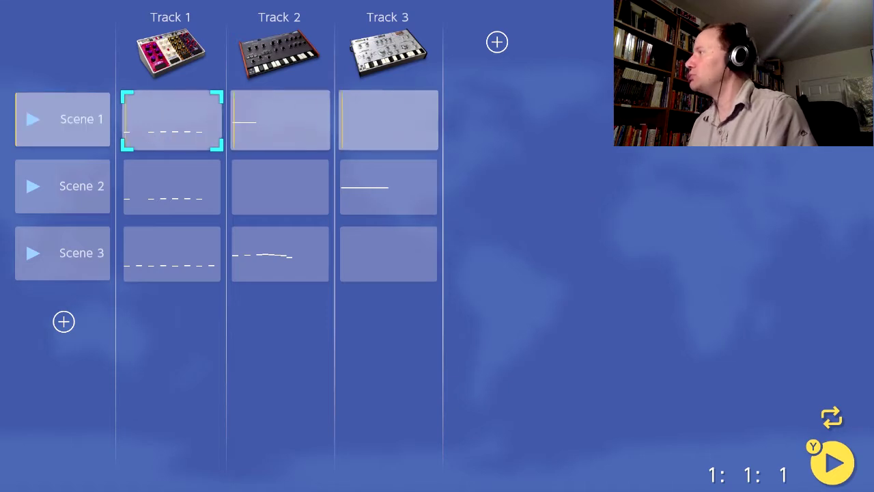
key(Right)
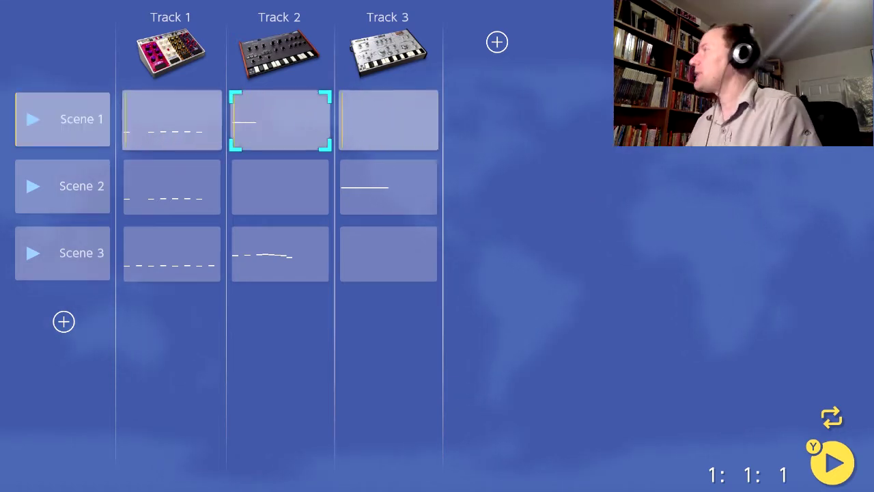
key(Down)
key(Left)
key(Left)
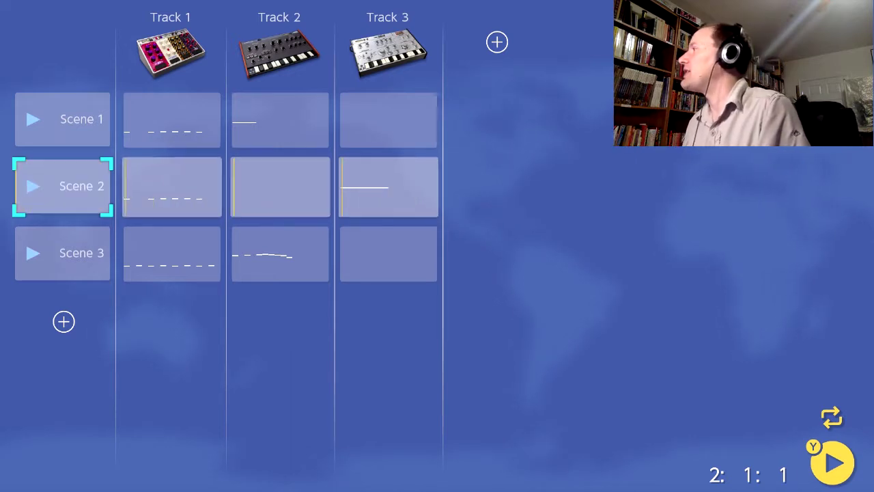
key(Down)
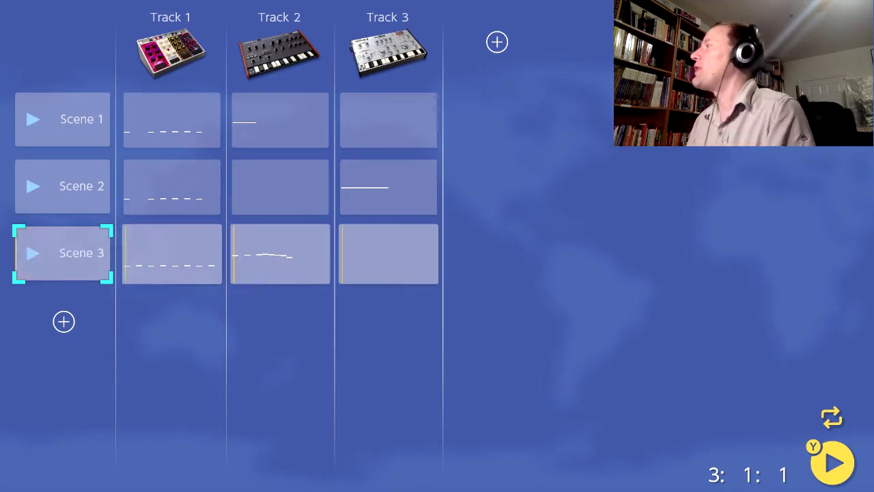
- Add a new empty scene below Scene 3
key(Down)
key(Return)
key(Up)
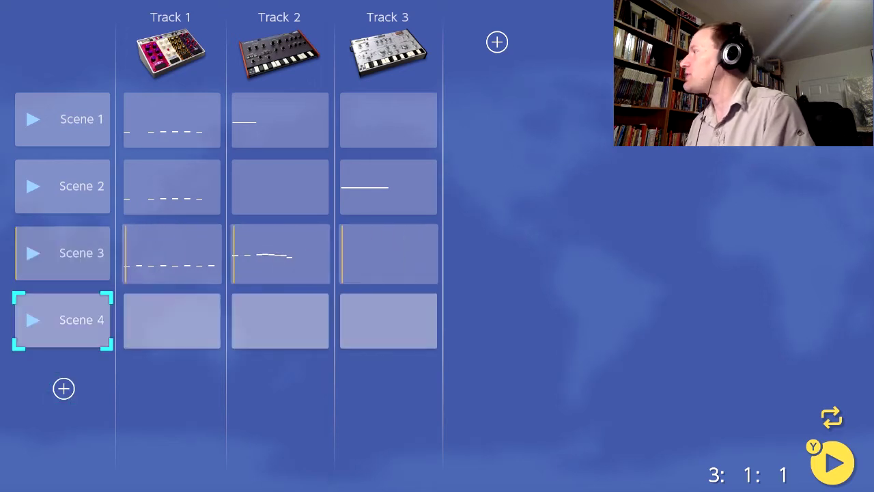
- Copy Scene 3's Track 1 clip and paste it into Track 1 of Scene 4
key(Right)
key(Up)
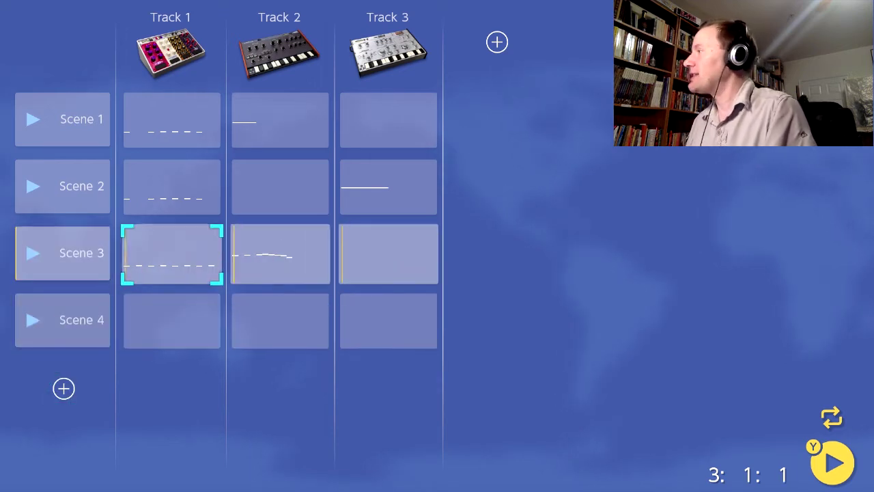
key(x)
key(Down)
key(Down)
key(Return)
key(Down)
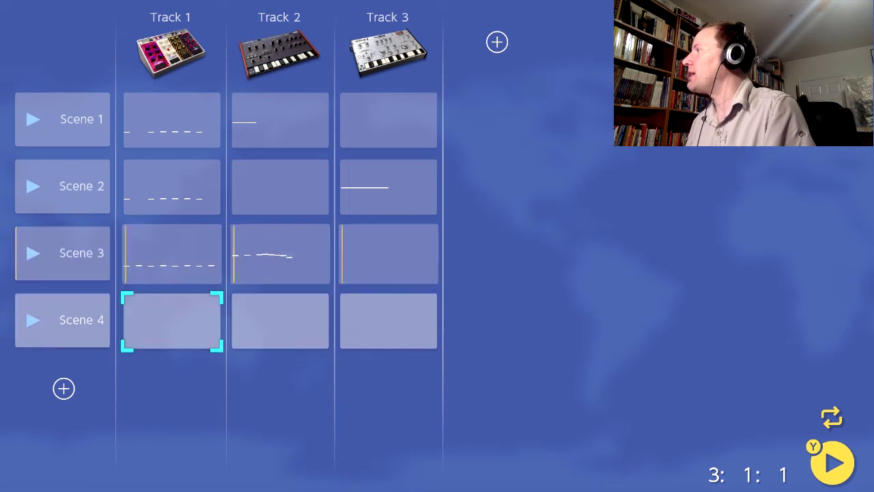
key(x)
key(Down)
key(Return)
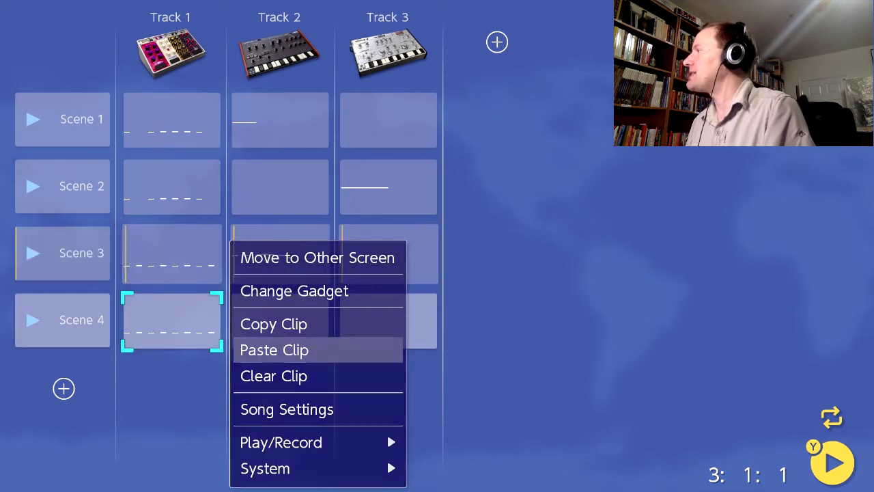
key(Right)
key(Left)
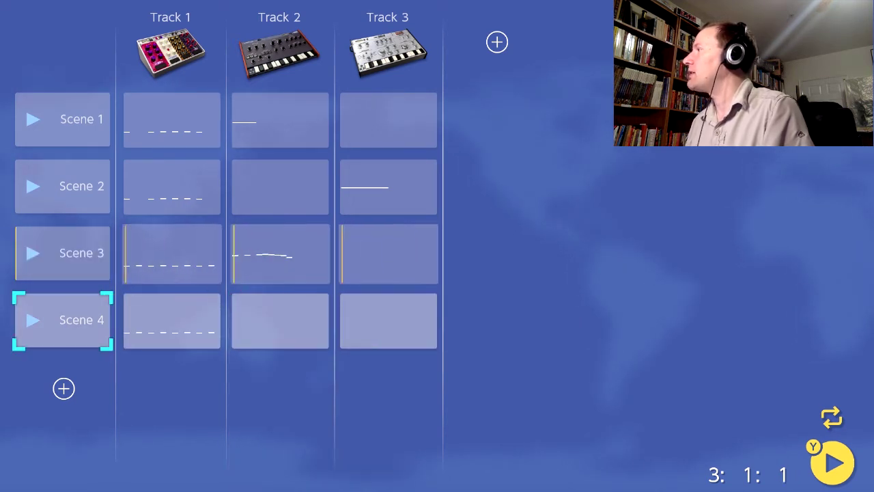
key(Right)
key(Right)
key(Left)
key(Left)
key(Up)
key(Up)
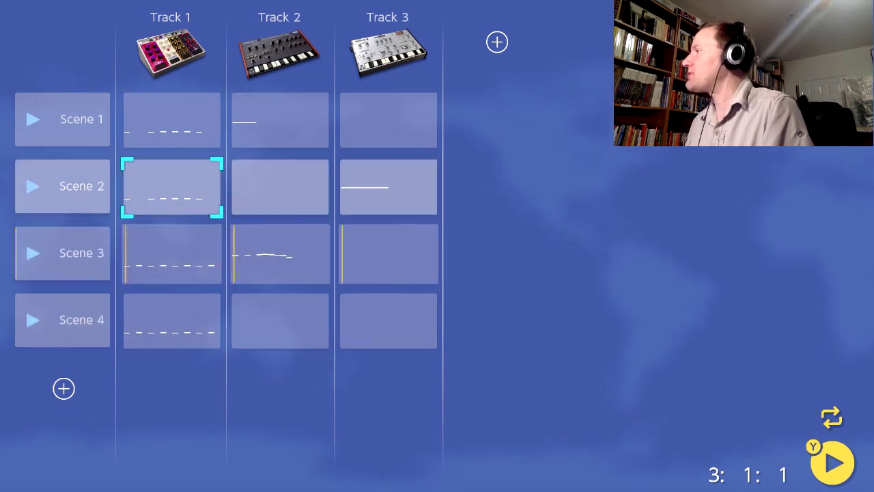
- Move the playback position to Scene 4 and open its Track 3 clip for editing
key(Left)
key(Down)
key(Down)
key(Return)
key(Right)
key(Right)
key(Right)
key(Return)
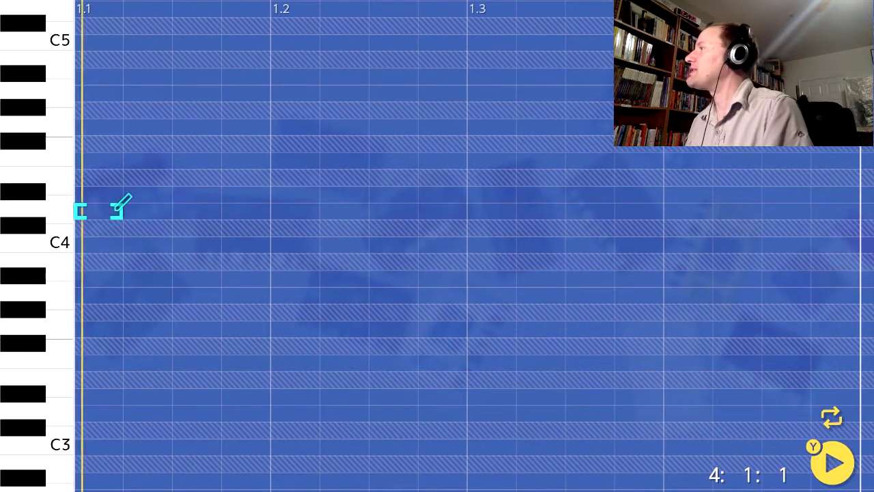
- Draw a C4 note from 1.1 spanning the whole bar in Scene 4's Track 3 clip
key(Down)
key(Down)
key(Return)
key(Right)
key(Right)
key(Right)
key(Right)
key(Right)
key(Right)
key(Right)
key(Right)
key(Right)
key(Right)
key(Right)
key(Right)
key(Right)
key(Right)
key(Right)
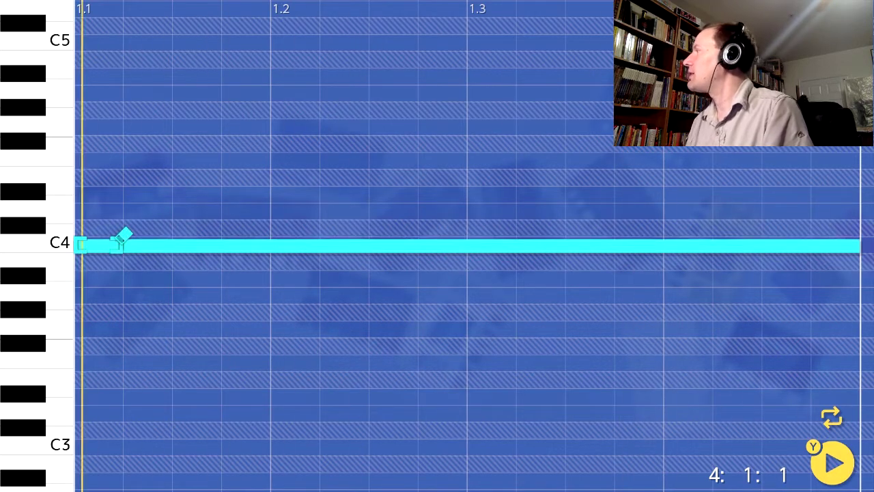
- Shorten the C4 note so it ends halfway through beat 3
click(119, 244)
click(119, 244)
drag(119, 244, 663, 245)
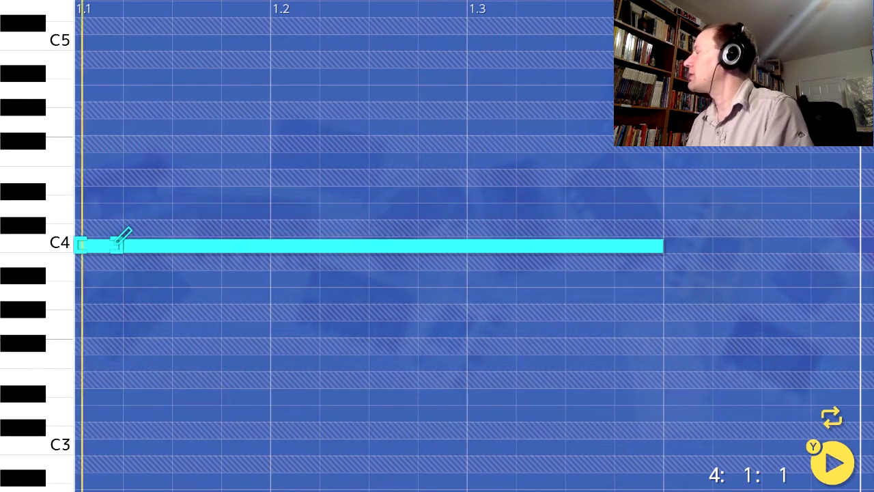
key(Left)
key(Left)
key(Left)
key(Left)
key(Left)
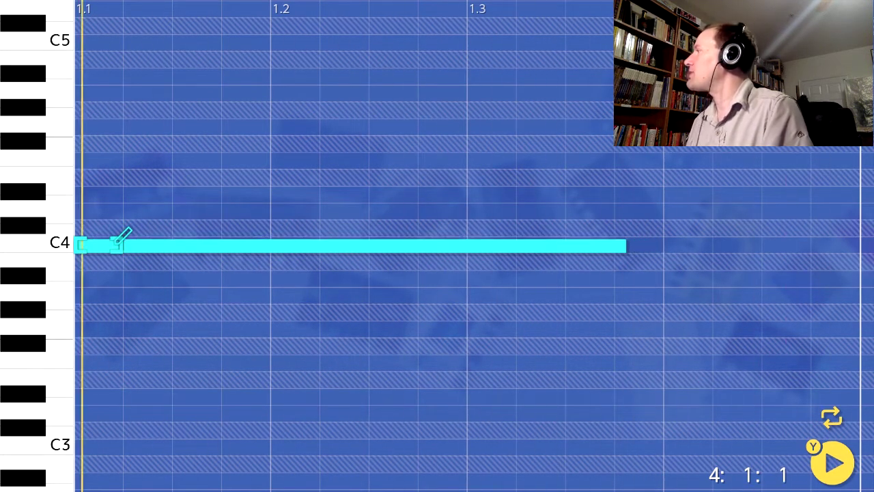
key(Left)
key(Left)
key(Left)
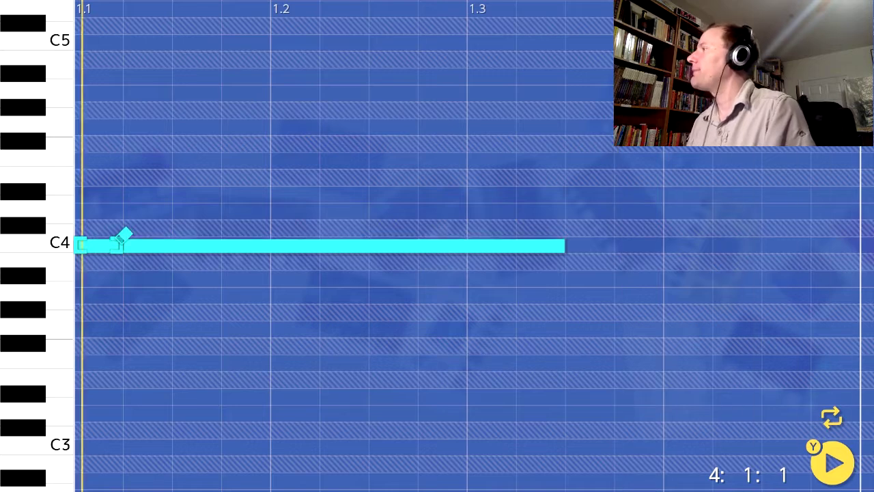
- Try a C5 note from 1.1 ending halfway through beat 3, and delete it again
key(Up)
key(Up)
key(Up)
key(Up)
key(Up)
key(Up)
key(Up)
key(Up)
key(Right)
key(Up)
key(Left)
key(Up)
key(Up)
key(Up)
key(a)
key(Right)
key(Right)
key(Right)
key(Right)
key(Right)
key(Right)
key(Right)
key(Right)
key(Right)
key(Right)
key(Right)
key(Right)
key(Right)
key(Right)
key(Right)
key(Left)
key(Left)
key(Left)
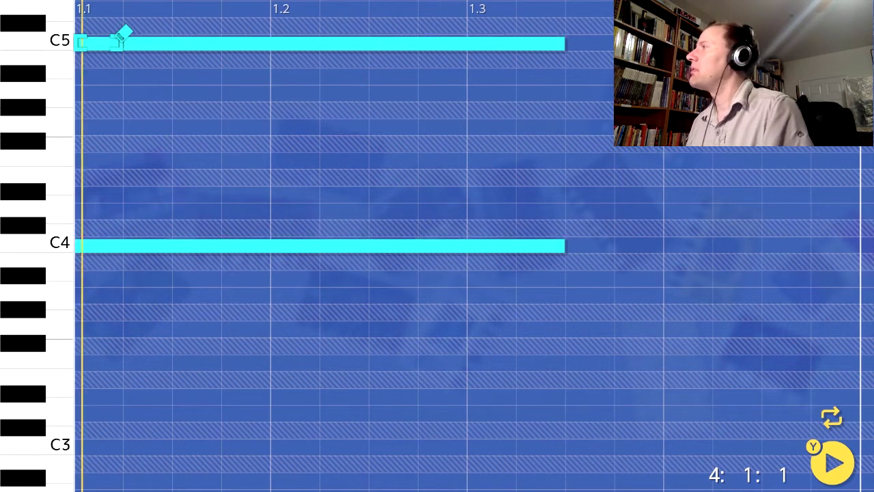
key(a)
- Draw a D#4 note from 1.1 ending halfway through beat 3, matching the C4 note's length
key(Down)
key(Down)
key(Down)
key(Down)
key(Down)
key(Down)
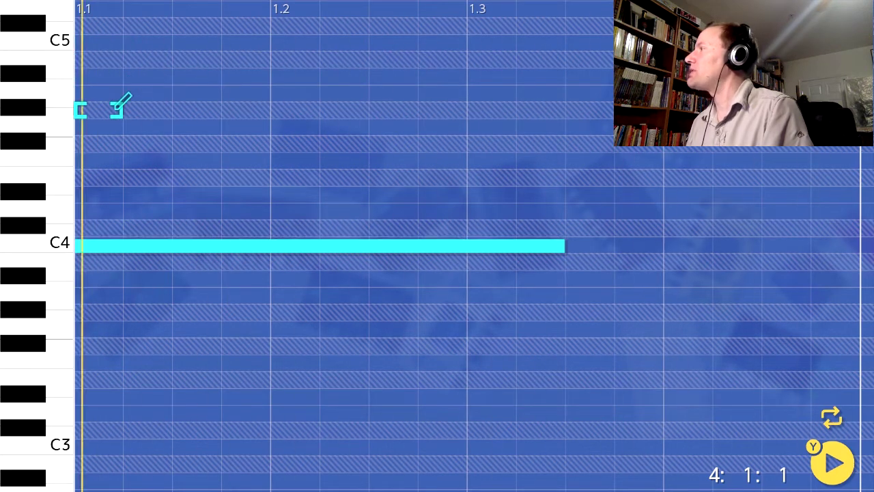
key(Down)
key(Down)
key(Down)
key(a)
key(Right)
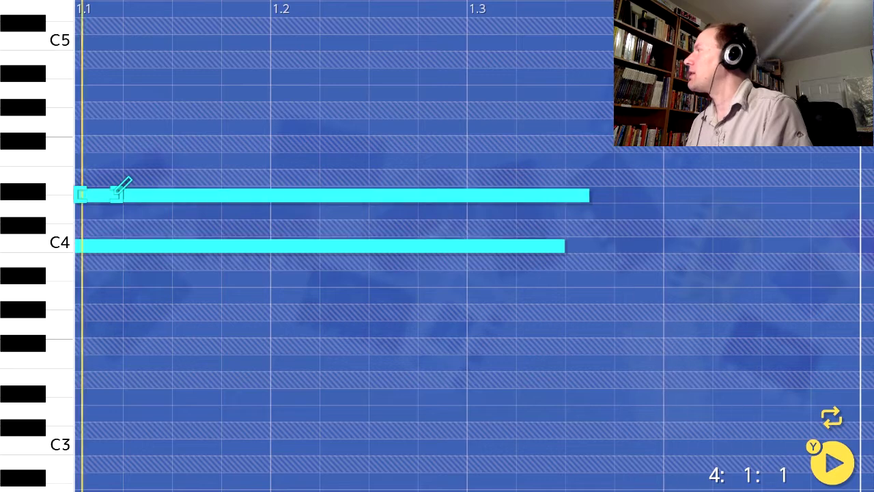
key(Left)
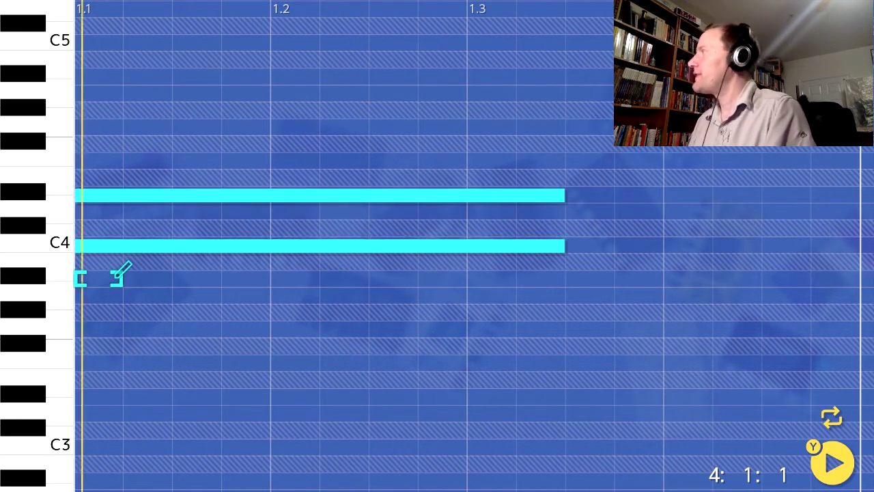
- Try a G3 note from 1.1 ending halfway through beat 3, and delete it again
drag(116, 329, 565, 329)
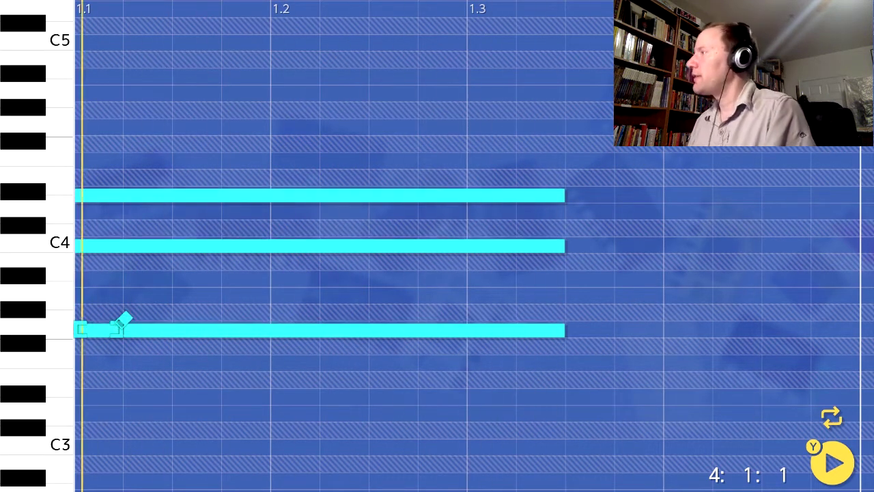
click(117, 329)
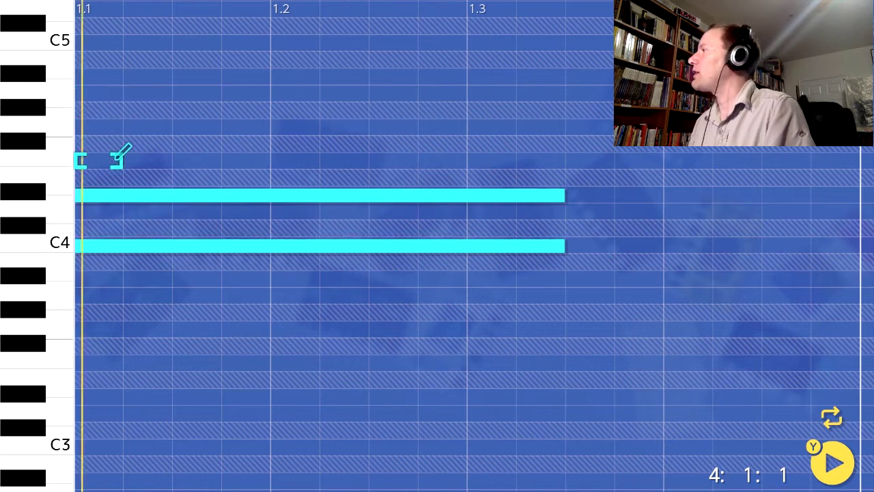
- Redraw the D#4 note so it ends three quarters through beat 3, and return to the scene overview
click(118, 195)
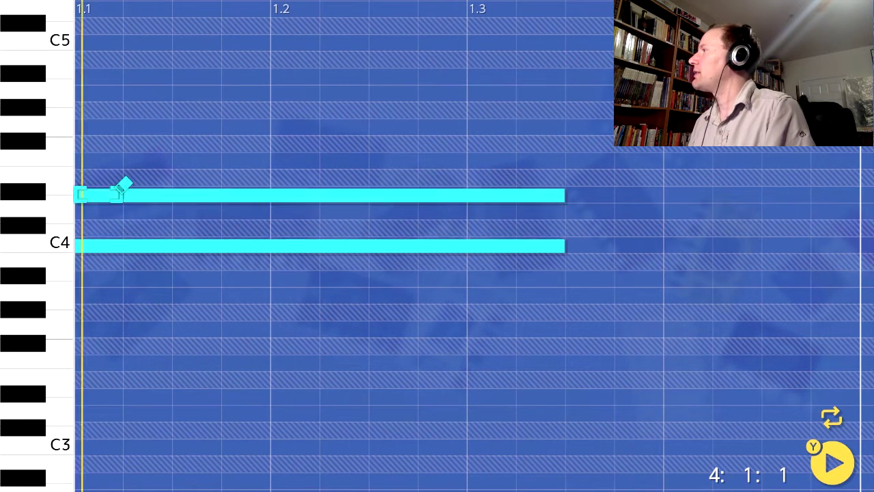
click(119, 194)
drag(118, 194, 663, 194)
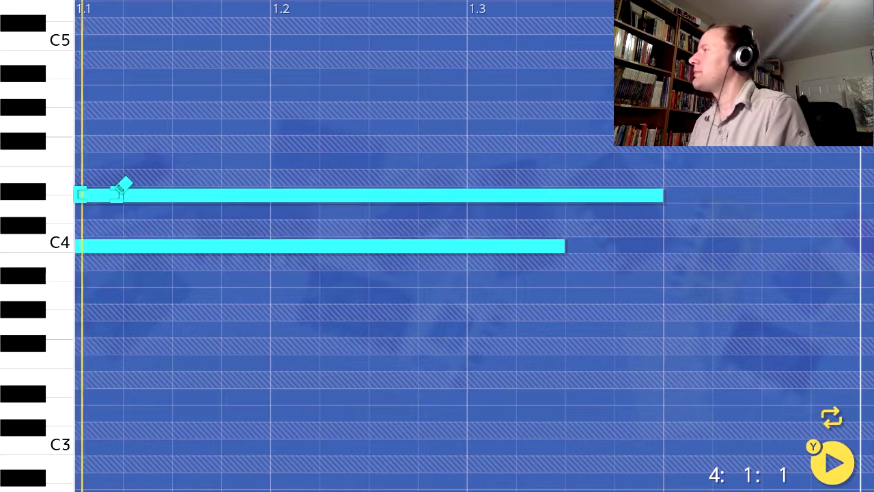
click(119, 194)
drag(118, 194, 614, 196)
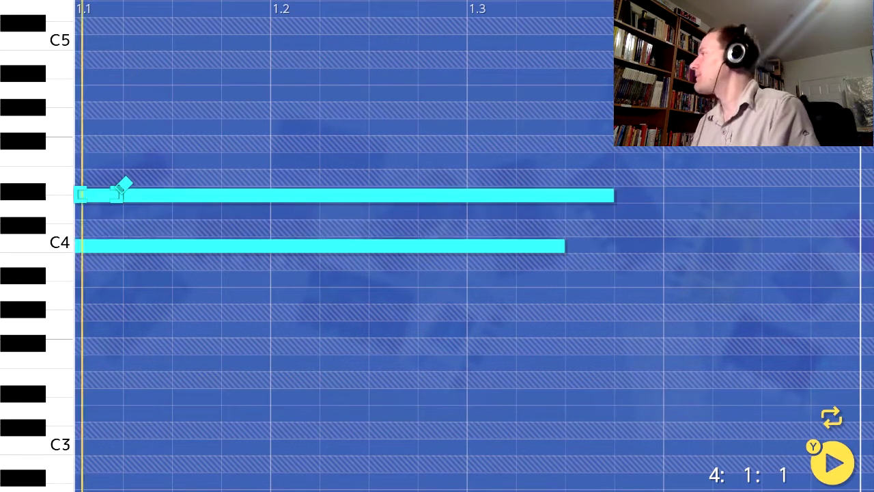
key(Escape)
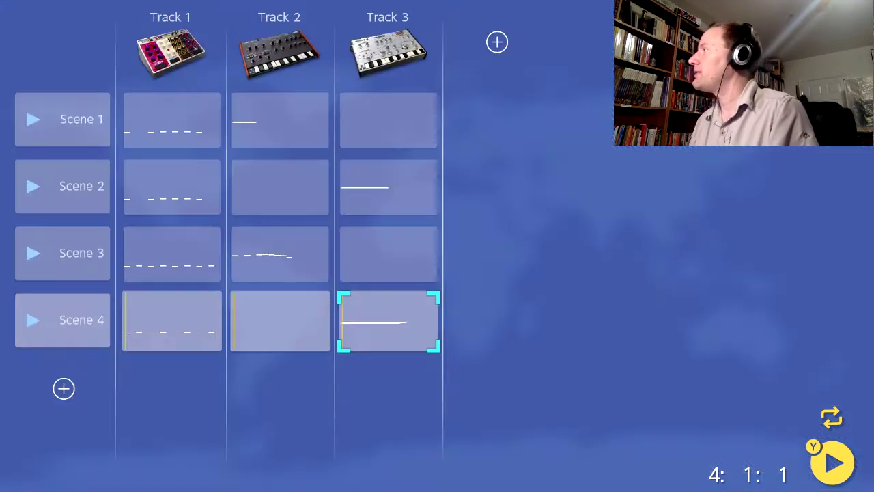
- Add a new scene below Scene 4 and copy Scene 4's Track 1 clip
key(Down)
key(Return)
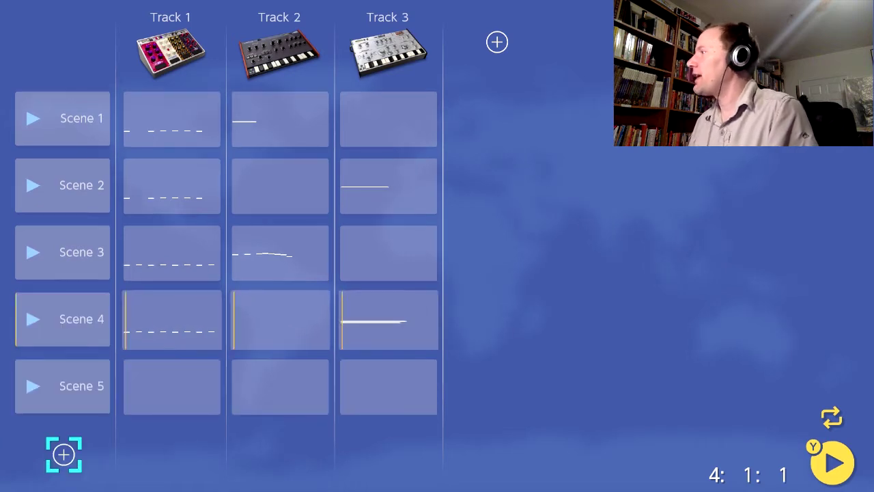
key(Up)
key(Up)
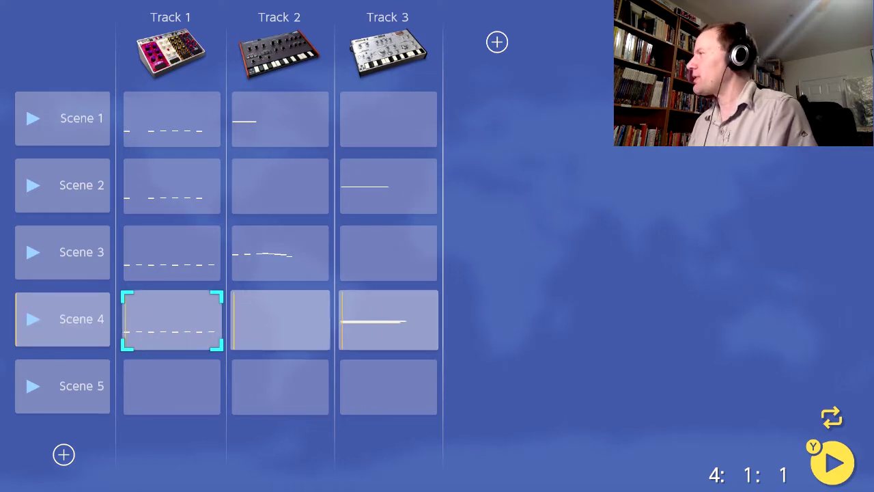
key(x)
key(Down)
key(Down)
key(Return)
- Paste the copied clip into Track 1 of Scene 5
key(Down)
key(Return)
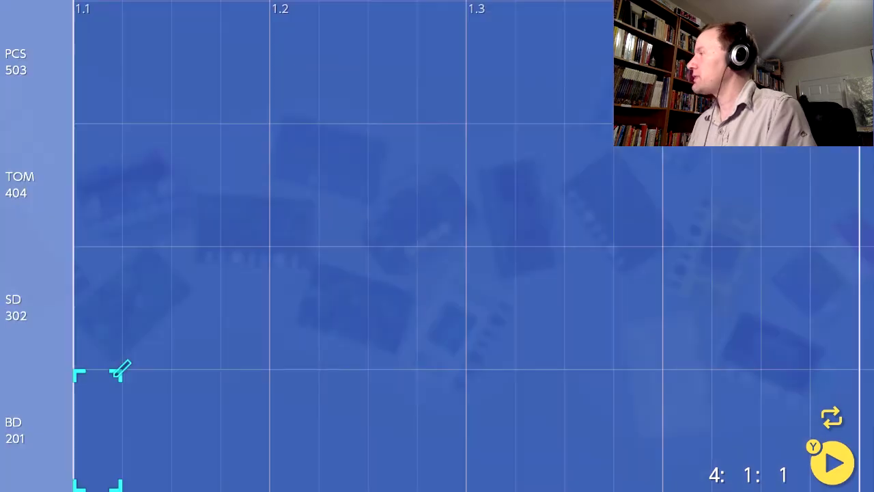
key(Escape)
key(x)
key(Down)
key(Down)
key(Down)
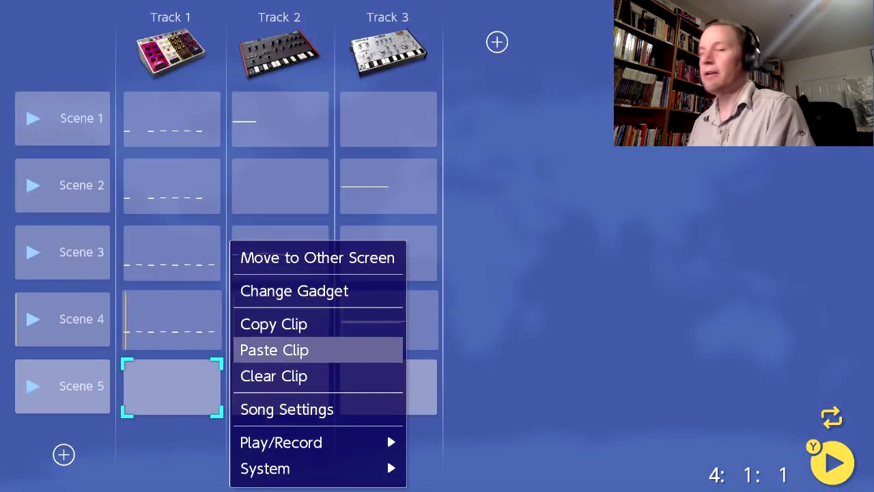
key(Return)
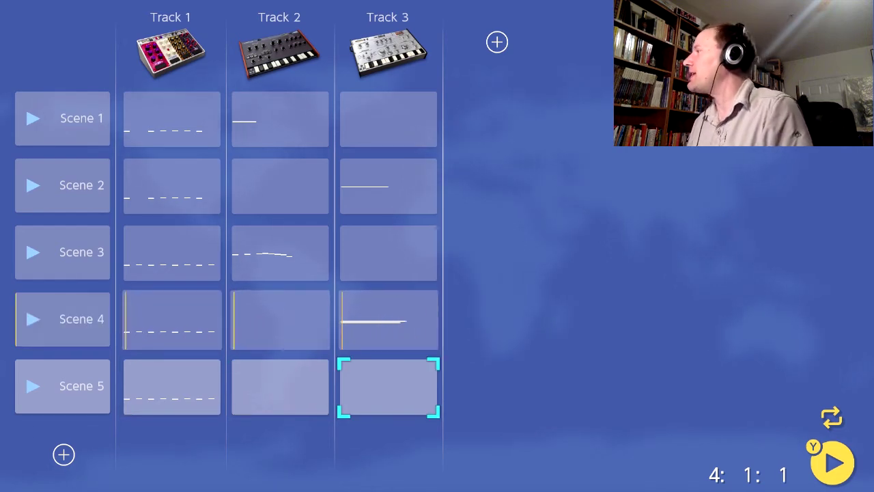
- Copy the Track 3 clip of Scene 2
key(Up)
key(Down)
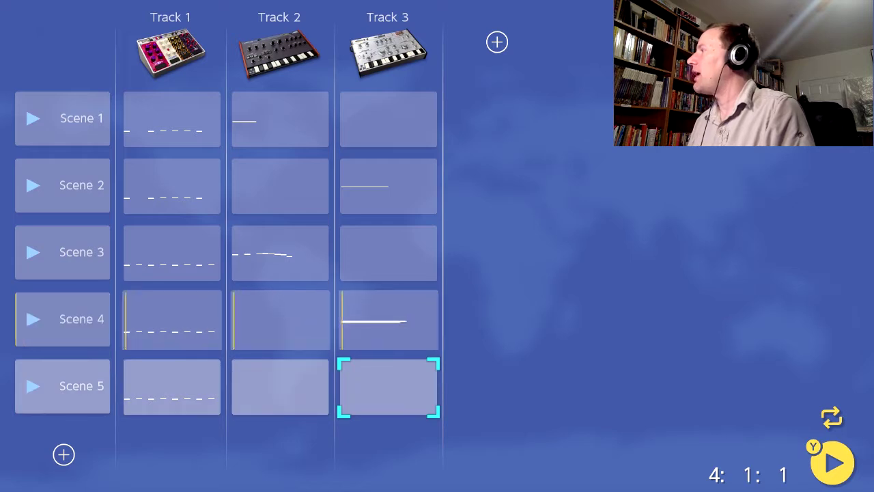
key(Up)
key(Up)
key(Up)
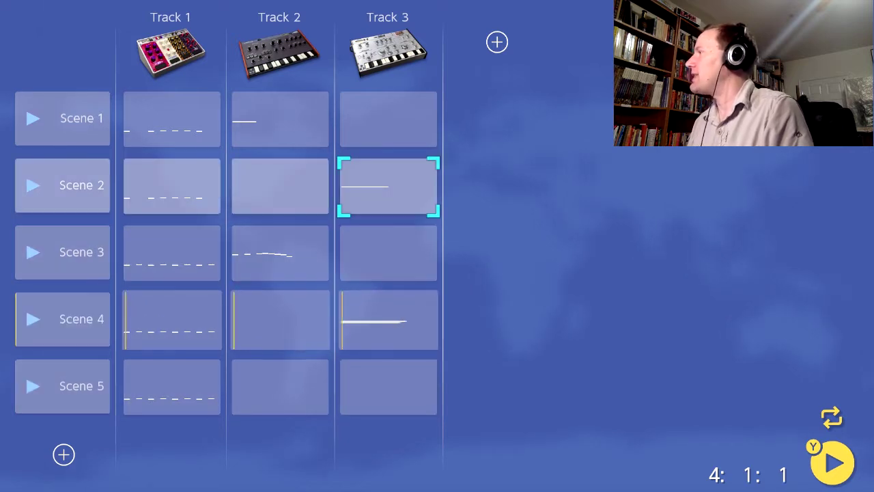
key(x)
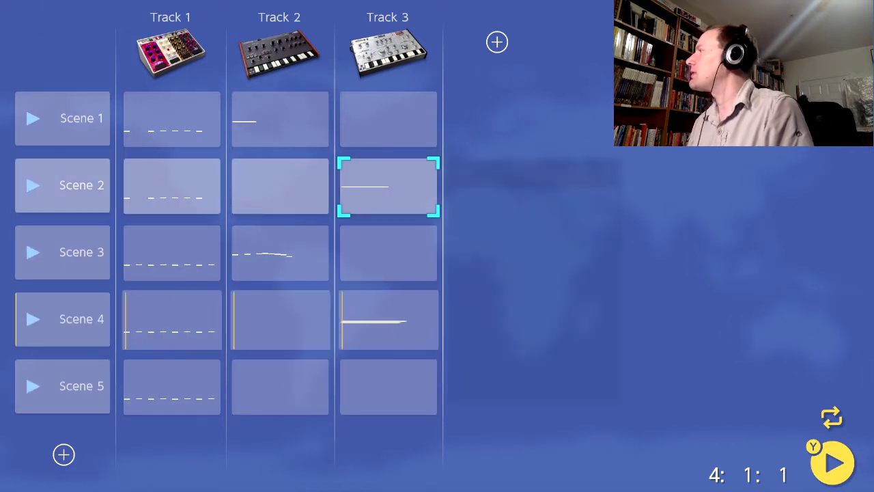
key(Down)
key(Down)
key(Return)
- Paste the copied Scene 2 clip into Track 3 of Scene 5
key(Down)
key(Down)
key(Down)
key(Down)
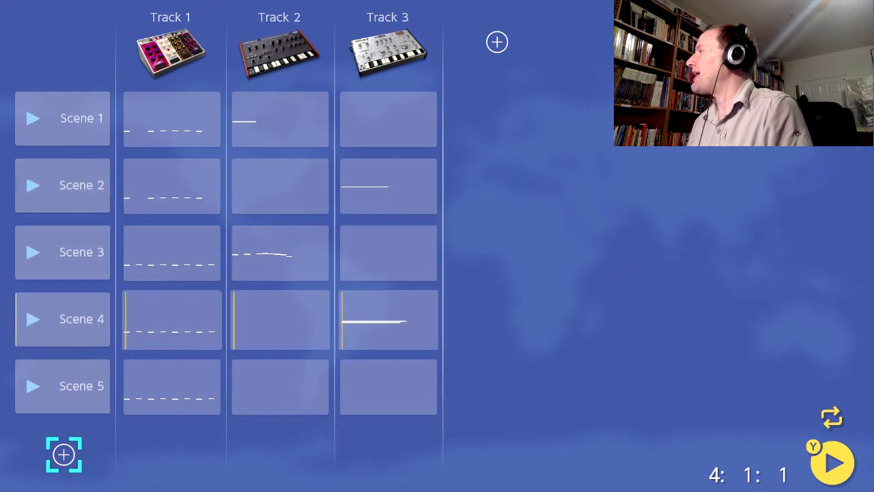
key(Up)
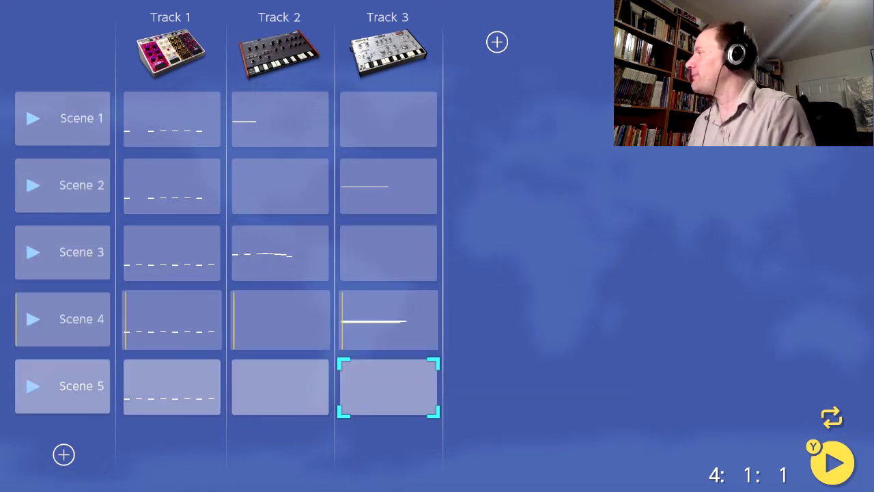
key(x)
key(Down)
key(Down)
key(Down)
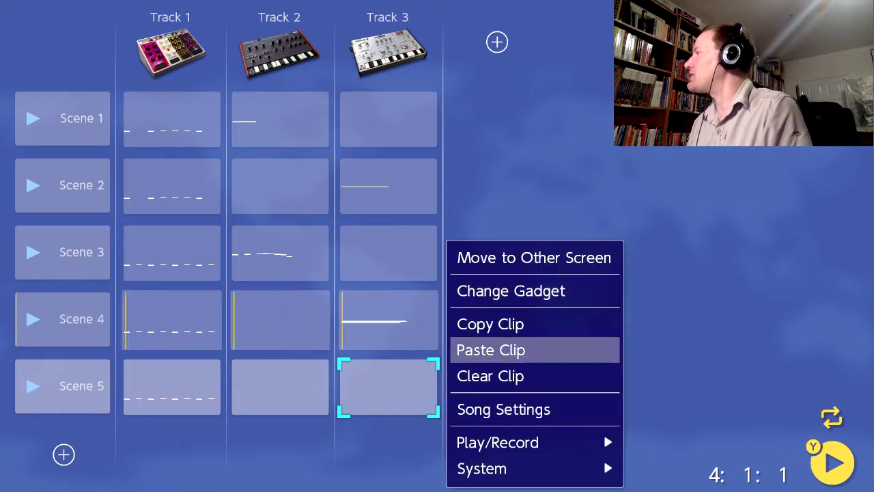
key(Return)
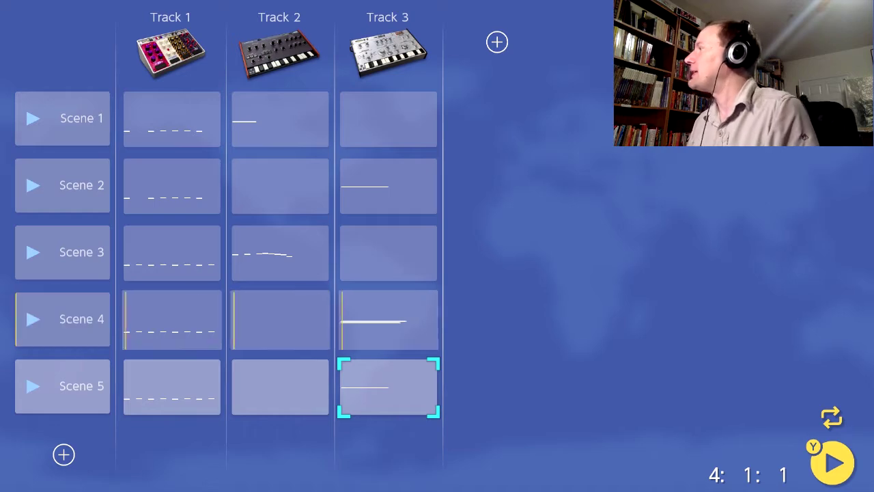
- Move the playback position to Scene 5 and open its Track 3 clip for editing
key(Return)
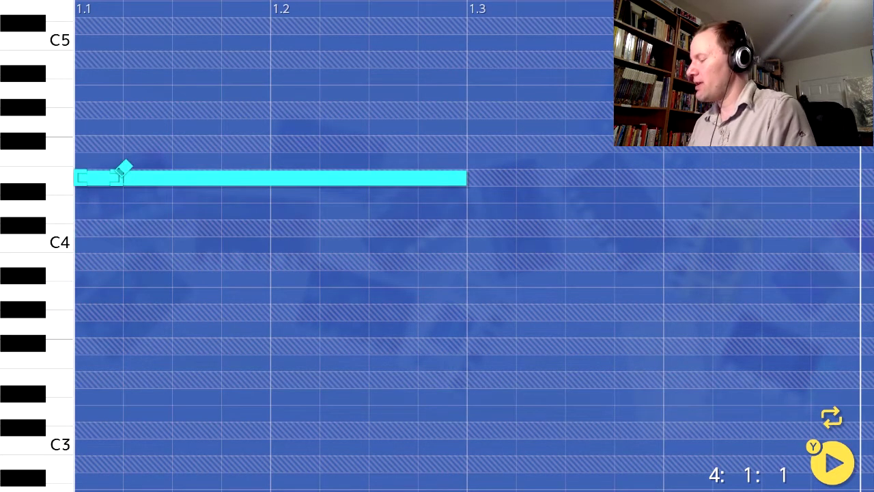
key(Escape)
key(Left)
key(Left)
key(Left)
key(Up)
key(Down)
key(Return)
key(Right)
key(Right)
key(Right)
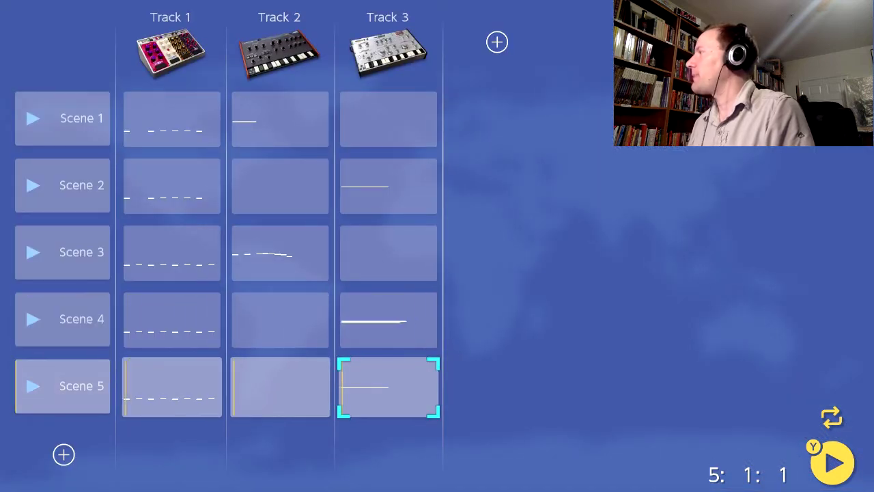
key(Return)
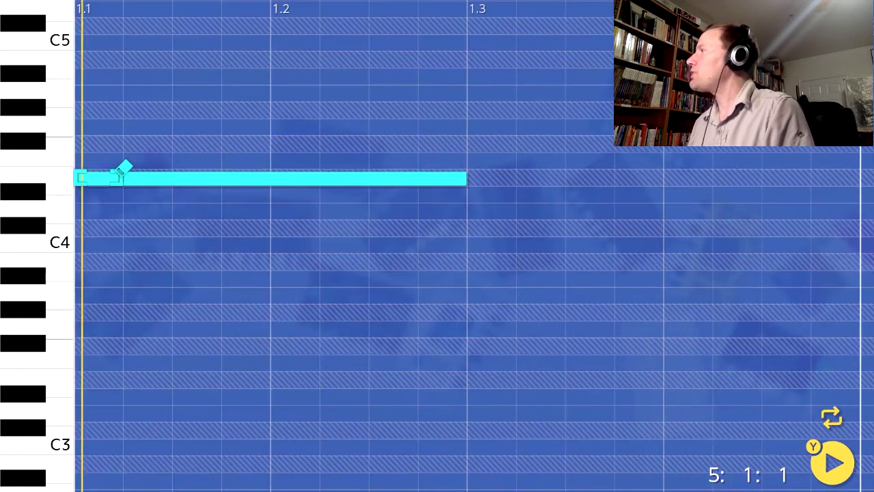
- Extend the E4 note at the start of the Scene 5 Track 3 clip to span the whole bar
key(Right)
key(Right)
key(Right)
key(Right)
key(Right)
key(Right)
key(Right)
key(Left)
key(Left)
key(Left)
key(Left)
key(Left)
key(Left)
key(Left)
key(Return)
key(Return)
key(Right)
key(Right)
key(Right)
key(Right)
key(Right)
key(Right)
key(Right)
key(Right)
key(Right)
key(Right)
key(Right)
key(Right)
key(Right)
key(Right)
key(Right)
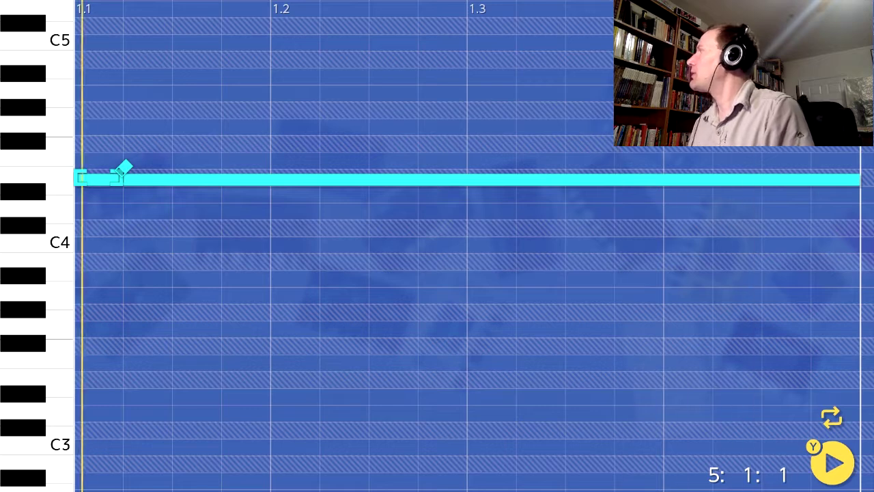
- Delete the full-bar E4 note from the Scene 5 Track 3 clip
key(Down)
key(Down)
key(Down)
key(Down)
key(Down)
key(Down)
key(Down)
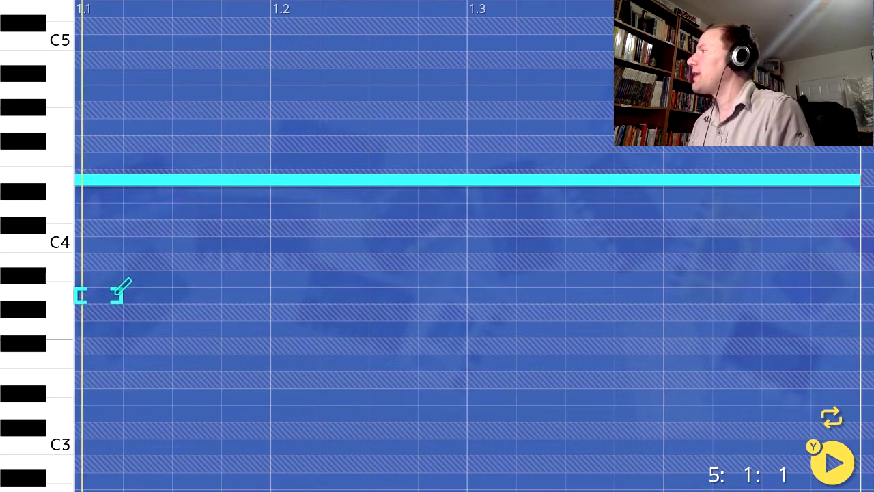
key(Down)
key(Down)
key(Down)
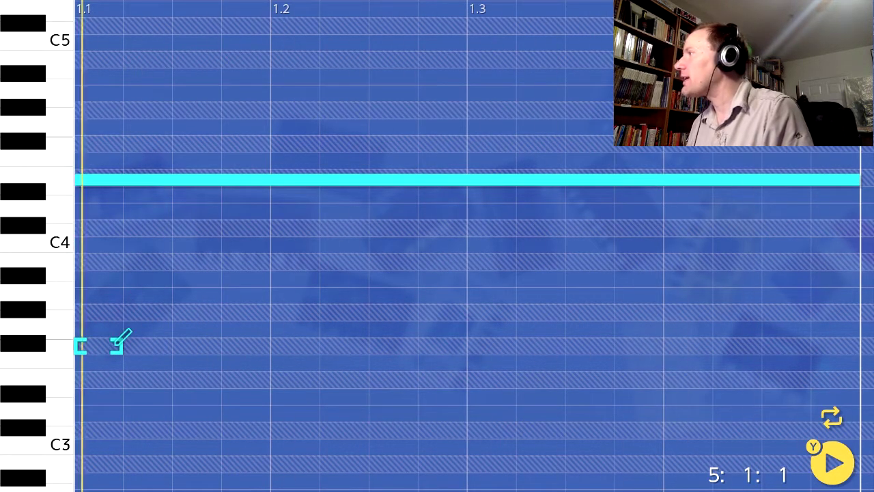
key(Down)
key(Up)
key(Up)
key(Up)
key(Up)
key(Up)
key(Up)
key(Up)
key(Up)
key(Up)
key(Up)
key(Up)
key(Up)
key(Up)
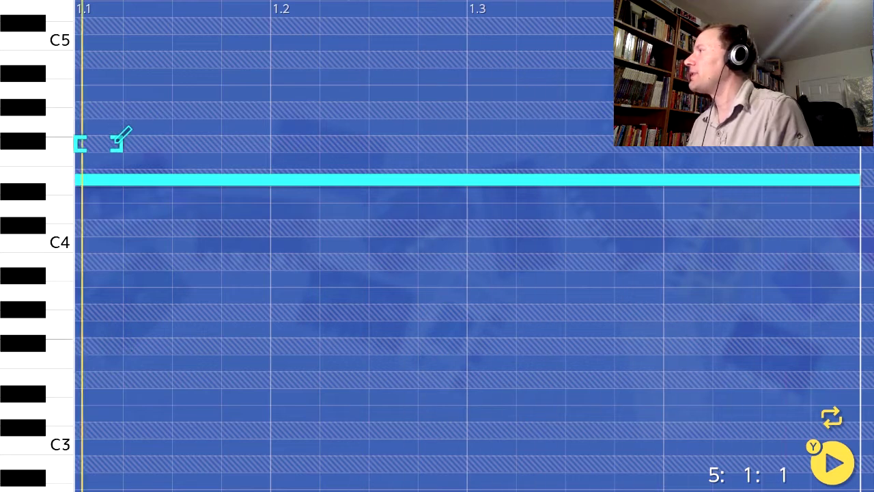
key(Down)
key(Down)
key(a)
- Add a C4 note at the start of the clip and lengthen it to span the whole bar
key(Down)
key(Down)
key(Down)
key(Down)
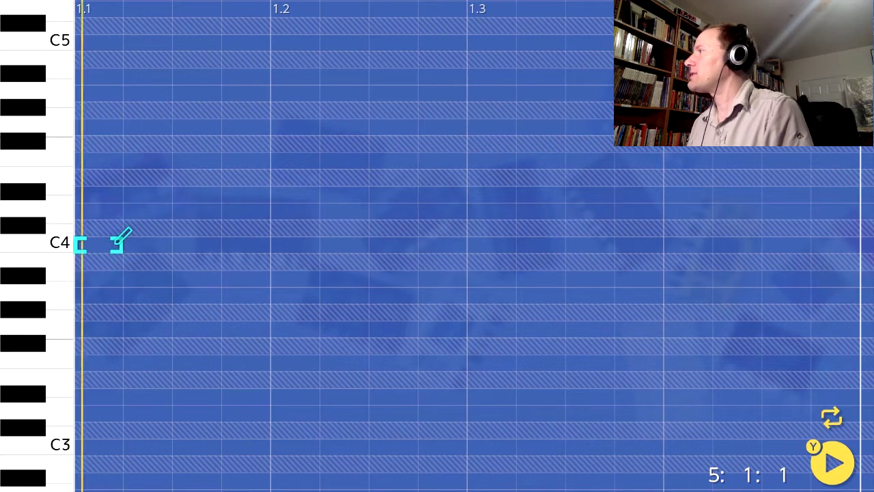
key(a)
key(Right)
key(Right)
key(Right)
key(Right)
key(Right)
key(Right)
key(Right)
key(Right)
key(Right)
key(Right)
key(Right)
key(Right)
key(Right)
key(Right)
key(Right)
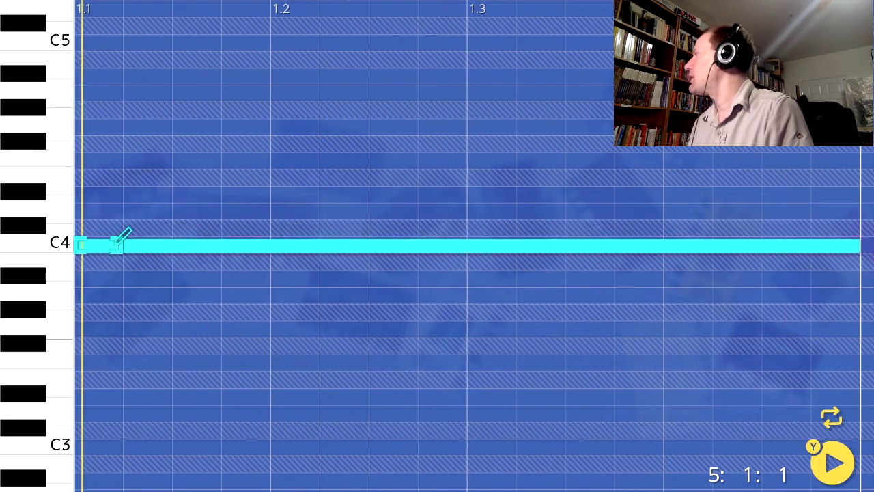
- Add a C3 note at the start of the clip and lengthen it to span the whole bar
key(Down)
key(Down)
key(Down)
key(Down)
key(Down)
key(Down)
key(Down)
key(Down)
key(Down)
key(Down)
key(Down)
key(Down)
key(Return)
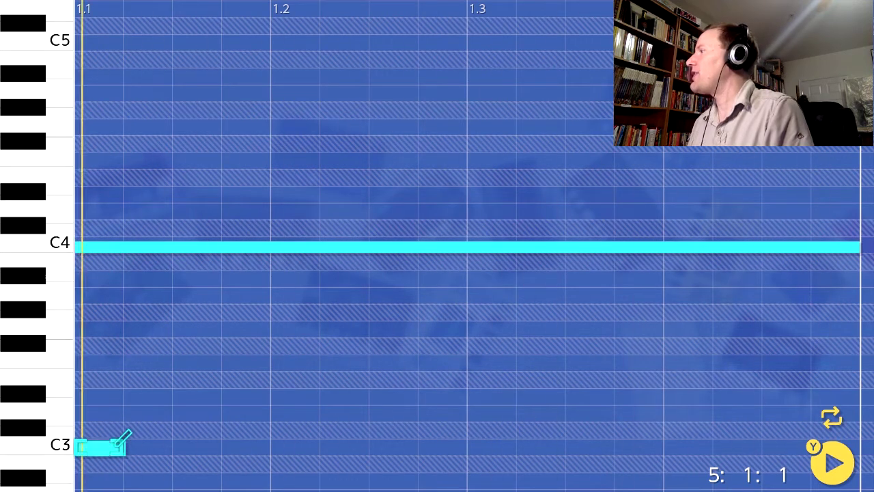
key(Right)
key(Right)
key(Right)
key(Right)
key(Right)
key(Right)
key(Right)
key(Right)
key(Right)
key(Right)
key(Right)
key(Right)
key(Right)
key(Right)
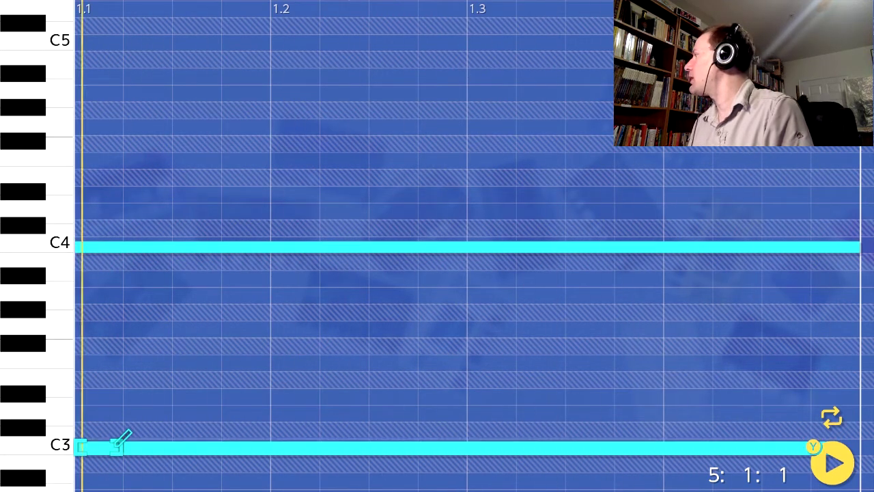
- Add a C5 note spanning the whole bar and return to the scene overview
key(Up)
key(Up)
key(Up)
key(Up)
key(Up)
key(Up)
key(Up)
key(Up)
key(Up)
key(Up)
key(Up)
key(Up)
key(Up)
key(Up)
key(Up)
key(Up)
key(Up)
key(Up)
key(Up)
key(Up)
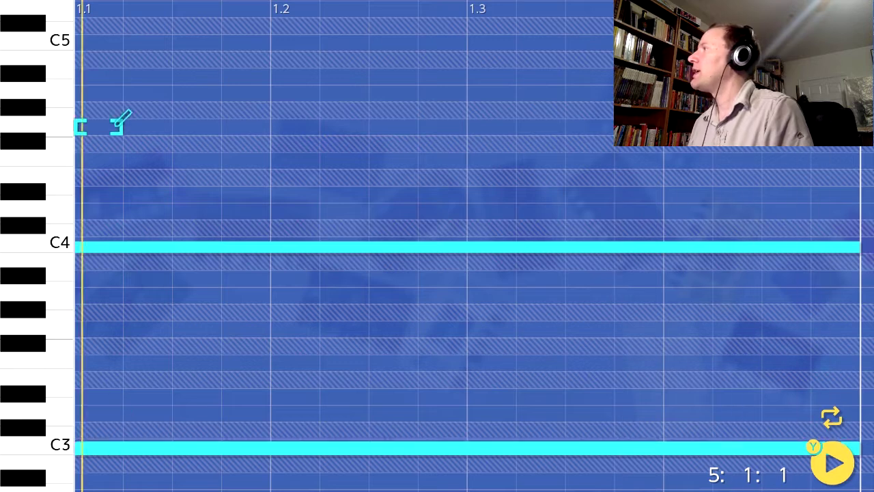
key(Down)
key(Down)
key(Down)
key(Return)
key(Right)
key(Right)
key(Right)
key(Right)
key(Right)
key(Right)
key(Right)
key(Right)
key(Right)
key(Right)
key(Up)
key(Up)
key(Down)
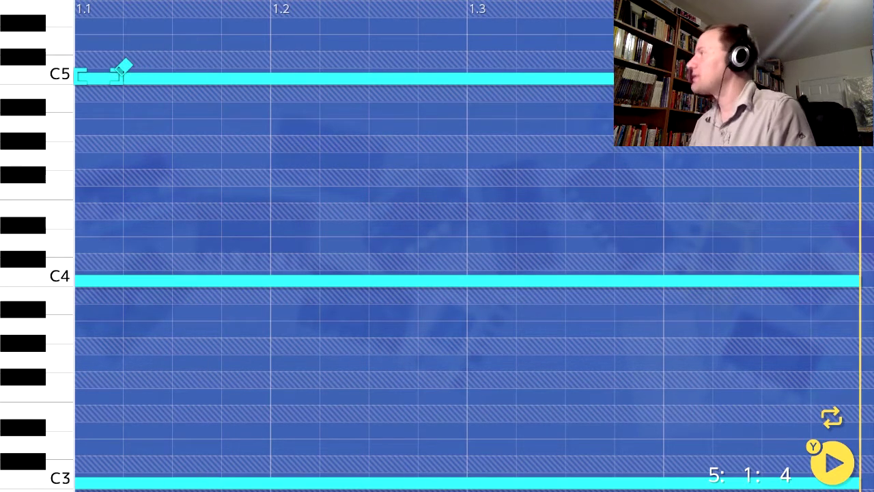
key(Escape)
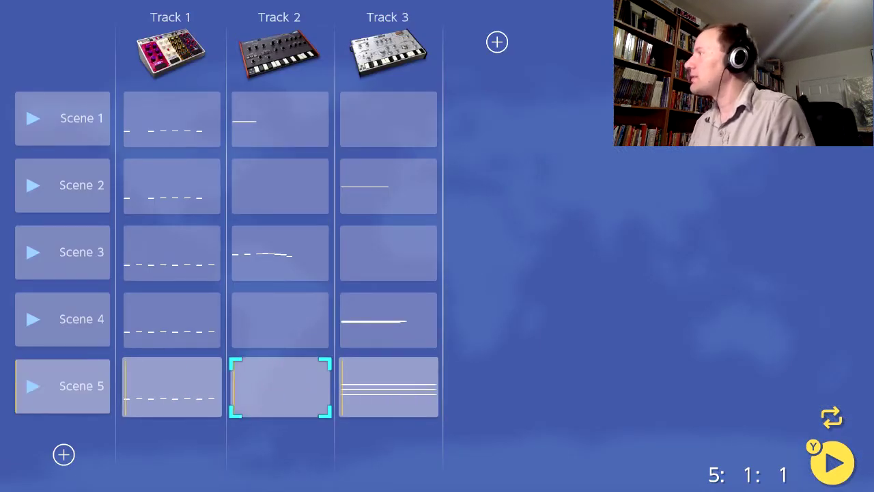
- Copy the Track 2 clip of Scene 3
key(Up)
key(Up)
key(x)
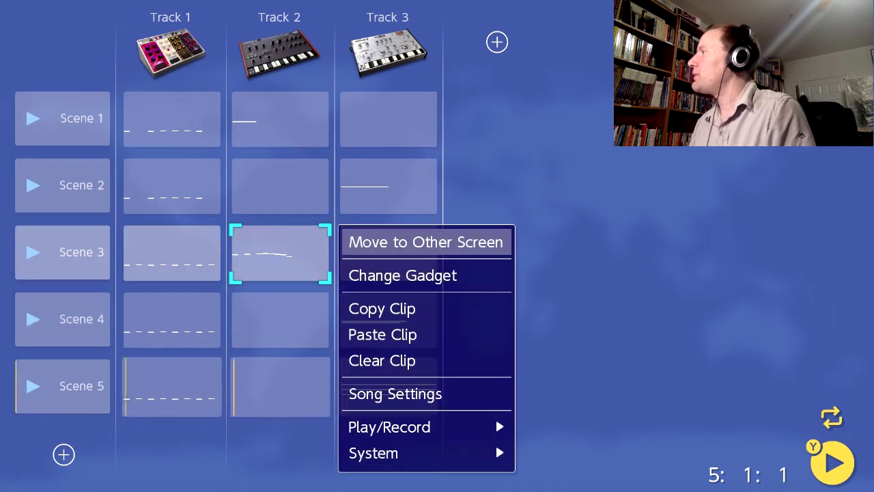
key(Down)
key(Down)
key(Return)
- Paste the copied Scene 3 clip into Track 2 of Scene 5
key(Down)
key(Down)
key(x)
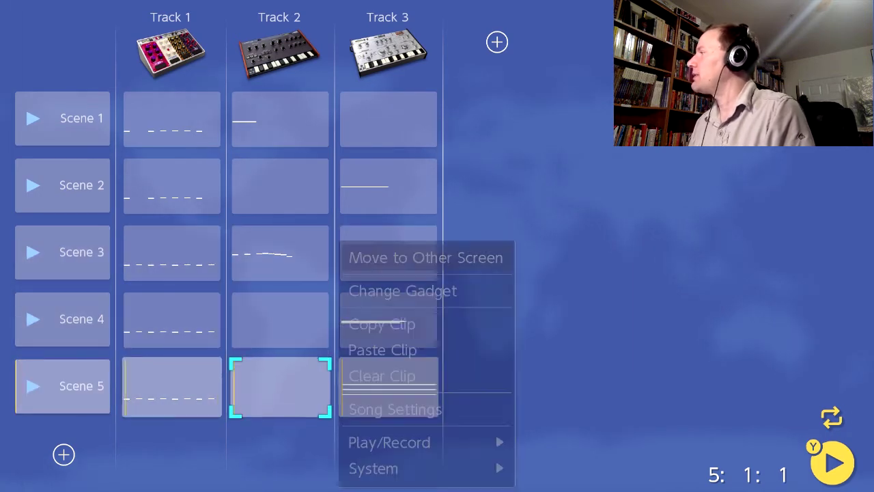
key(Down)
key(Down)
key(Down)
key(Return)
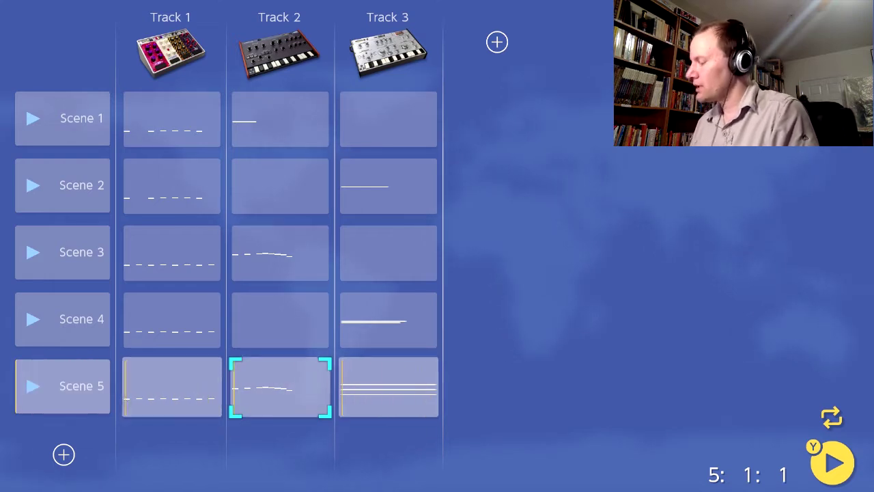
- Clear the Track 2 clip of Scene 5
key(x)
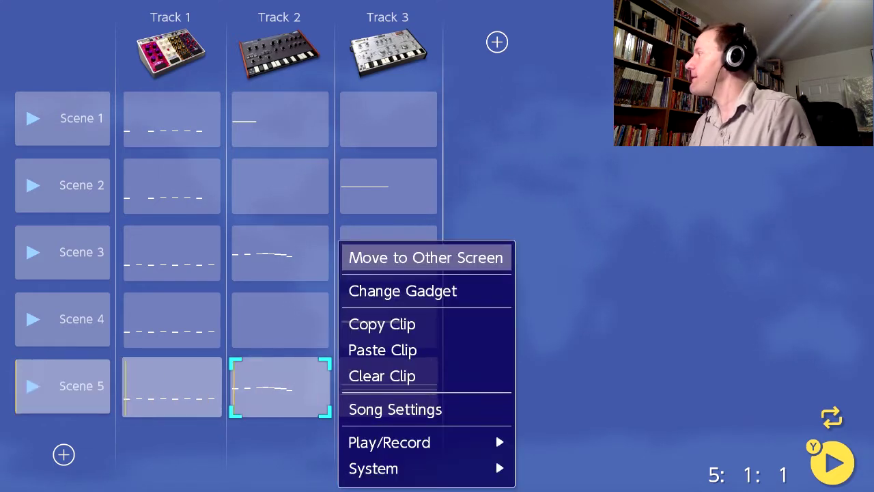
key(Down)
key(Up)
key(Up)
key(Up)
key(Return)
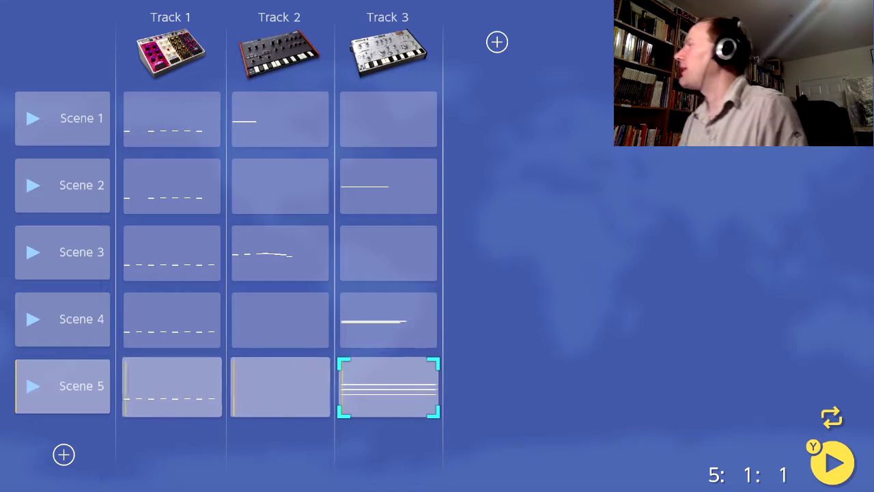
- Open the Track 3 clip of Scene 5 for note editing and place the note cursor on C2 at the bar's start
key(Return)
key(Up)
key(Up)
key(Up)
key(Up)
key(Up)
key(Up)
key(Up)
key(Up)
key(Up)
key(Up)
key(Up)
key(Up)
key(Up)
key(Down)
key(Down)
key(Down)
key(Down)
key(Down)
key(Down)
key(Down)
key(Down)
key(Down)
key(Down)
key(Down)
key(Down)
key(Down)
key(Down)
key(Down)
key(Down)
key(Down)
key(Down)
key(Down)
key(Down)
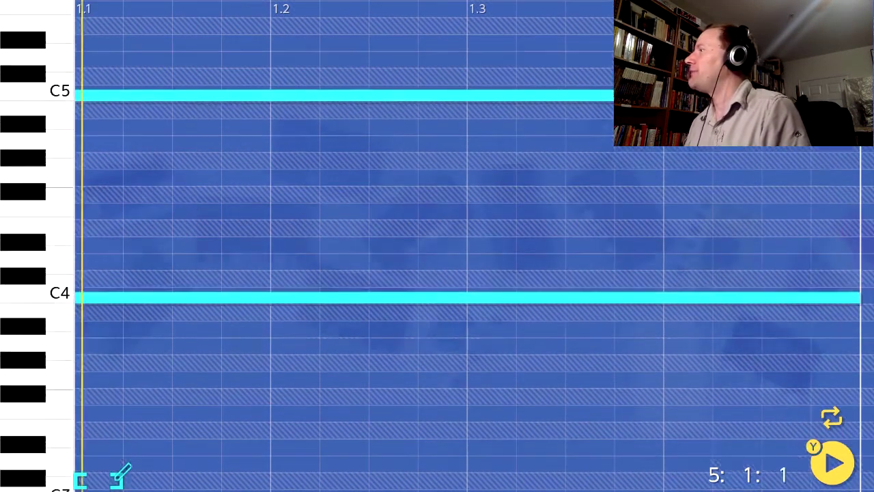
key(Down)
key(Down)
- Try a C2 note spanning the whole bar and delete it again
key(Return)
key(Right)
key(Right)
key(Right)
key(Right)
key(Right)
key(Right)
key(Right)
key(Right)
key(Right)
key(Right)
key(Right)
key(Right)
key(Right)
key(Right)
key(Right)
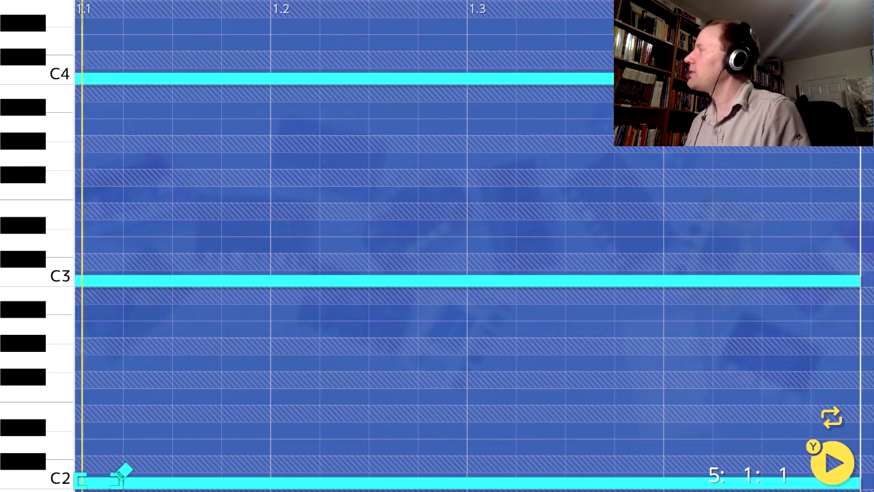
key(Return)
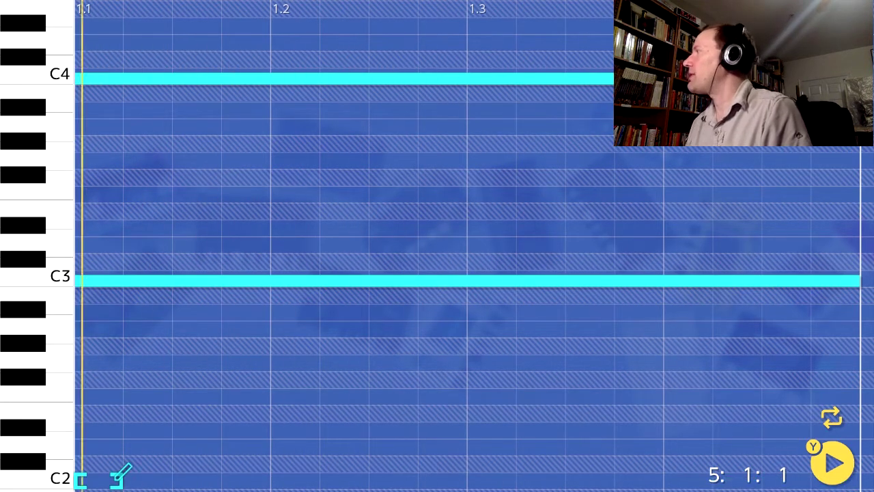
- Add an F3 note at the start of the clip and lengthen it to span the whole bar
key(Up)
key(Up)
key(Up)
key(Up)
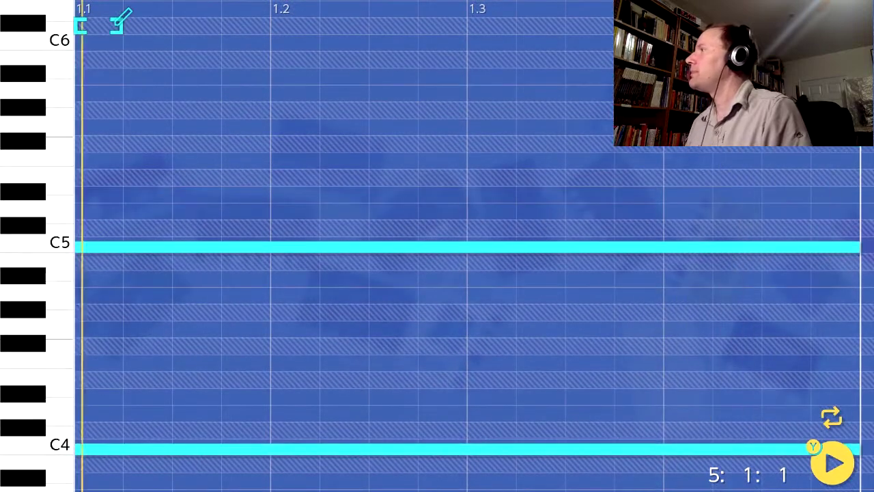
key(Down)
key(Down)
key(Down)
key(Down)
key(Up)
key(Up)
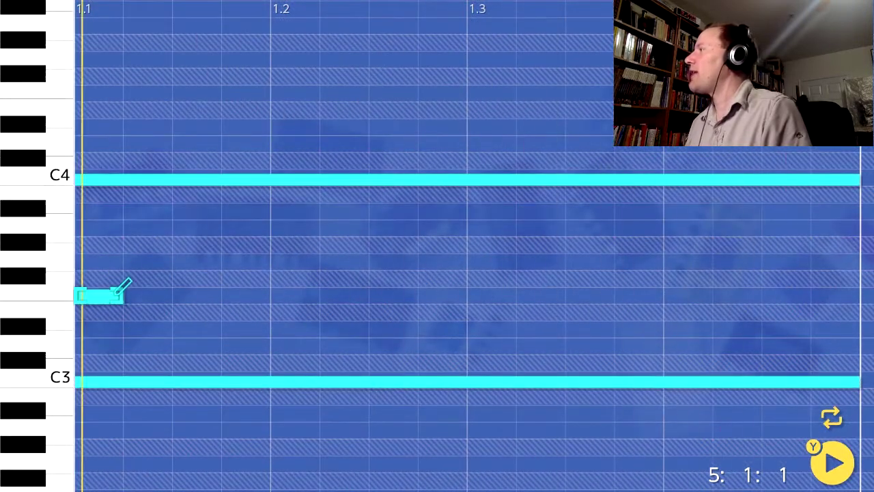
key(Right)
key(Right)
key(Right)
key(Right)
key(Right)
key(Right)
key(Right)
key(Right)
key(Right)
key(Right)
key(Right)
key(Right)
key(Right)
key(Right)
key(Right)
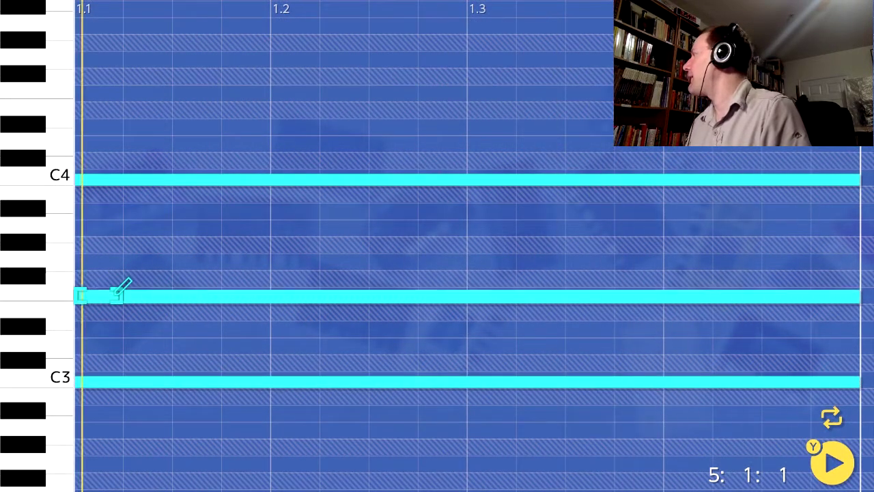
- Try an F4 note spanning the whole bar and delete it again
key(Up)
key(Up)
key(Up)
key(Up)
key(Up)
key(Up)
key(Up)
key(Up)
key(Up)
key(Up)
key(Up)
key(Up)
key(Up)
key(Up)
key(Up)
key(Up)
key(Up)
key(Up)
key(Up)
key(Up)
key(Down)
key(Down)
key(Down)
key(Down)
key(Down)
key(Down)
key(Down)
key(Down)
key(Down)
key(Down)
key(Down)
key(Down)
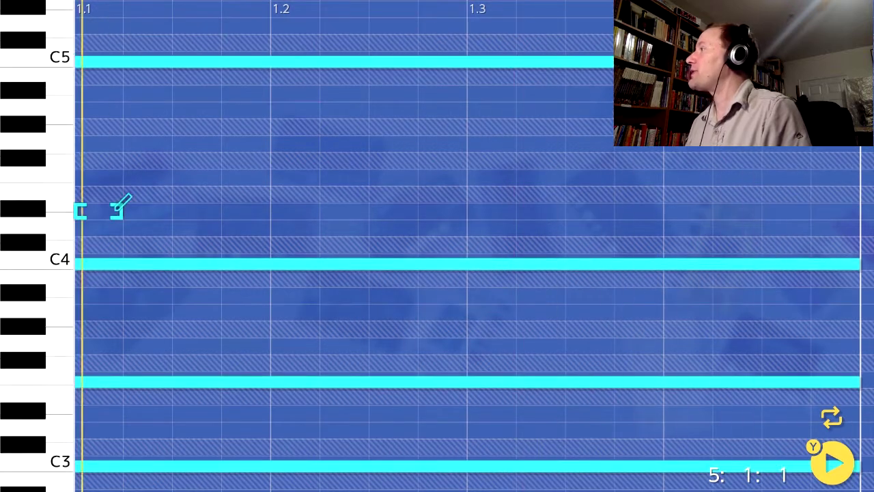
key(Up)
key(Up)
key(a)
key(Right)
key(Right)
key(Right)
key(Right)
key(Right)
key(Right)
key(Right)
key(Right)
key(Right)
key(Right)
key(Right)
key(Right)
key(Right)
key(Right)
key(Right)
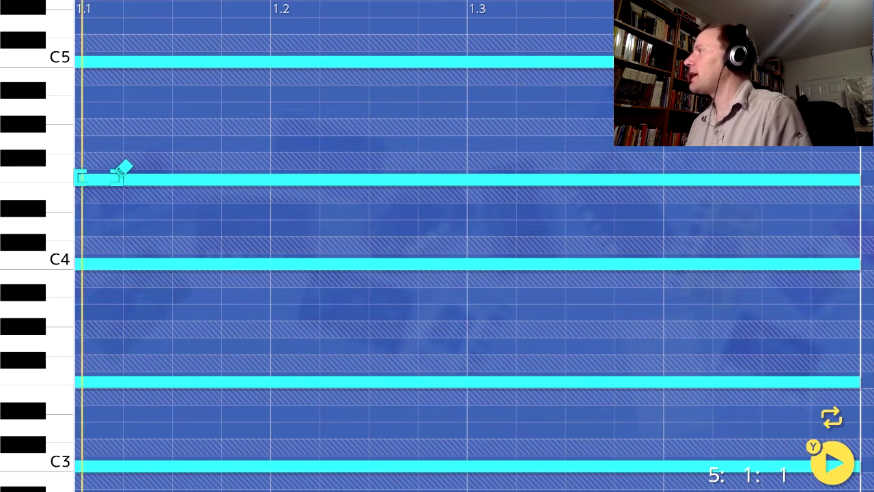
click(118, 175)
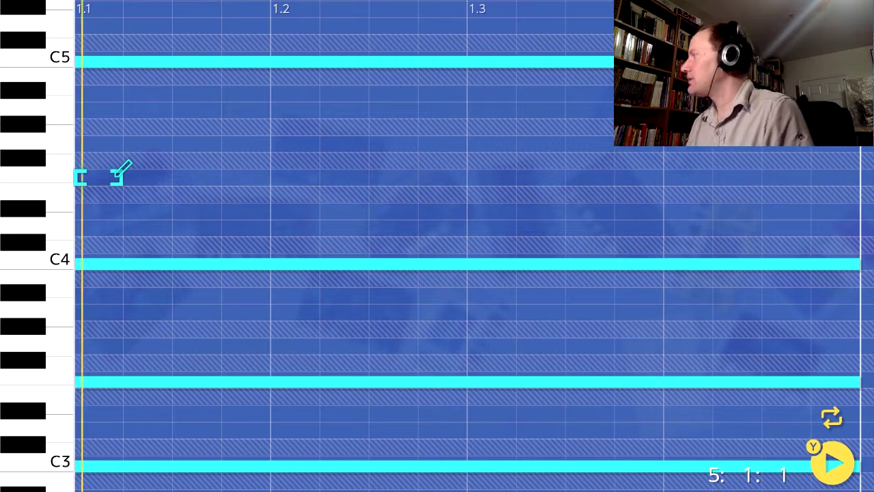
- Return to the scene overview and make Scene 1 the current scene
key(Escape)
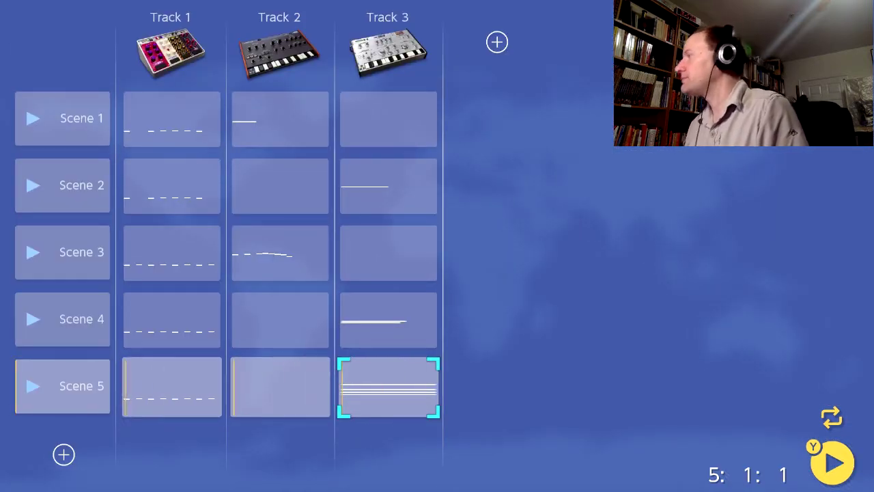
key(Left)
key(Left)
key(Left)
key(Up)
key(Up)
key(Up)
key(Up)
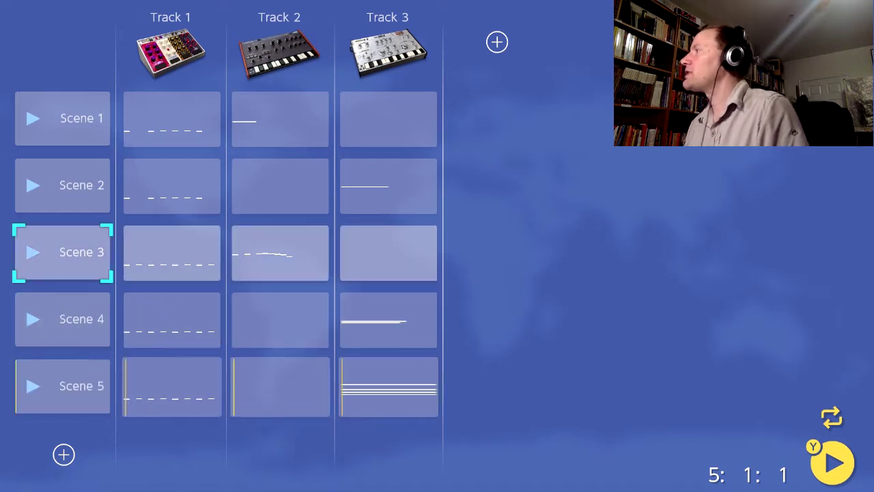
key(Return)
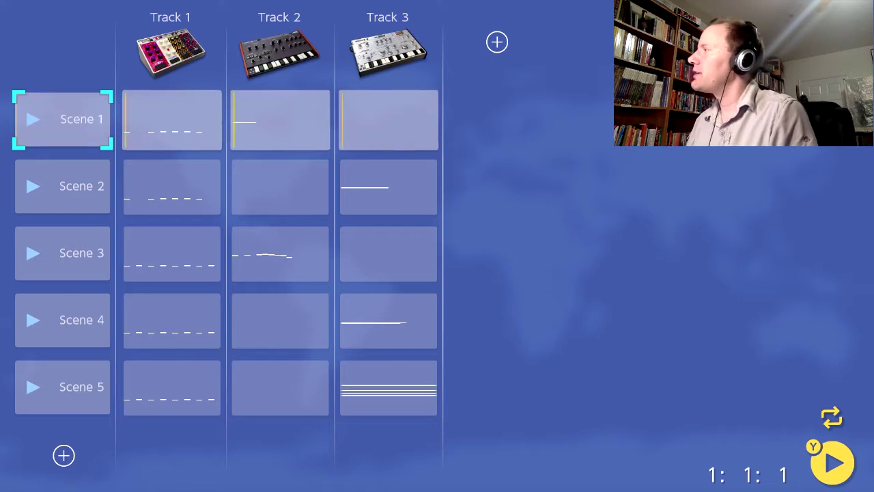
- Compare Scenes 1 and 2 by switching the current scene back and forth between them
key(Down)
key(Return)
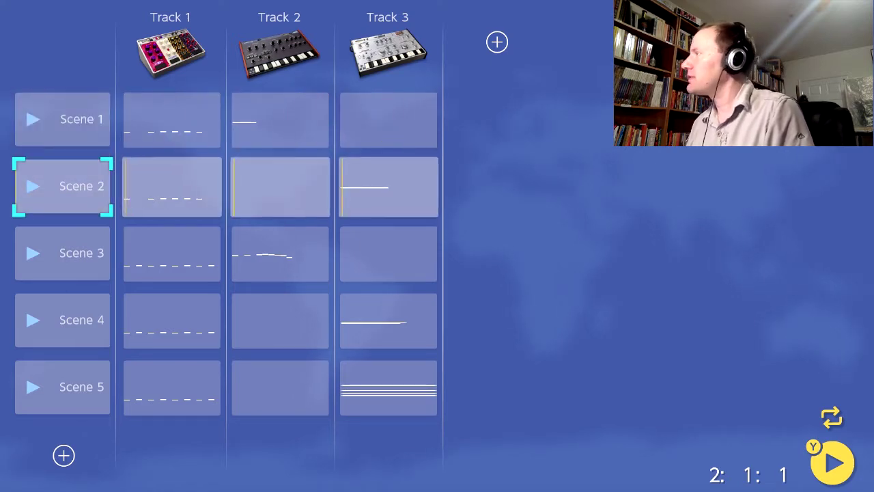
key(Up)
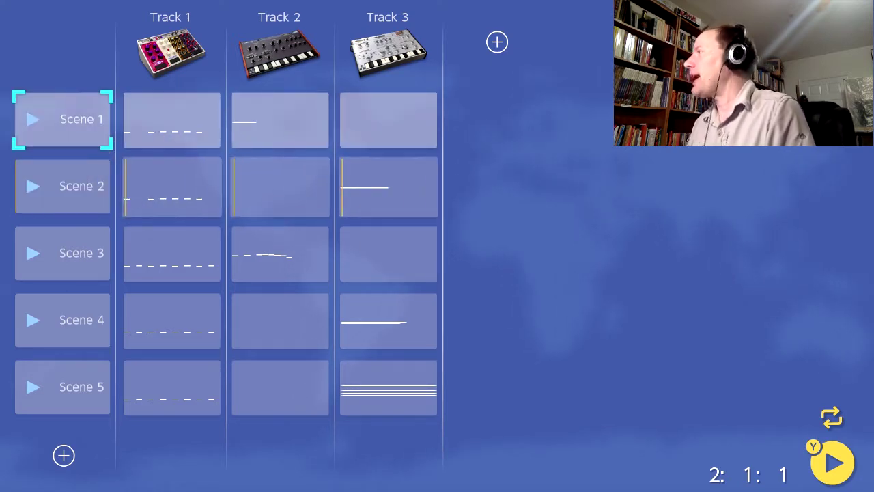
key(Return)
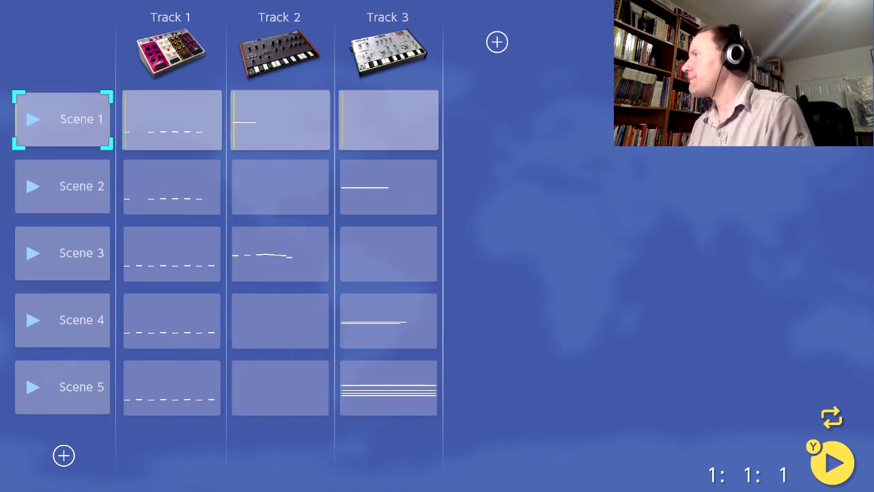
key(Down)
key(Return)
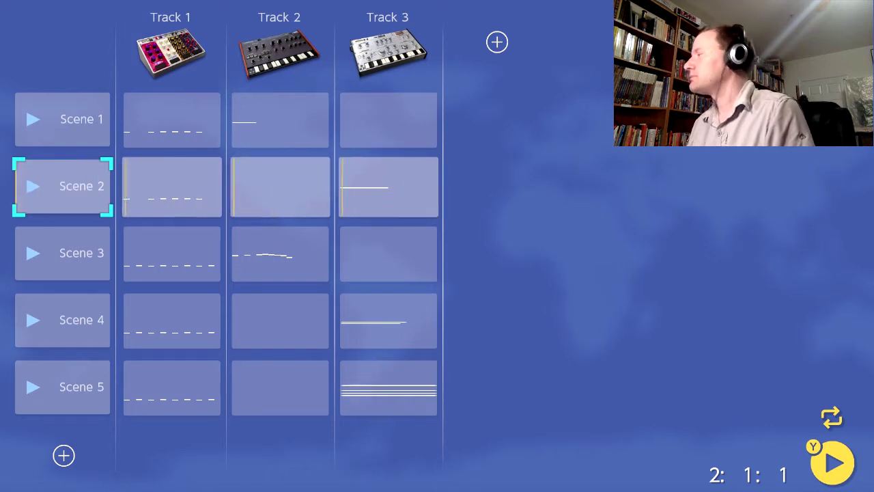
- Make Scene 4 the current scene and open its Track 3 clip in the note editor
key(Down)
key(Down)
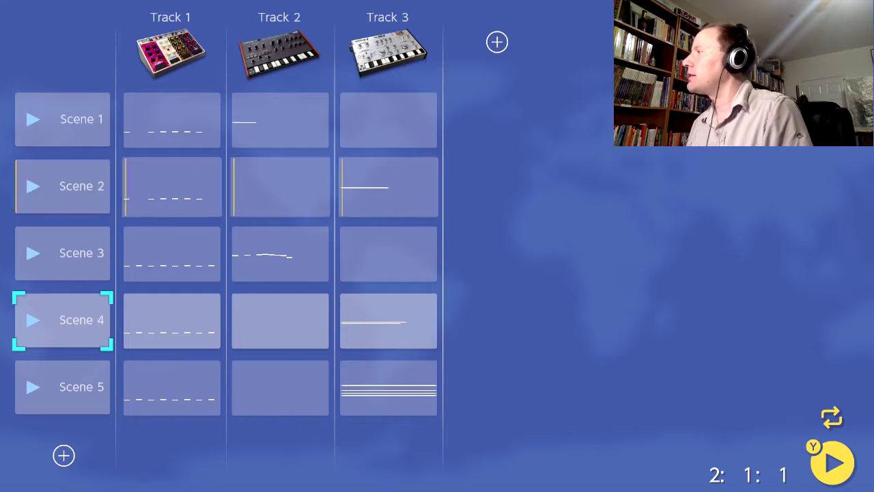
key(Return)
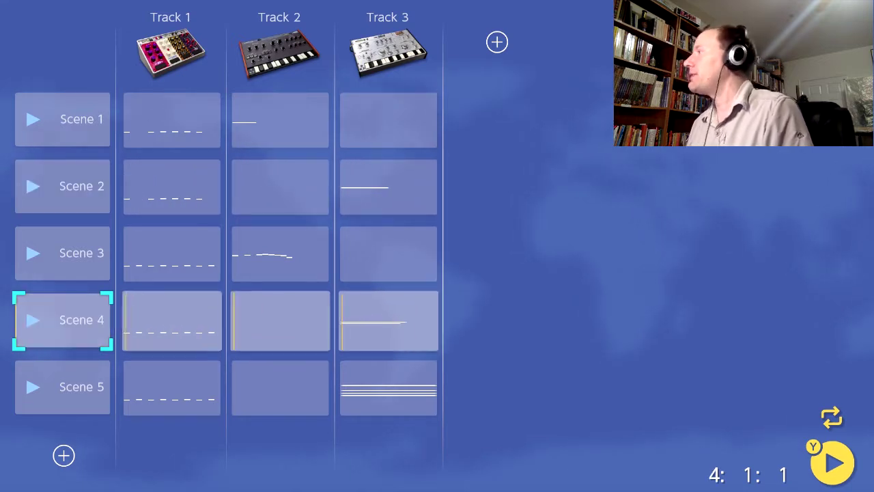
key(Right)
key(Right)
key(Right)
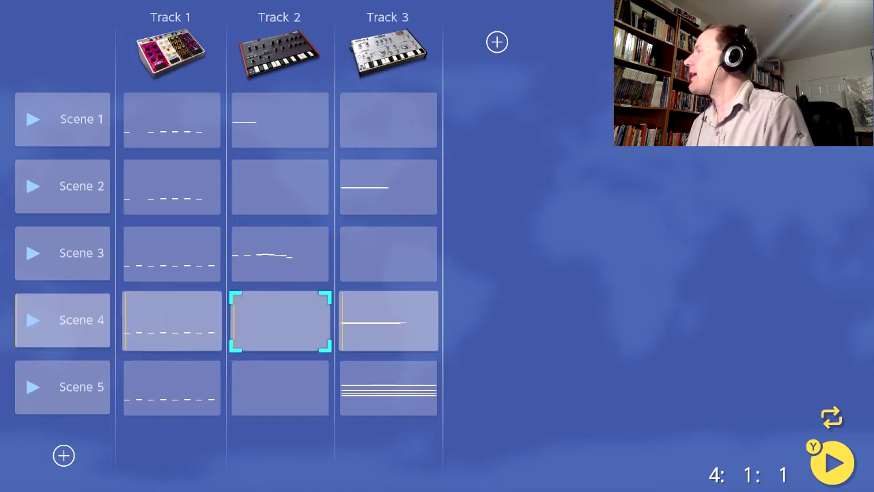
key(Return)
key(Down)
key(Down)
key(Down)
key(Return)
key(Up)
key(Up)
key(Right)
key(Left)
key(Up)
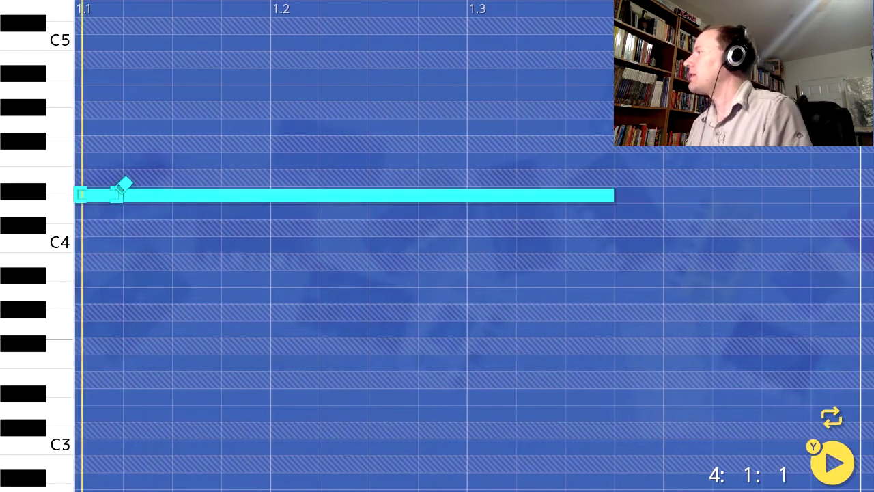
- Add a note at the start of the clip, three semitones below the existing one, and lengthen it to span the whole bar
key(Right)
key(Right)
key(Right)
key(Right)
key(Right)
key(Right)
key(Right)
key(Right)
key(Right)
key(Right)
key(Right)
key(Right)
key(Right)
key(Right)
key(Right)
key(Right)
key(Down)
key(Right)
key(Right)
key(Right)
key(Right)
key(Right)
key(Right)
key(Right)
key(Right)
key(Right)
key(Right)
key(Right)
key(Right)
key(Right)
key(Right)
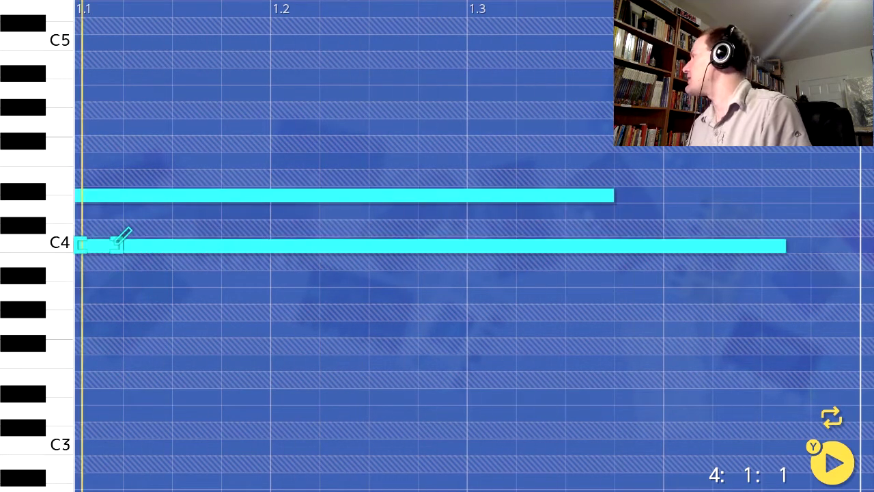
- Lengthen the upper sustained note to the end of the bar and return to the scene overview
key(Up)
key(Up)
key(Up)
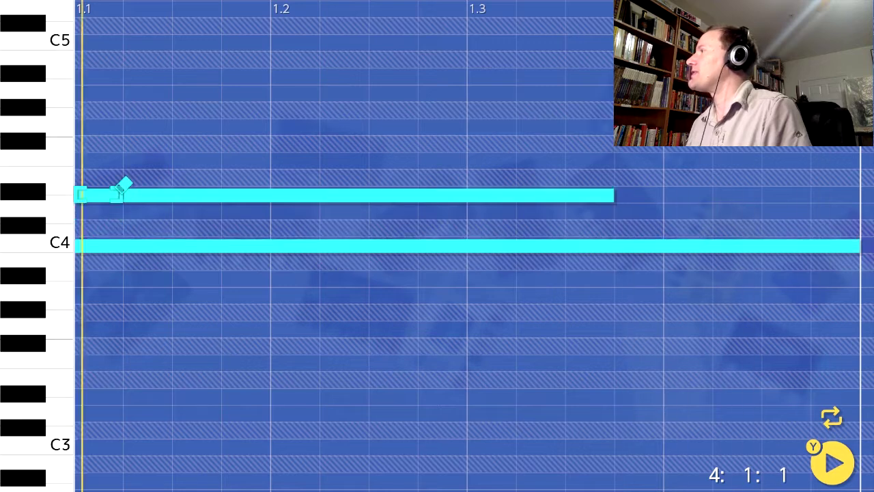
key(a)
key(a)
key(Right)
key(Right)
key(Right)
key(Right)
key(Right)
key(Right)
key(Right)
key(Right)
key(Right)
key(Right)
key(Right)
key(Right)
key(Right)
key(Right)
key(Right)
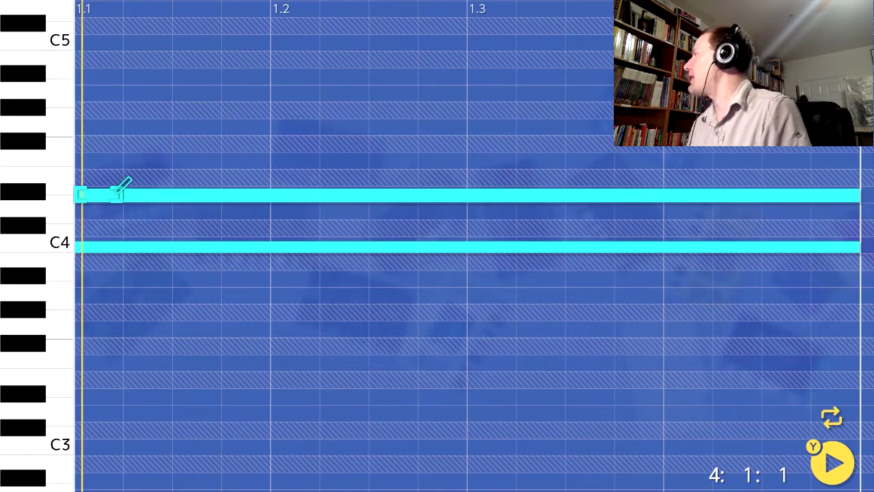
key(b)
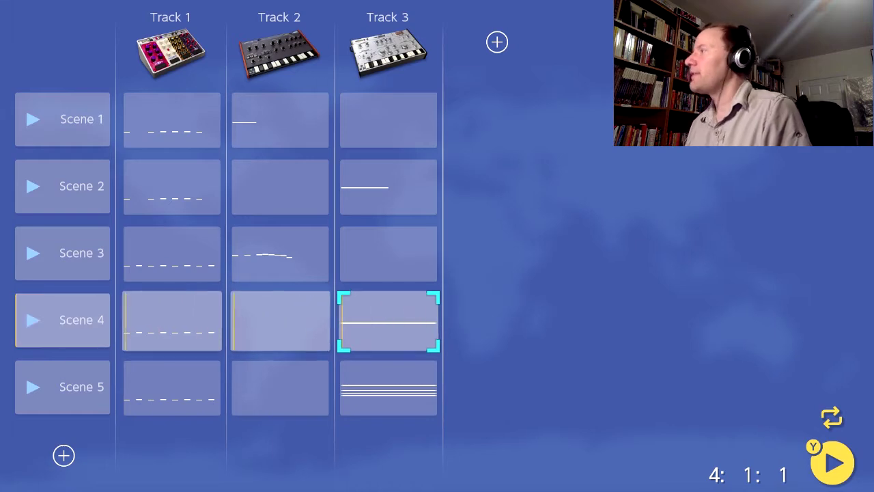
- Make Scene 5 the current scene
key(Down)
key(Left)
key(Left)
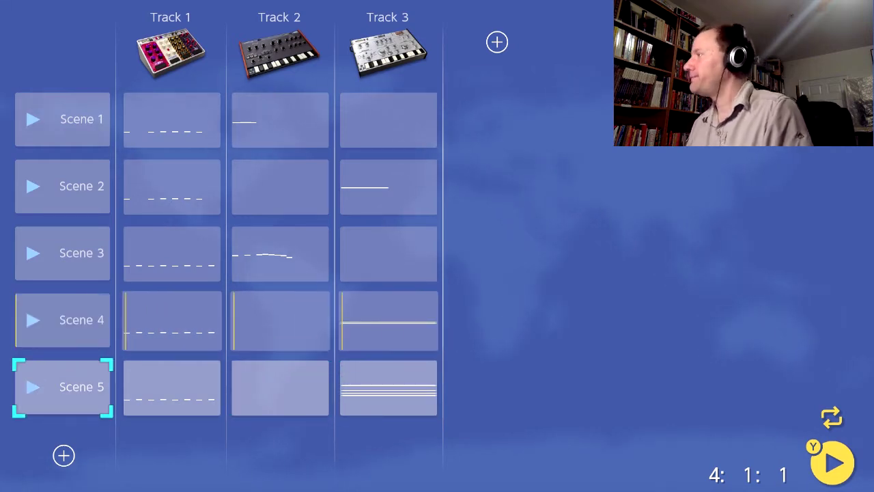
key(Return)
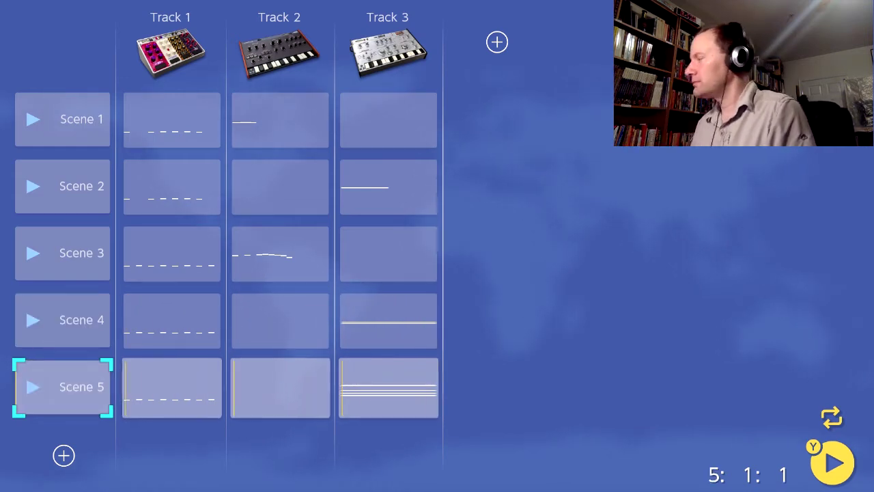
- Add a new scene after Scene 5
key(Down)
key(Return)
key(Up)
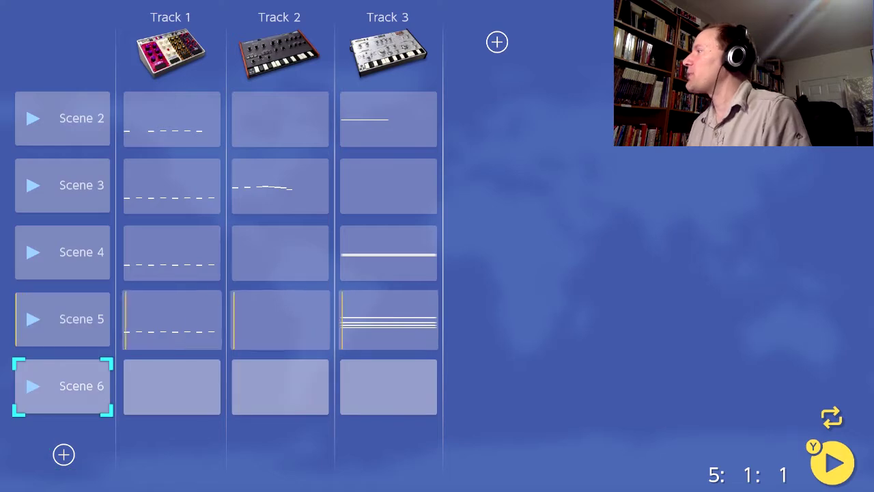
- Copy the Track 1 clip of Scene 5 and paste it into Track 1 of Scene 6
key(Up)
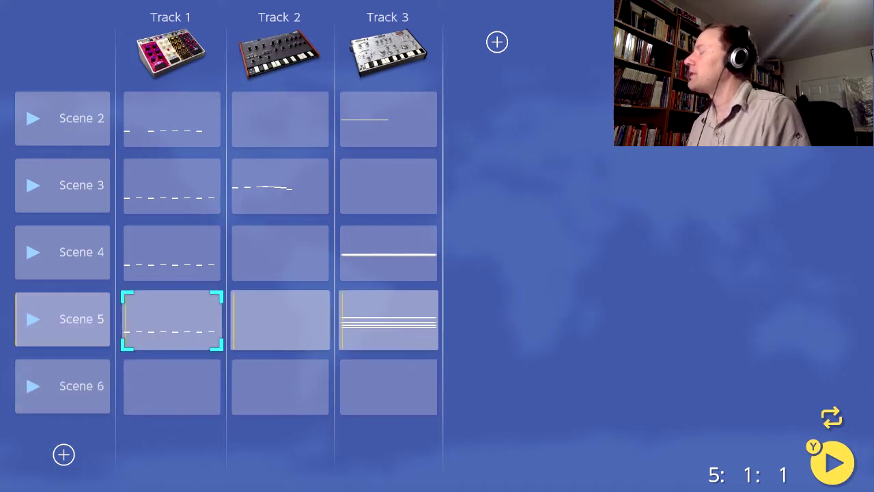
key(x)
key(Down)
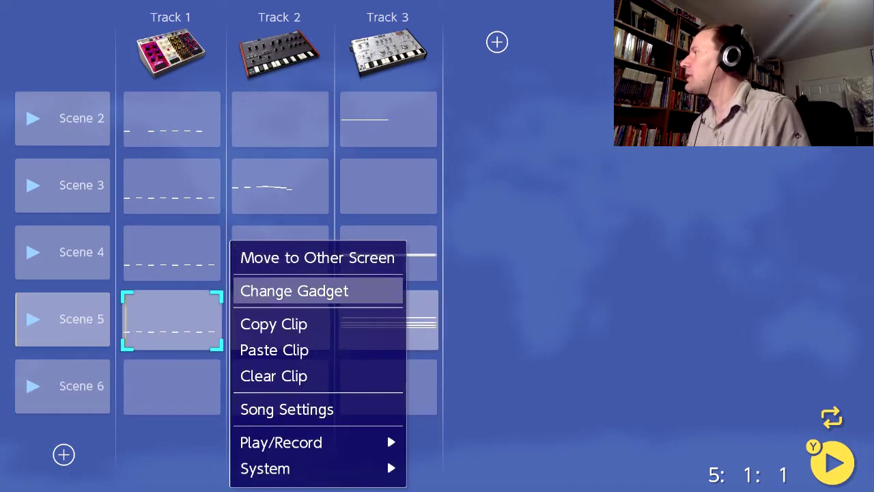
key(Down)
key(Return)
key(Down)
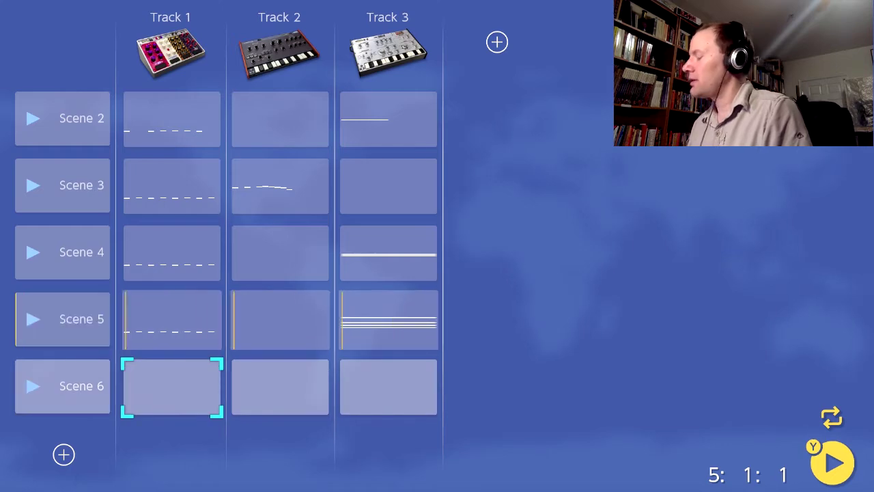
key(x)
key(Down)
key(Down)
key(Down)
key(Return)
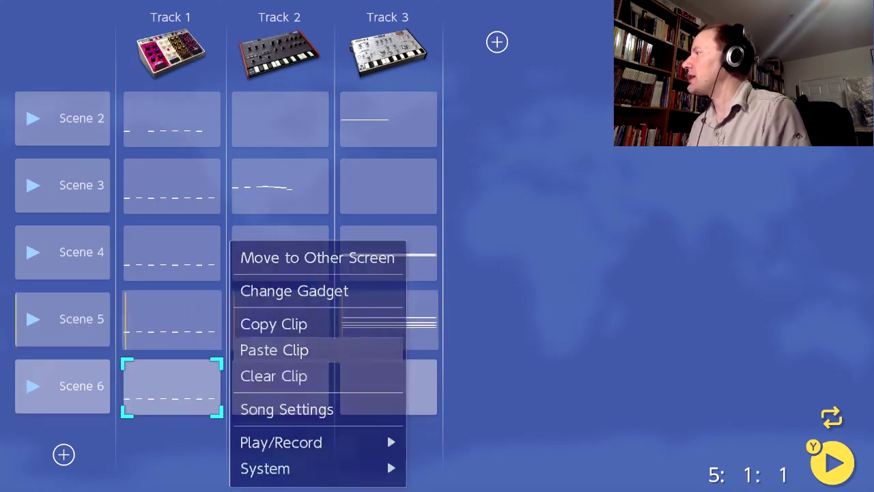
- Make Scene 6 the current scene and open its Track 1 drum clip for editing
key(Left)
key(Return)
key(Right)
key(Return)
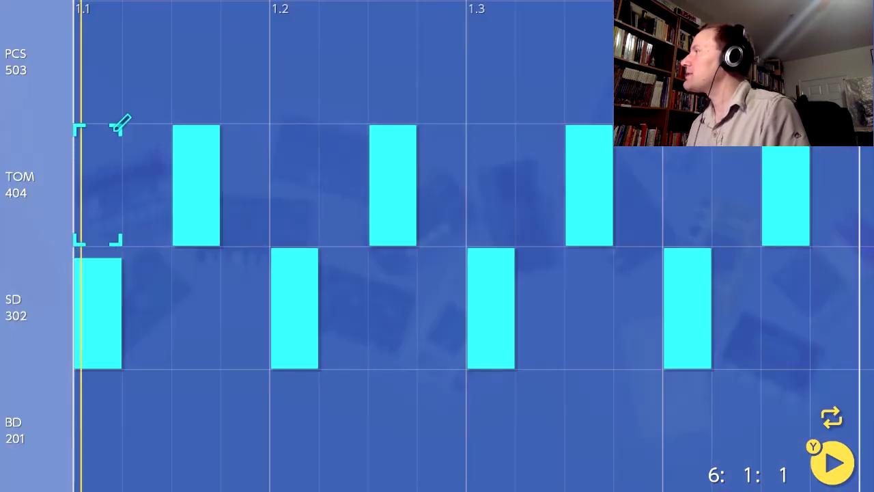
key(Up)
key(Down)
key(Down)
key(Down)
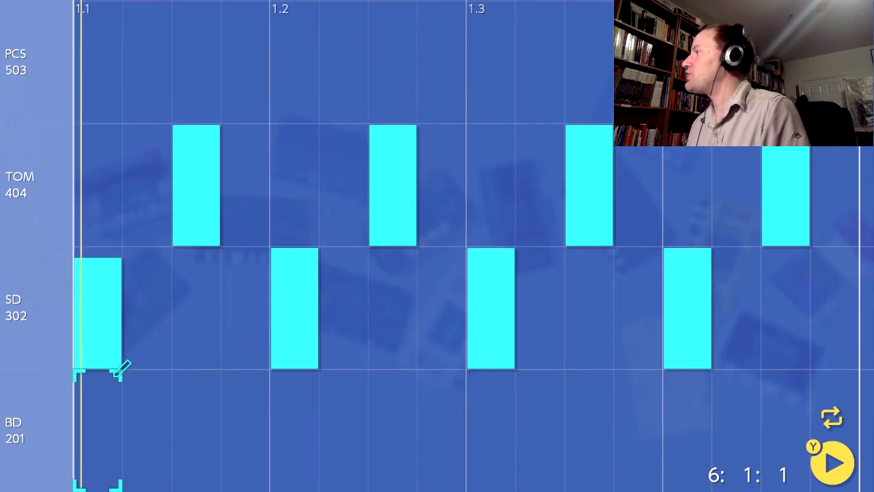
- In beat one, replace the TOM hit on the third sixteenth with an SD hit and add TOM hits on the second and fourth
key(Up)
key(Up)
key(Right)
key(Right)
key(Return)
key(Left)
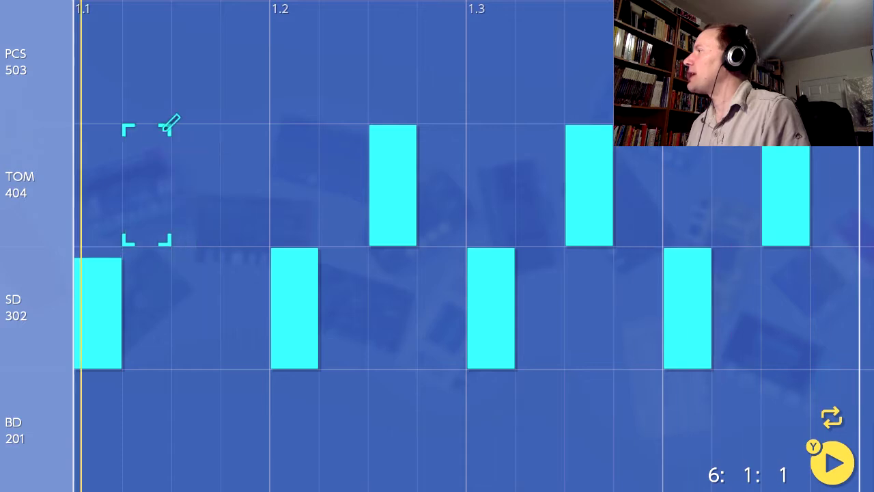
key(Return)
key(Down)
key(Right)
key(Return)
key(Up)
key(Right)
key(Return)
key(Right)
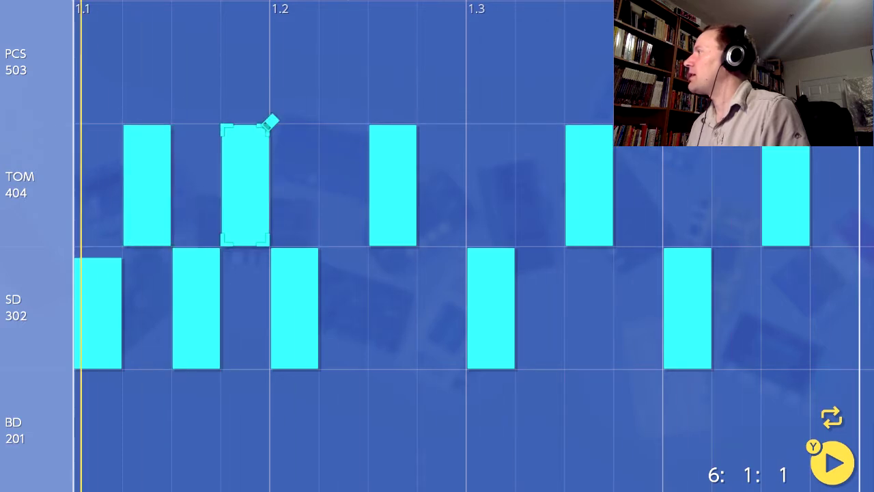
- In beat two, swap the third sixteenth's TOM hit for an SD hit and add TOM hits on the second and fourth
key(Right)
key(Return)
key(Right)
key(Return)
key(Down)
key(Return)
key(Up)
key(Right)
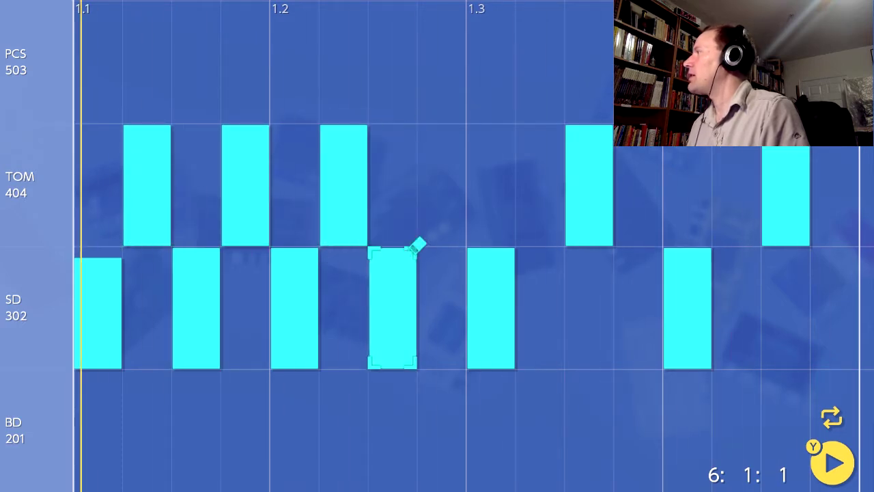
key(Return)
- In beat three, add TOM hits on the second and fourth sixteenths and replace the third's TOM hit with an SD hit
key(Down)
key(Right)
key(Up)
key(Right)
key(Return)
key(Right)
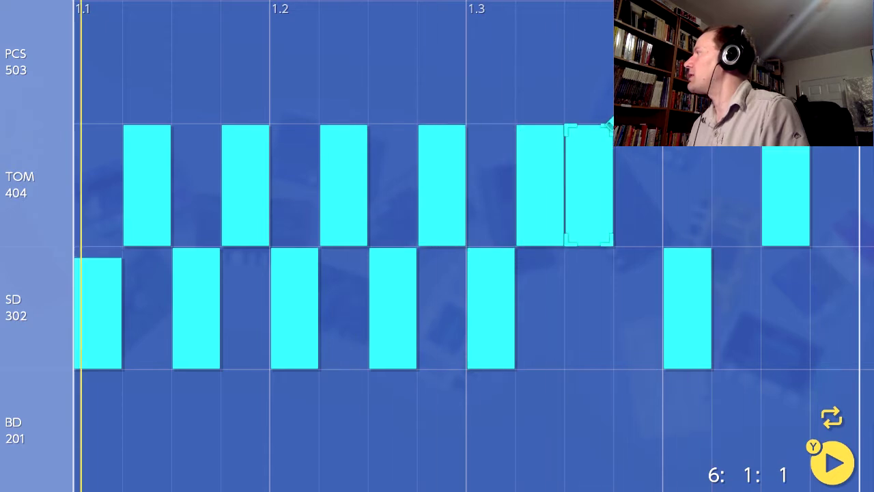
key(Return)
key(Down)
key(Return)
key(Up)
key(Right)
key(Return)
- Complete the alternating SD and TOM sixteenth pattern through beat four, then return to the scene overview
key(Down)
key(Right)
key(Right)
key(Up)
key(Right)
key(Return)
key(Left)
key(Return)
key(Down)
key(Right)
key(Down)
key(Up)
key(Return)
key(Up)
key(Right)
key(Up)
key(Down)
key(Return)
key(Escape)
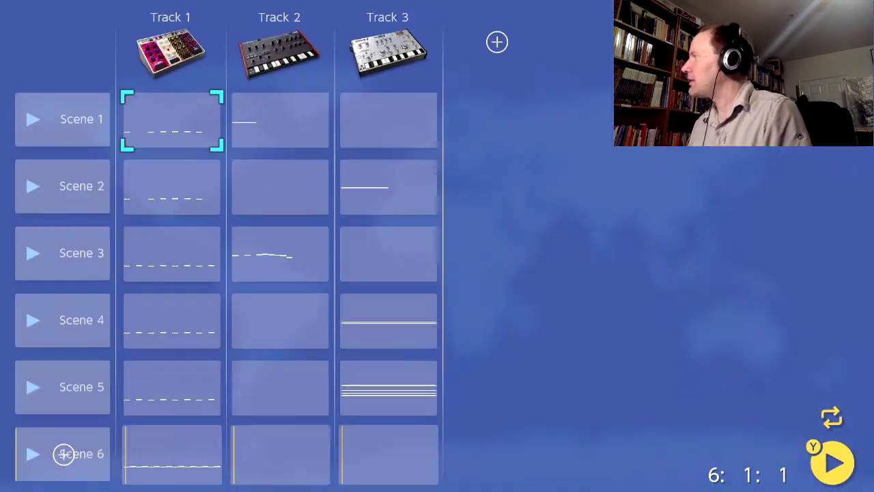
- Compare Scenes 5 and 6 by making each the current scene in turn
key(Right)
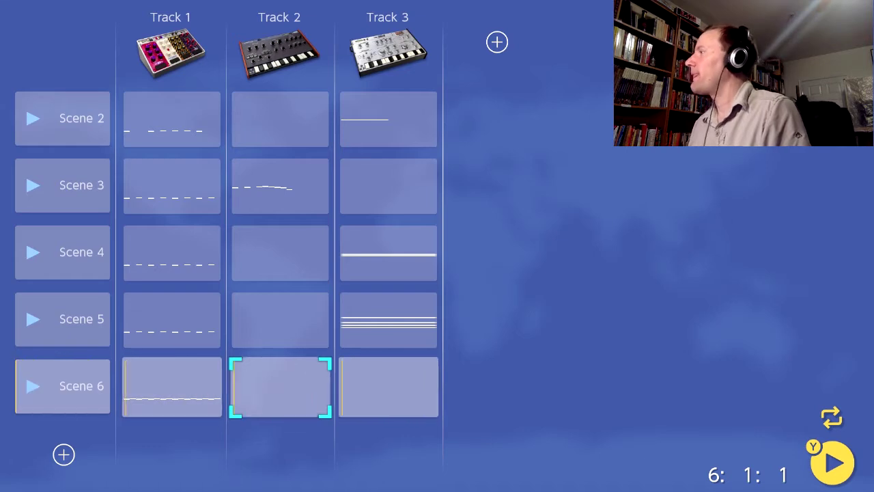
key(Left)
key(Up)
key(Left)
key(Return)
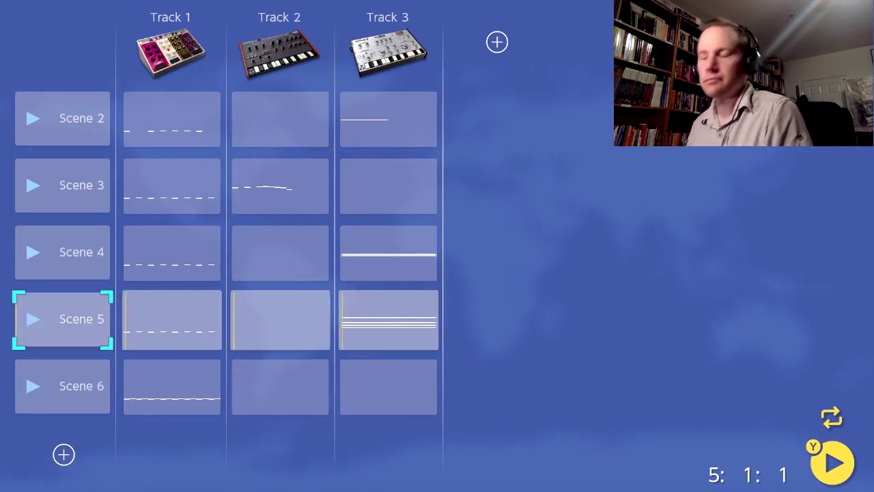
key(Down)
key(Return)
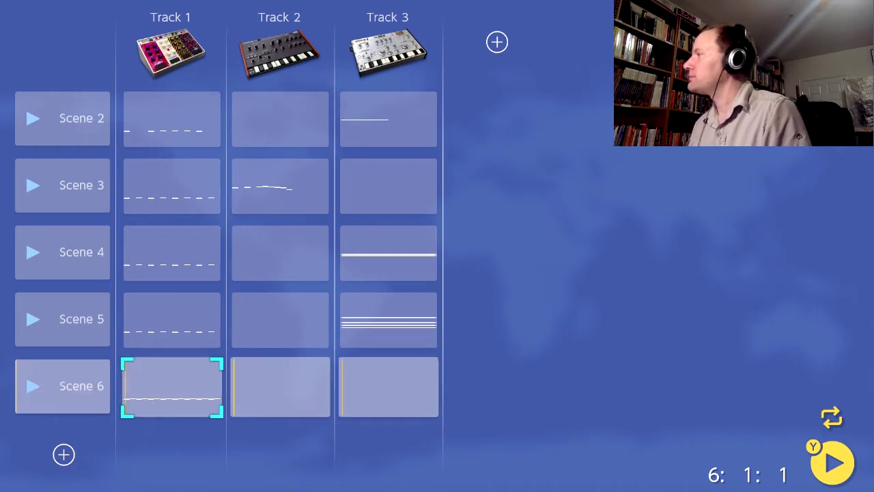
- Add a new scene after Scene 6
key(Down)
key(Return)
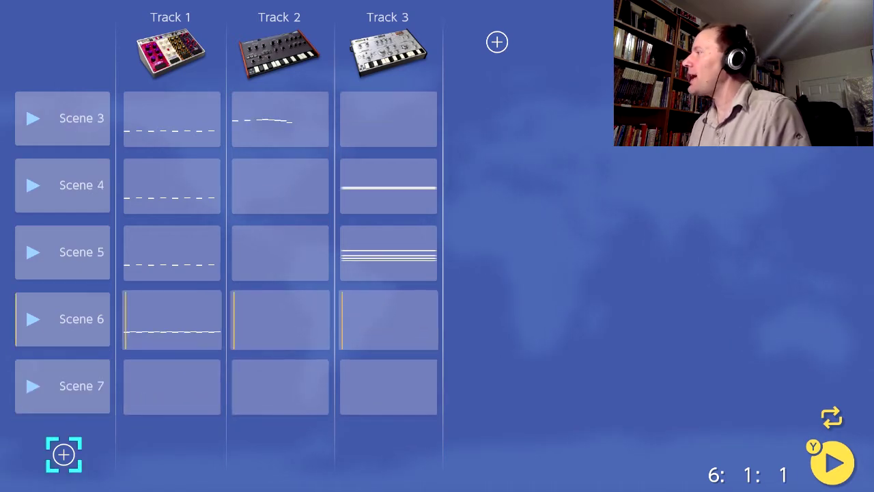
- Copy Track 1's drum clip from Scene 6 and paste it into Track 1 of Scene 7
key(Up)
key(Right)
key(Up)
key(Up)
key(Down)
key(Return)
key(Down)
key(Down)
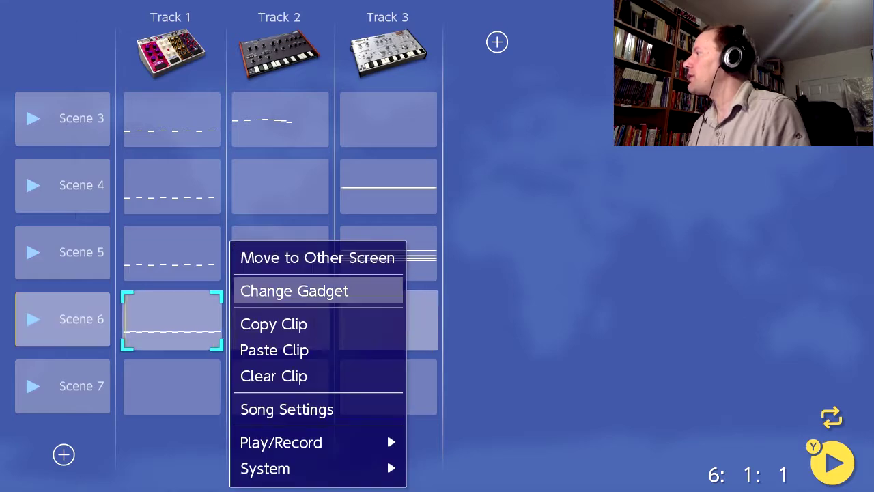
key(Return)
key(Down)
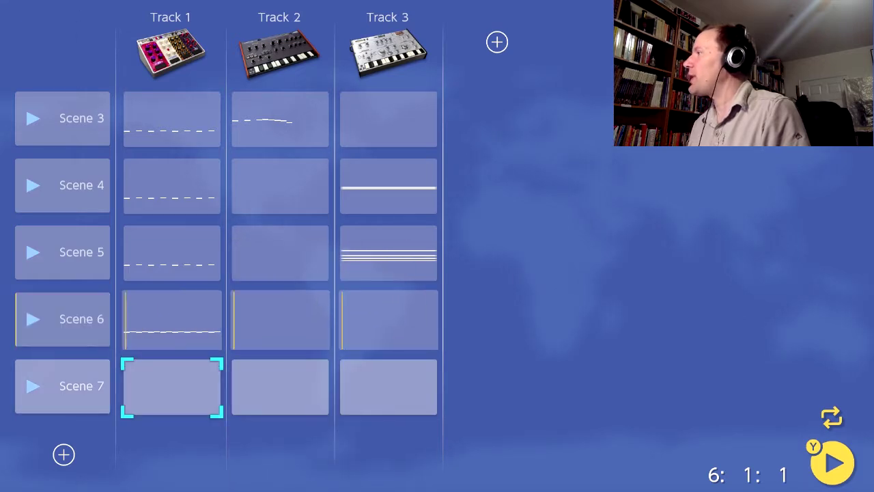
key(Return)
key(Down)
key(Return)
- Copy Track 3's sustained-note clip from Scene 5 and paste it into Track 3 of Scene 7
key(Right)
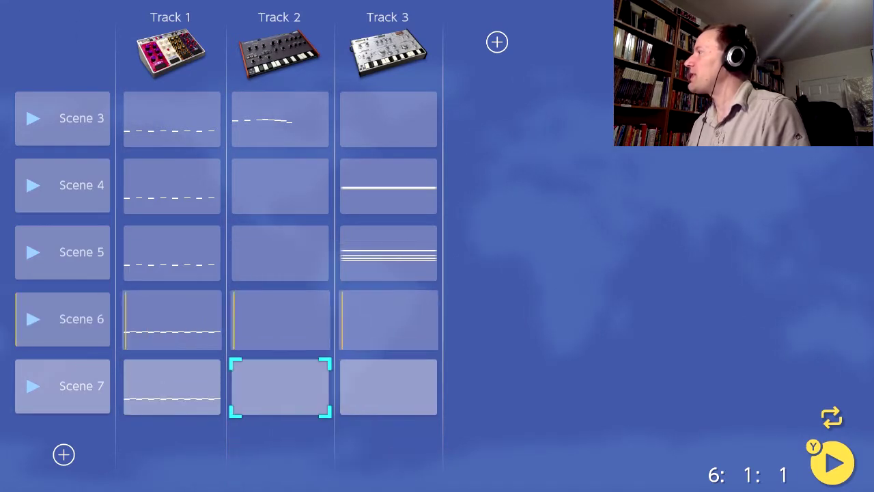
key(Up)
key(Up)
key(x)
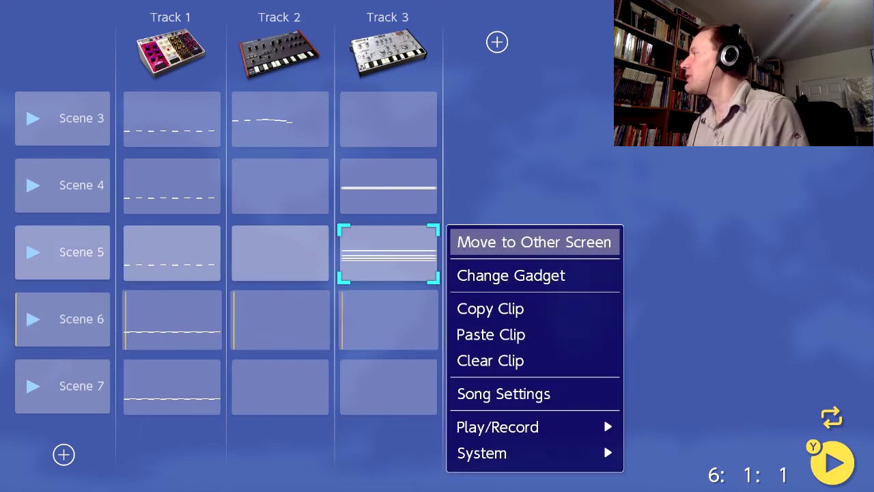
key(Down)
key(Down)
key(Return)
key(Down)
key(Down)
key(Down)
key(Up)
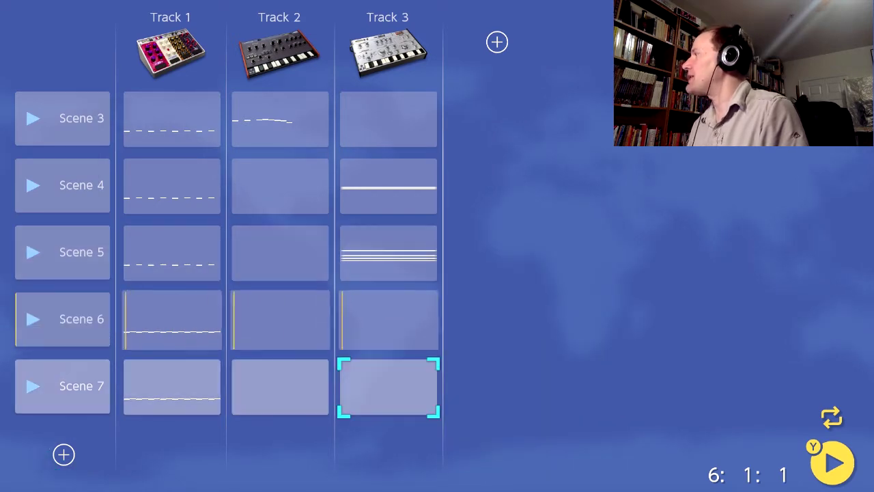
key(x)
key(Down)
key(Down)
key(Down)
key(Return)
- Make Scene 7 the current scene
key(Left)
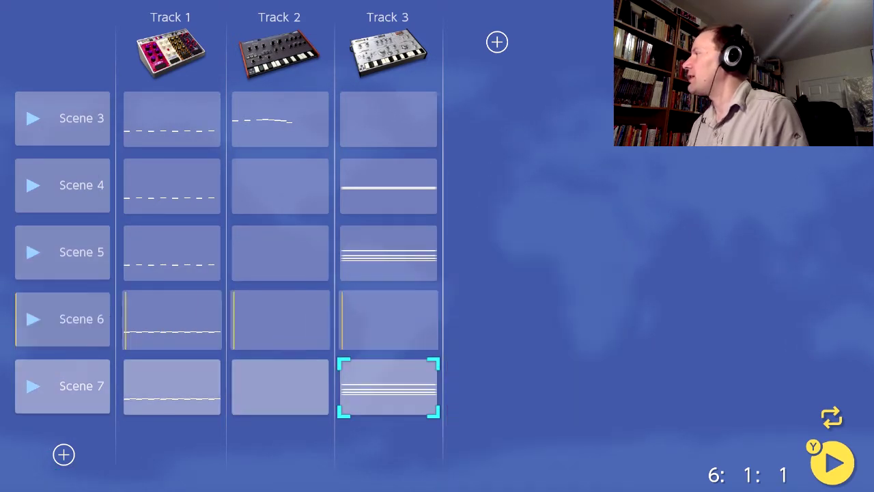
key(Left)
key(Return)
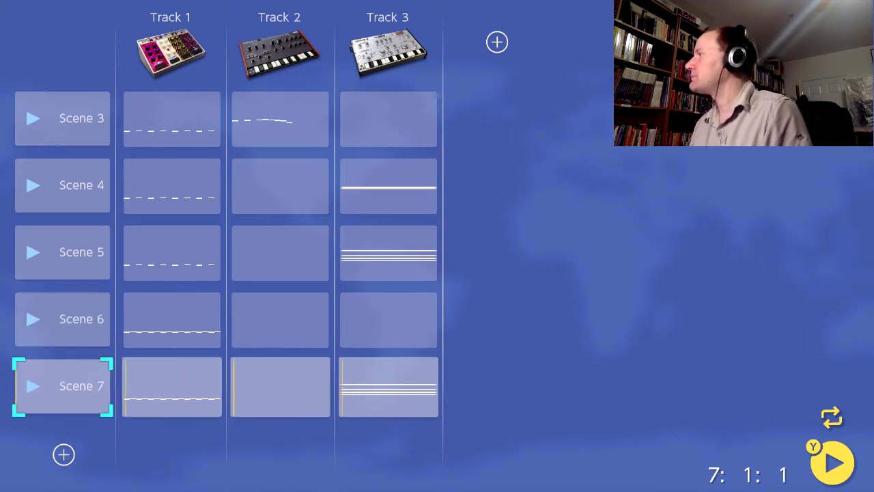
- Delete the sustained C4 note from Scene 7's Track 3 clip, then return to the scene overview
key(Right)
key(Right)
key(Right)
key(Right)
key(Left)
key(Return)
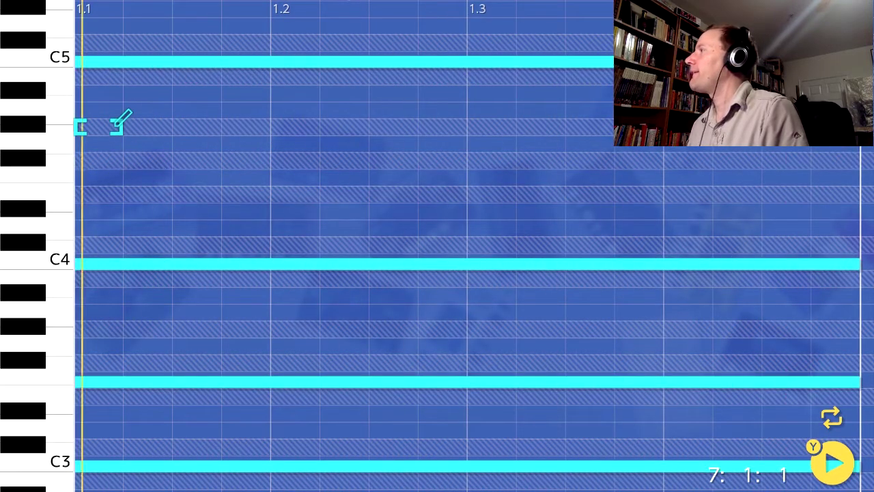
click(116, 261)
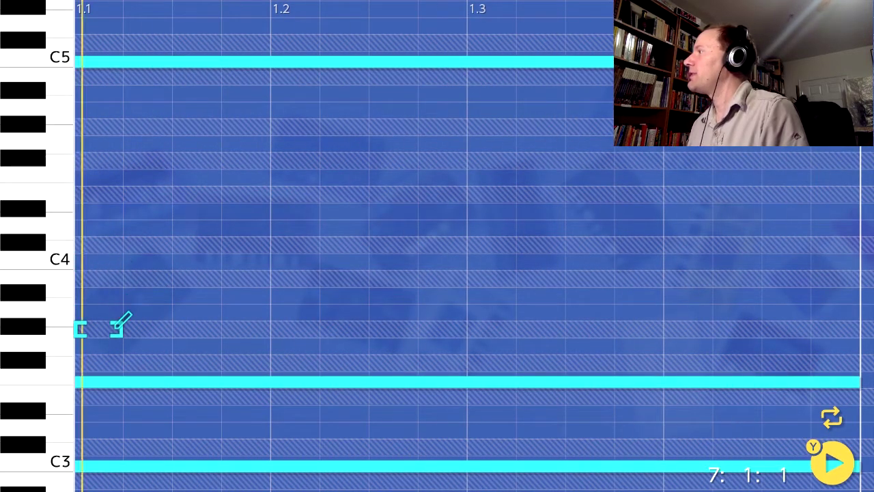
scroll(118, 475, down, 1)
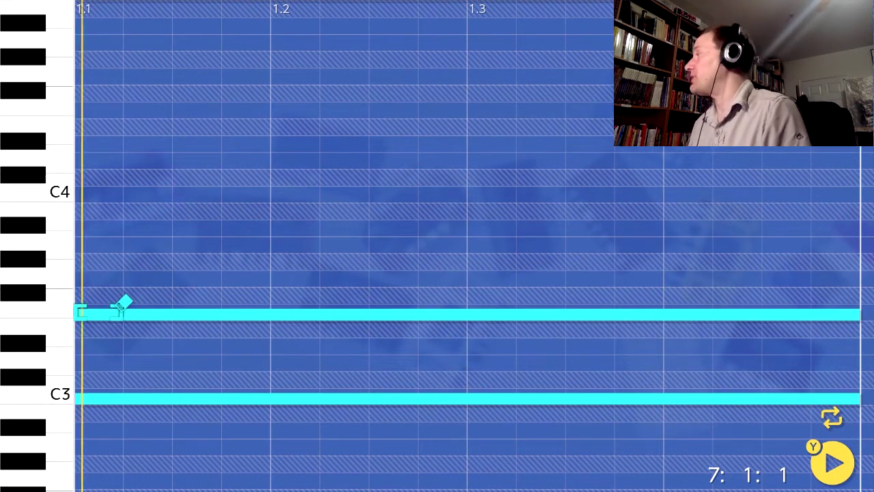
key(b)
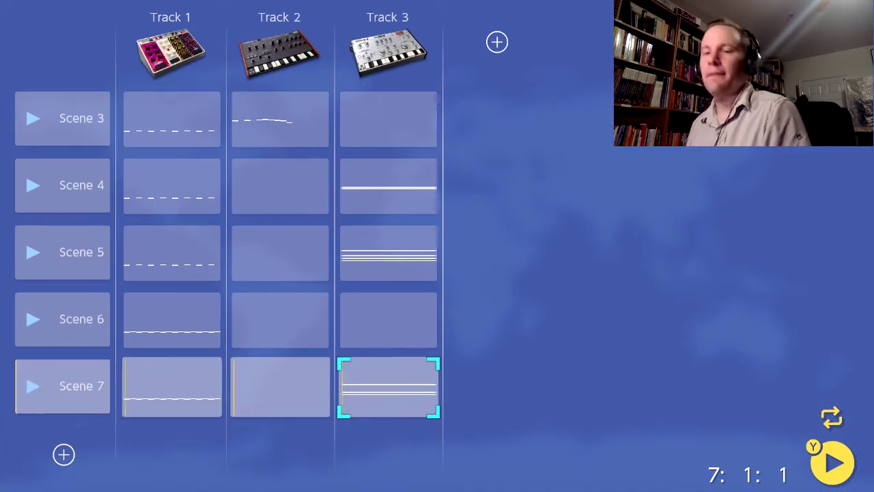
key(Up)
key(Left)
key(Left)
key(Left)
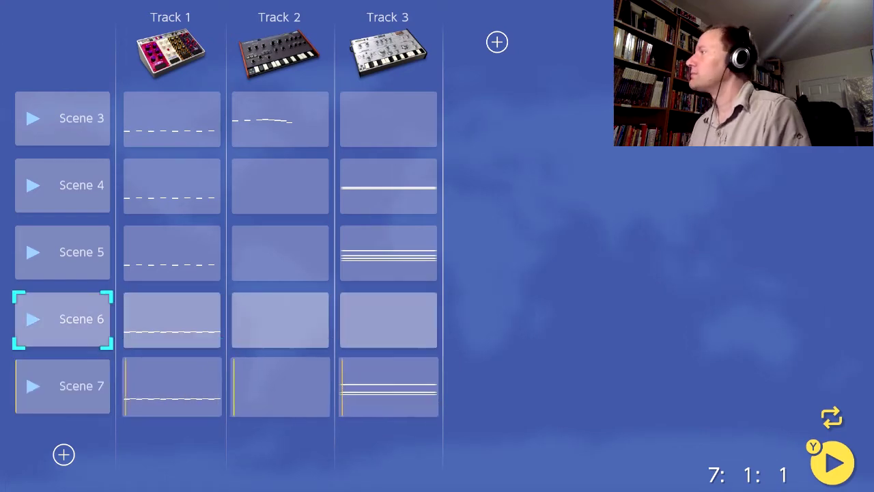
- Reopen Scene 7's Track 3 clip for note editing
key(Down)
key(Right)
key(Right)
key(Right)
key(a)
- Look over the lower and middle pitch range of the clip to examine its remaining sustained notes
key(Down)
key(Down)
key(Down)
key(Down)
key(Down)
key(Down)
key(Down)
key(Down)
key(Down)
key(Down)
key(Down)
key(Down)
key(Down)
key(Down)
key(Down)
key(Down)
key(Down)
key(Down)
key(Down)
key(Down)
key(Down)
key(Down)
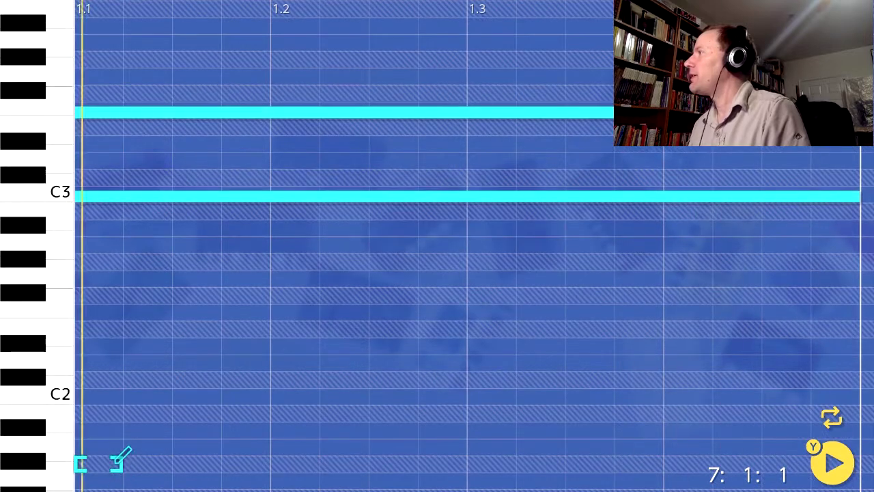
key(Up)
key(Up)
key(Up)
key(Up)
key(Up)
key(Up)
key(Up)
key(Up)
key(Up)
key(Up)
key(Up)
key(Up)
key(Up)
key(Up)
key(Up)
key(Up)
key(Up)
key(Up)
key(Up)
key(Up)
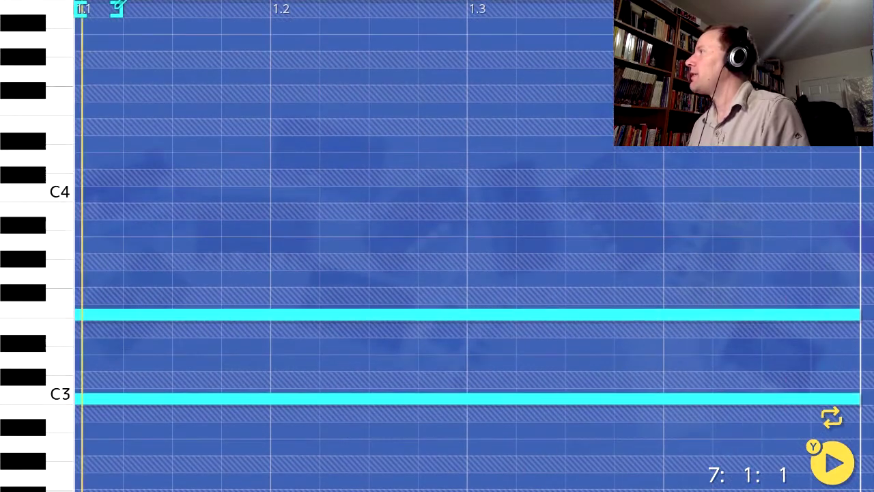
- Delete the sustained F3 note from Scene 7's Track 3 clip
key(Down)
key(Down)
key(Down)
key(Down)
key(Down)
key(Down)
key(Down)
key(Down)
key(Down)
key(Down)
key(Down)
key(Down)
key(Down)
key(Down)
key(Down)
key(Down)
key(Down)
key(Down)
key(Down)
key(Up)
key(a)
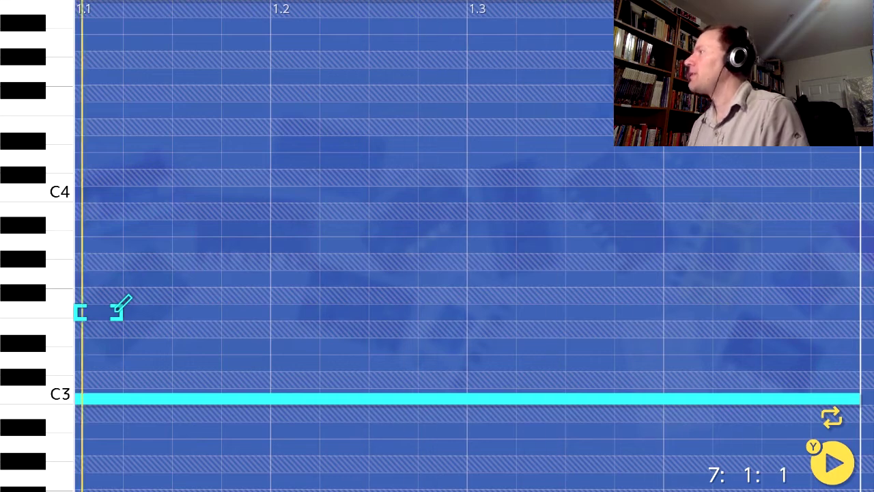
- Draw a new sustained F3 note spanning the whole bar of the clip
key(Right)
key(Right)
key(Right)
key(Right)
key(Right)
key(Right)
key(Right)
key(Right)
key(Right)
key(Right)
key(Right)
key(Right)
key(Right)
key(Right)
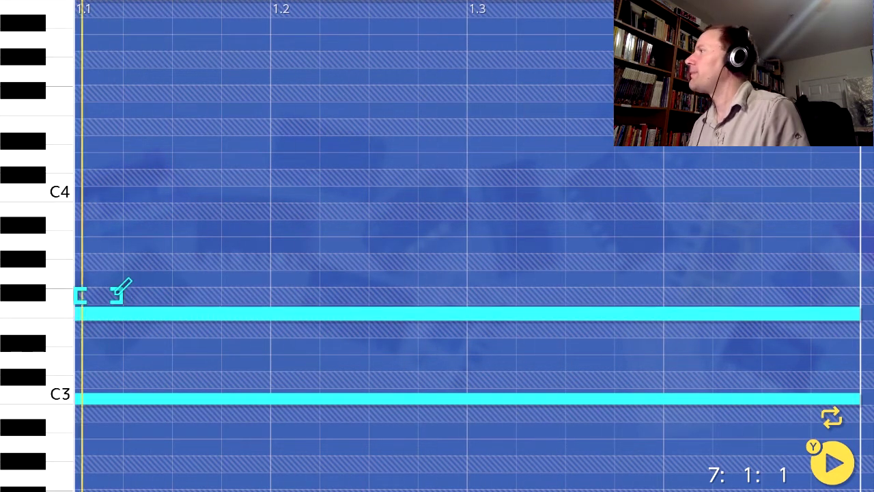
- Look over the upper pitch range of Scene 7's Track 3 clip, above the sustained F3 note
key(Up)
key(Up)
key(Up)
key(Up)
key(Up)
key(Up)
key(Up)
key(Up)
key(Up)
key(Up)
key(Up)
key(Up)
key(Up)
key(Up)
key(Up)
key(Up)
key(Up)
key(Up)
key(Up)
key(Up)
key(Down)
key(Down)
key(Down)
key(Down)
key(Down)
key(Down)
key(Down)
key(Down)
key(Down)
key(Down)
key(Up)
key(a)
- Draw a sustained C1 note spanning the whole bar of Scene 7's Track 3 clip
key(Down)
key(Down)
key(Down)
key(Down)
key(Down)
key(Down)
key(Down)
key(Down)
key(Down)
key(Down)
key(Down)
key(Down)
key(Down)
key(Down)
key(Down)
key(Down)
key(Down)
key(Down)
key(Down)
key(Down)
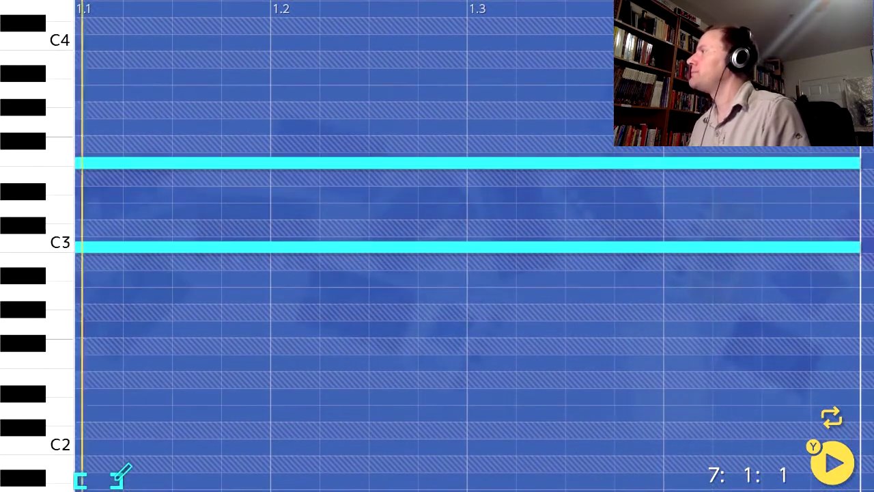
scroll(120, 476, down, 4)
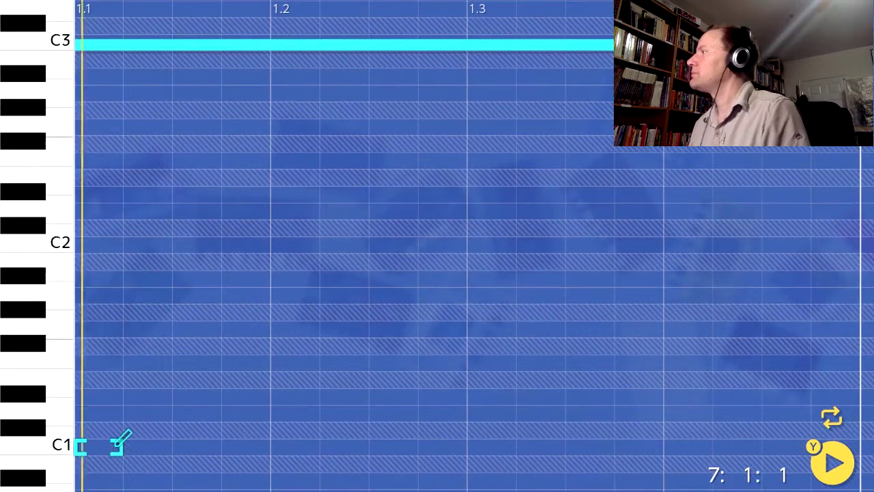
key(a)
key(Right)
key(Right)
key(Right)
key(Right)
key(Right)
key(Right)
key(Right)
key(Right)
key(Right)
key(Right)
key(Right)
key(Right)
key(Right)
key(Right)
key(Right)
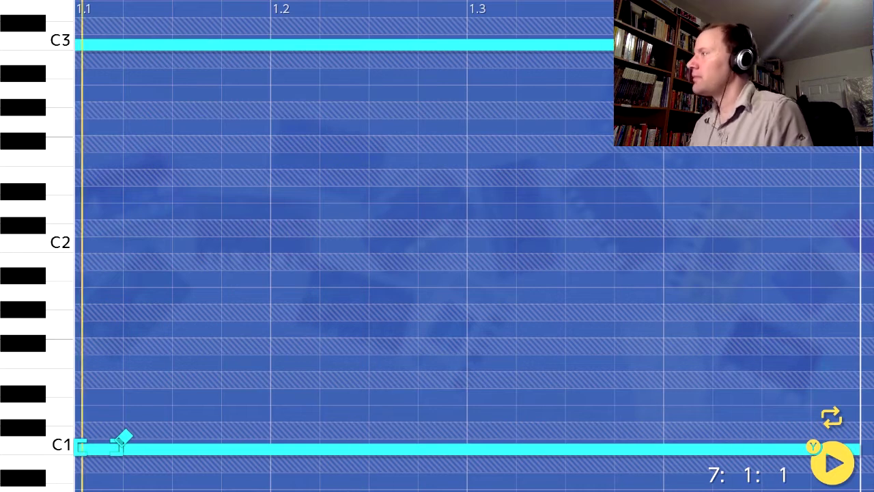
- Replace the low C1 note with a sustained C2 note spanning the whole bar, and close the clip
click(120, 448)
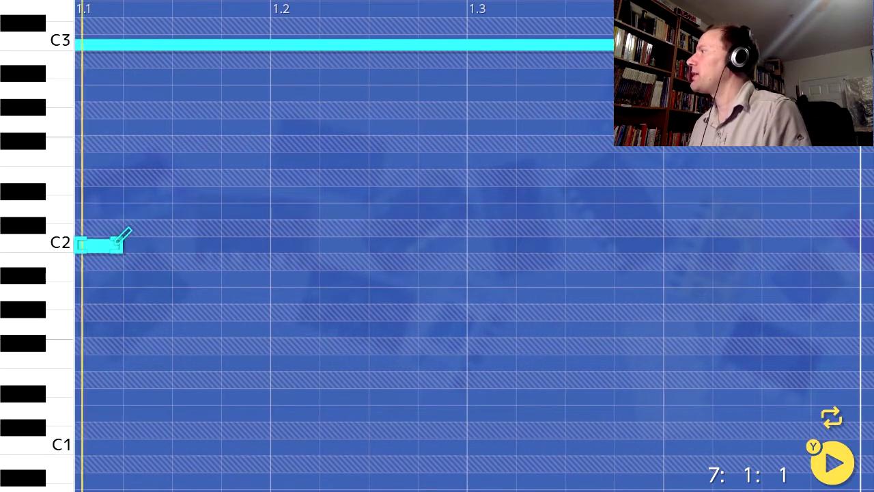
key(Right)
key(Right)
key(Right)
key(Right)
key(Right)
key(Right)
key(Right)
key(Right)
key(Right)
key(Right)
key(Right)
key(Right)
key(Right)
key(Right)
key(Right)
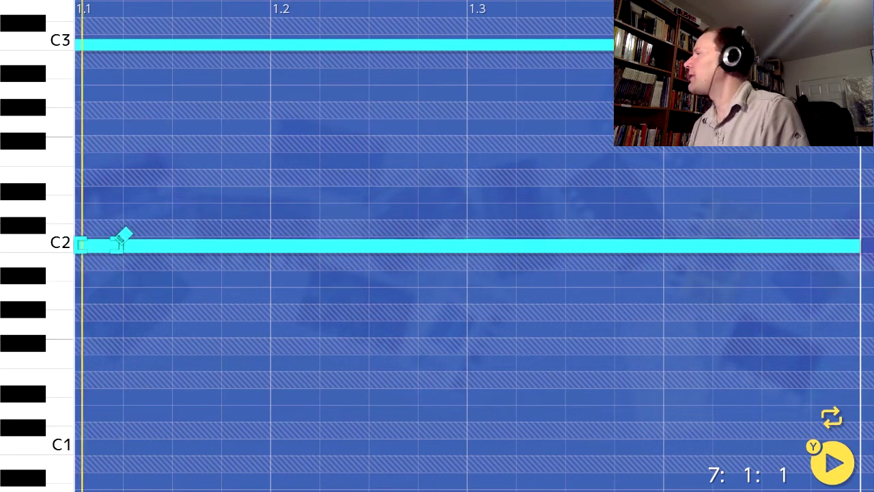
scroll(121, 9, up, 3)
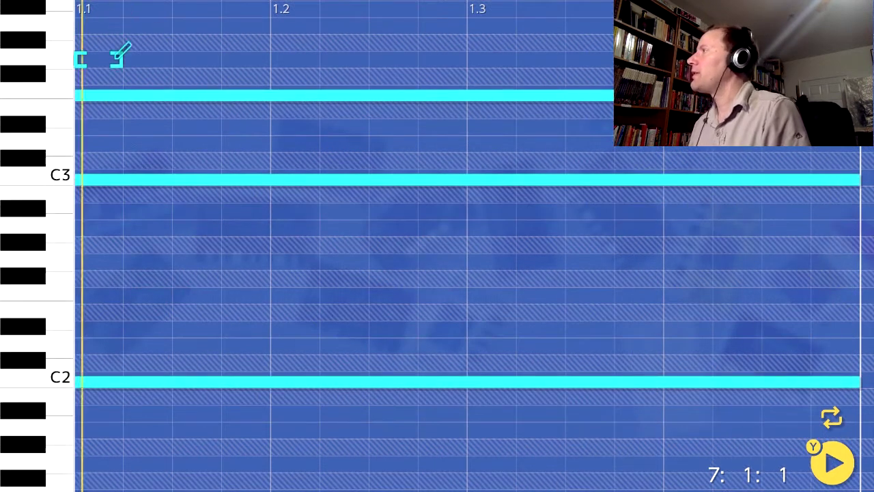
key(Escape)
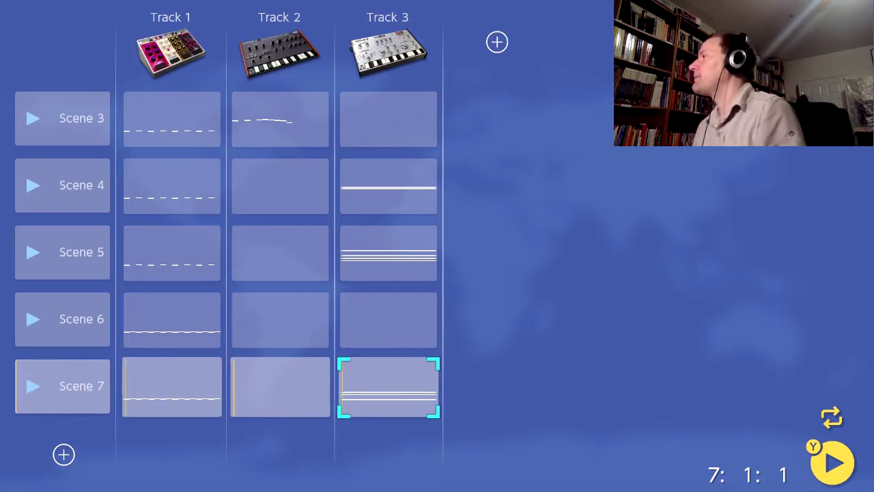
- Make Scene 5 the current playback scene in the song overview
key(Left)
key(Left)
key(Left)
key(Up)
key(Up)
key(Return)
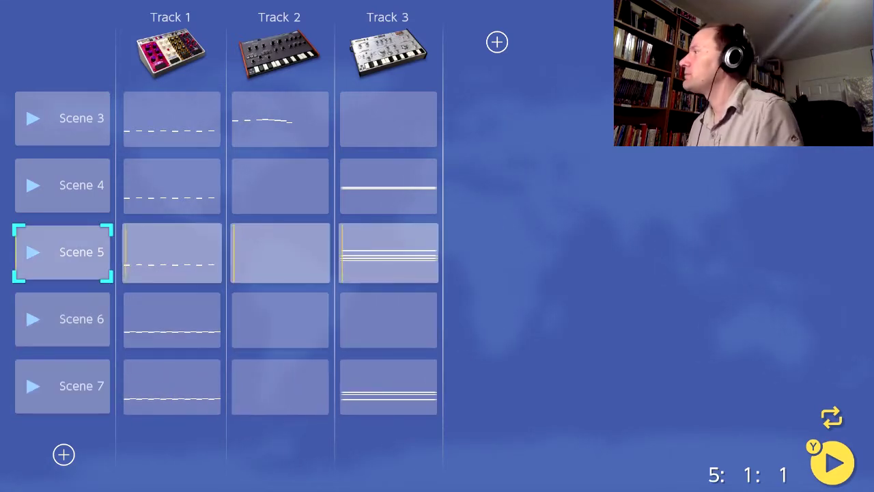
- Switch the current playback scene to Scene 4 for comparison with Scene 5
key(Up)
key(Up)
key(Up)
key(Down)
key(Down)
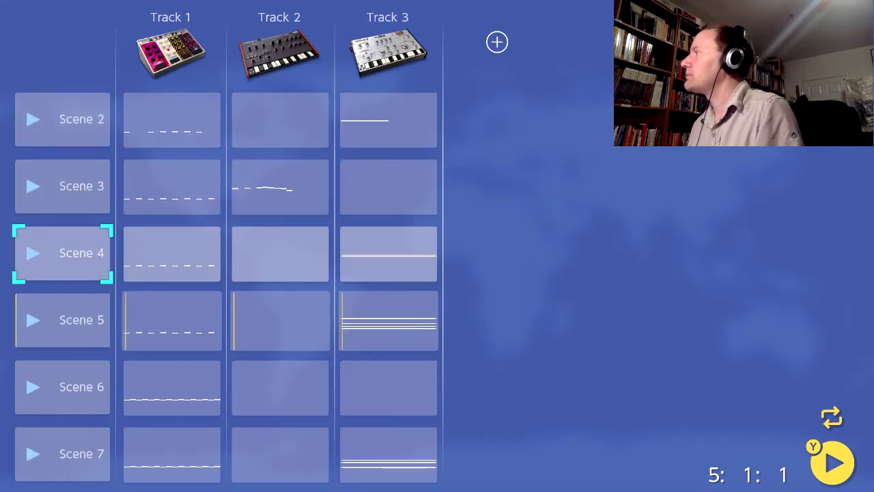
key(Return)
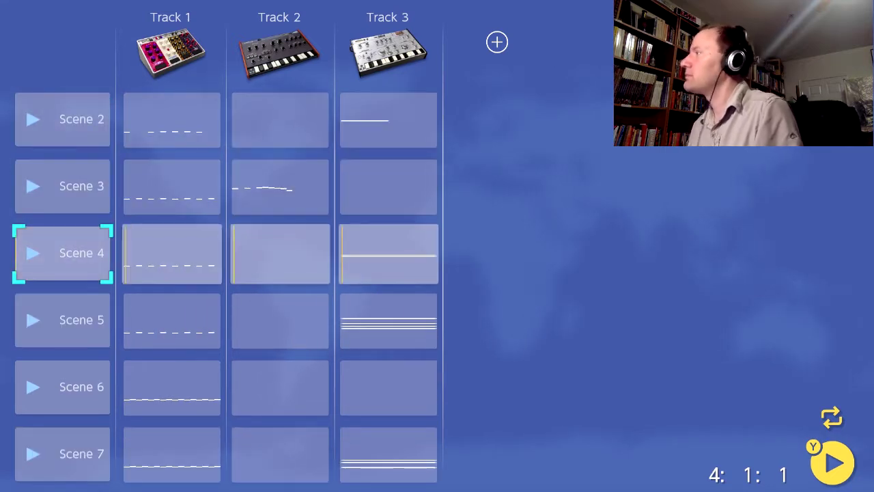
- Switch playback back to Scene 5 and on to Scene 7 to compare their sustained notes
key(Down)
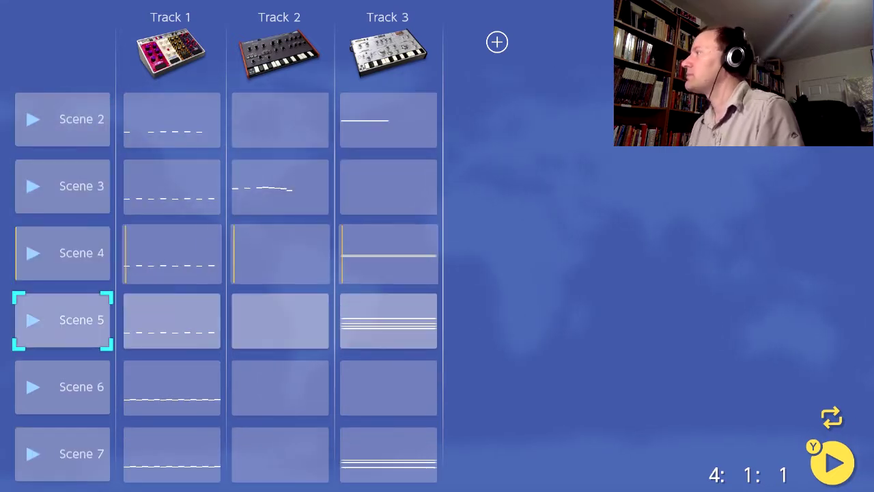
key(Return)
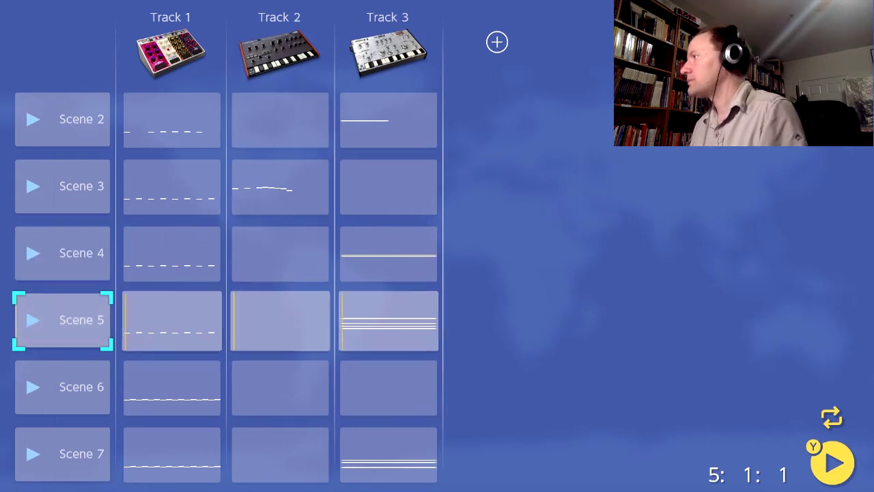
key(Down)
key(Down)
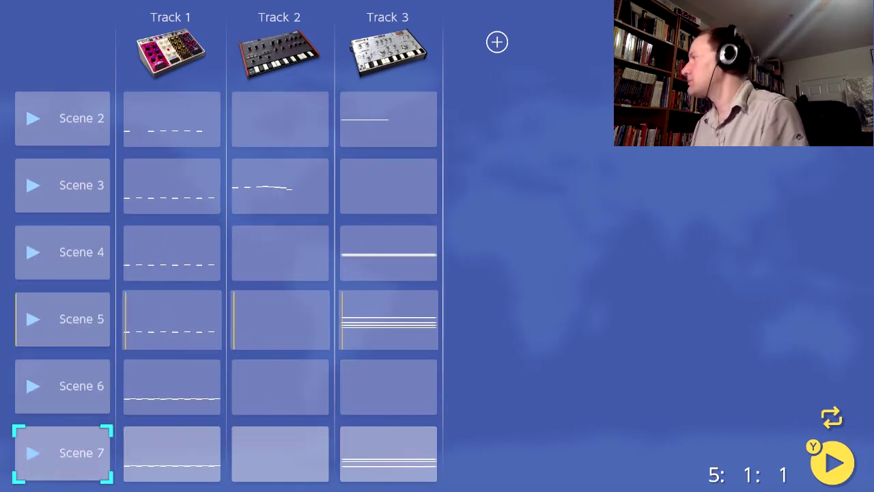
key(Return)
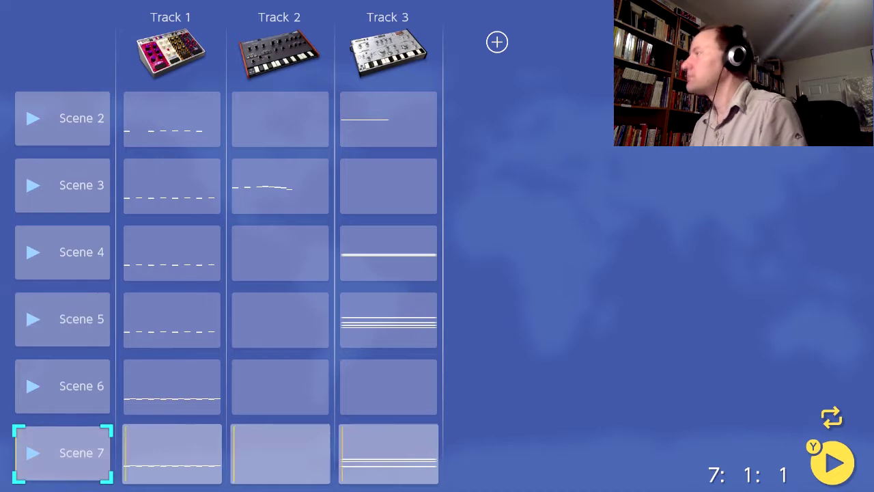
- Go back to the earlier part of the song and make Scene 2 the playback scene
key(Up)
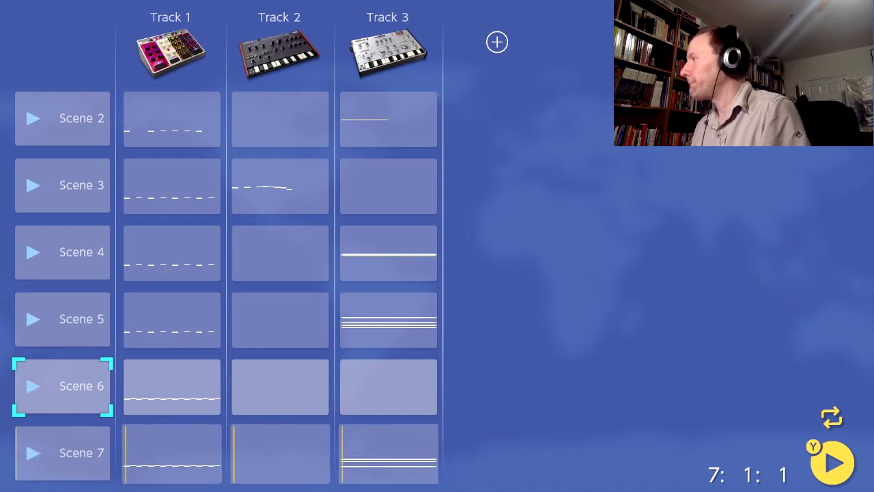
key(Up)
key(Up)
key(Up)
key(Up)
key(Return)
- Make Scene 1, the opening scene of the song, the current playback scene
key(Up)
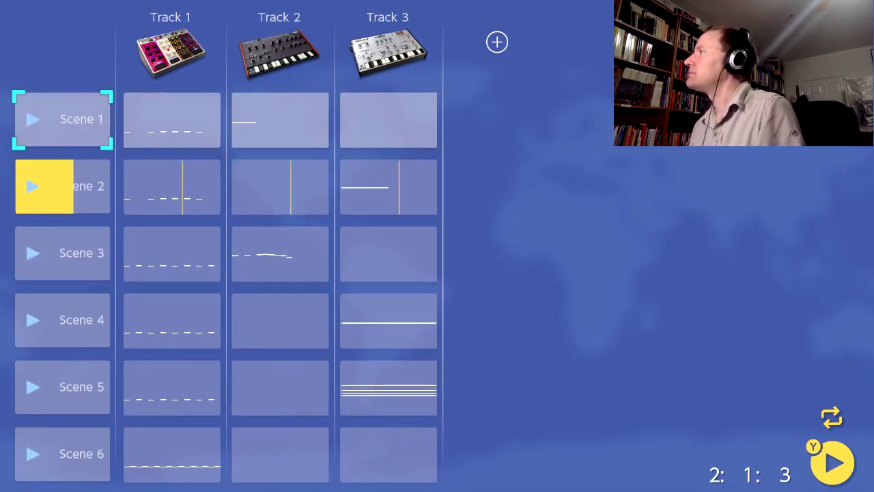
key(Down)
key(Down)
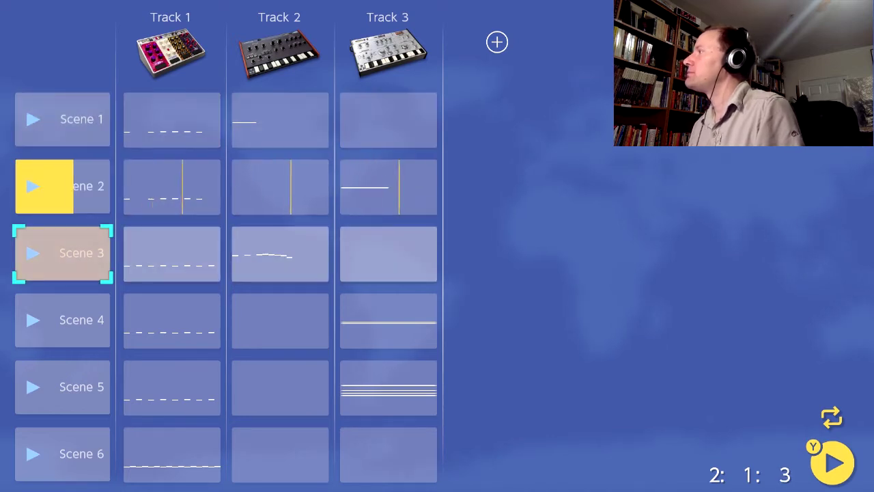
key(Up)
key(Up)
key(Return)
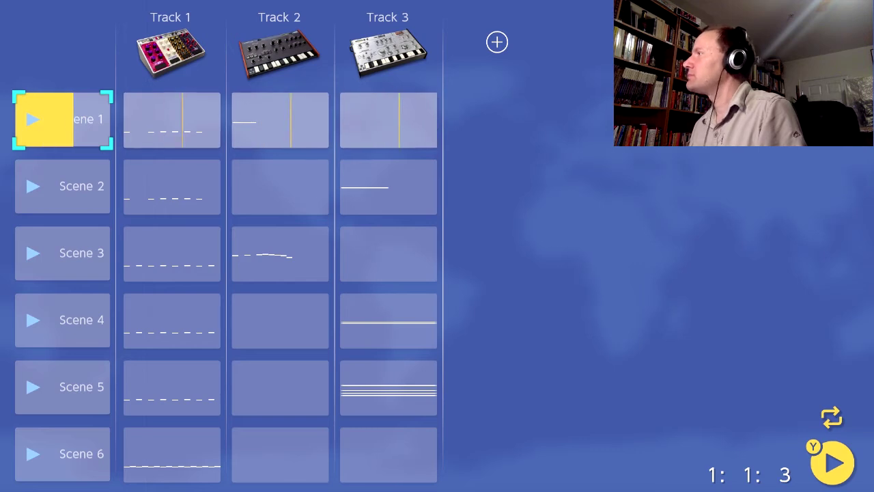
- Add a new empty Scene 8 after Scene 7 in the song
key(Down)
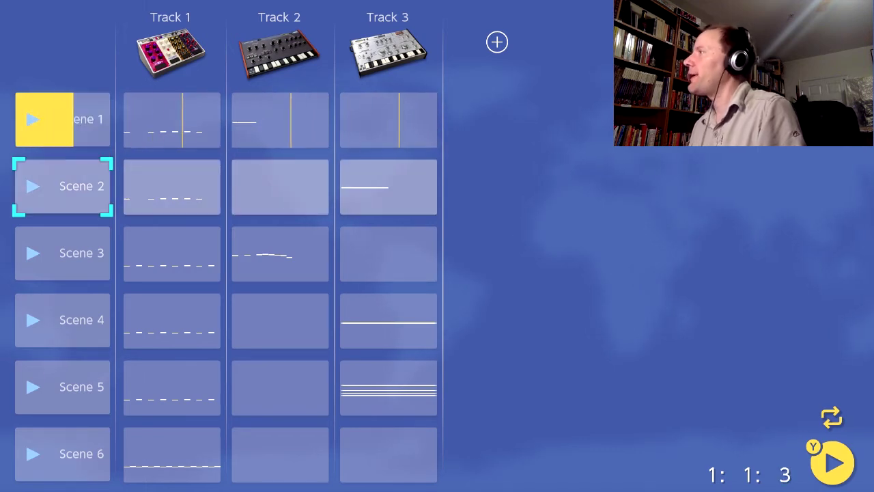
key(Down)
key(Up)
key(Up)
key(Up)
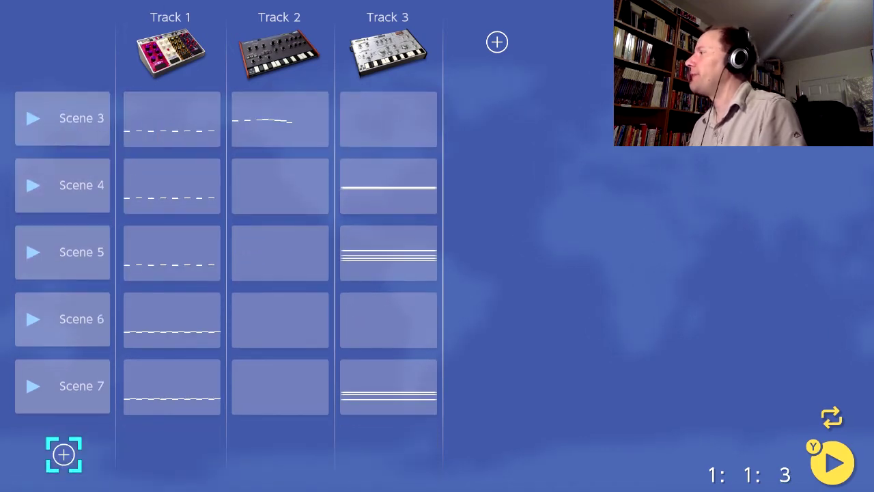
key(Return)
key(Up)
key(Return)
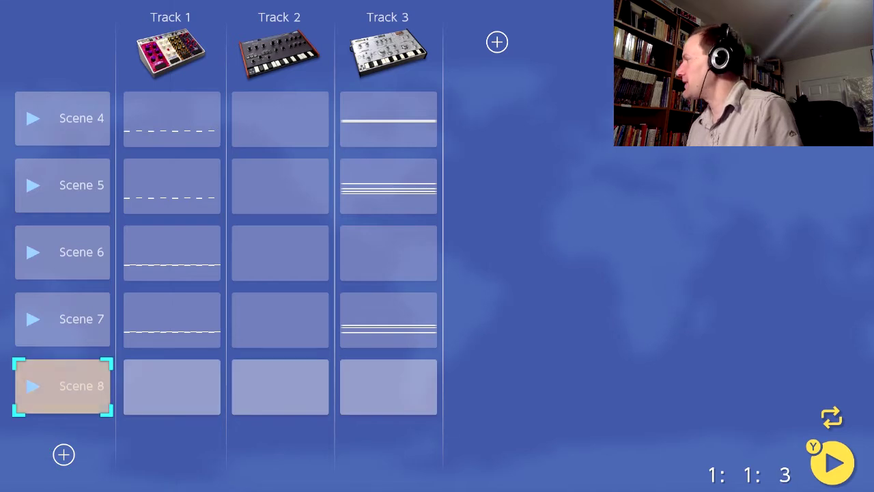
- Return to the start of the song and advance playback from Scene 1 to Scene 2
key(Up)
key(Up)
key(Up)
key(Up)
key(Up)
key(Up)
key(Up)
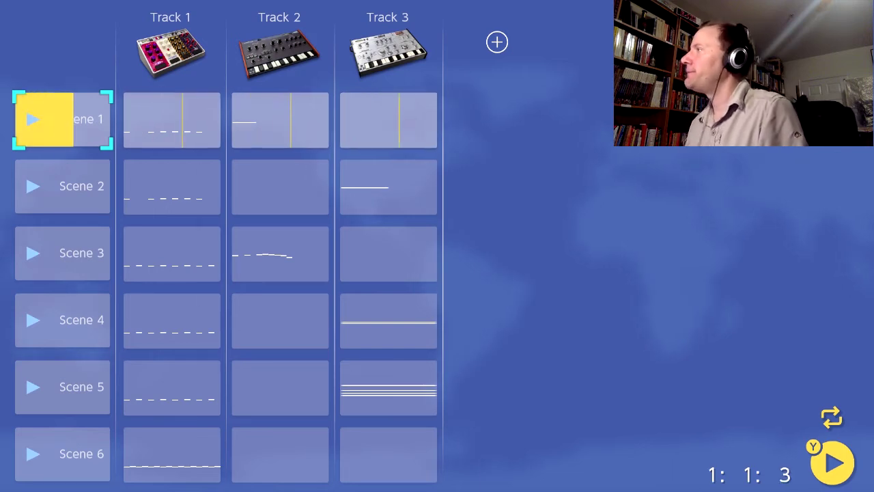
key(Down)
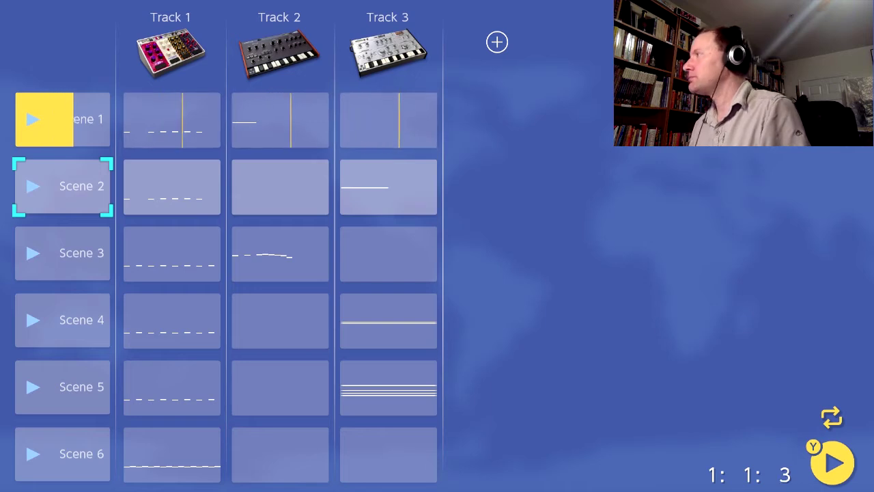
key(Return)
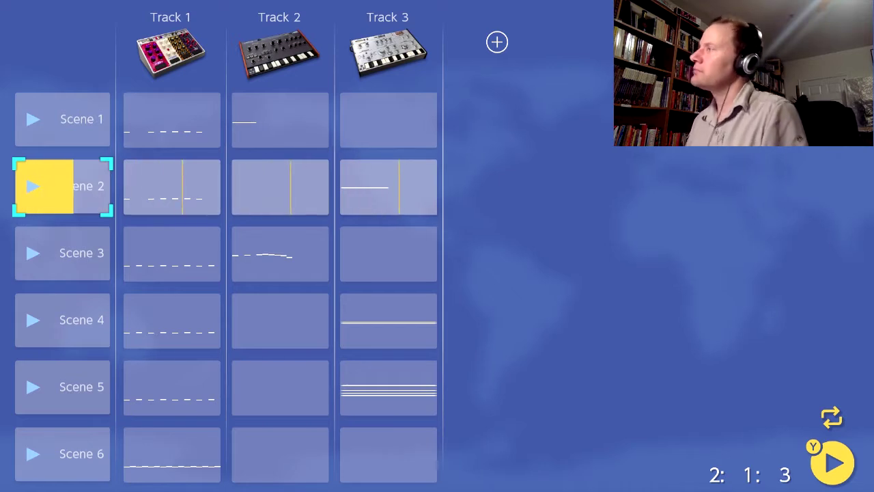
- Skip Scene 3 and launch Scene 4 directly after Scene 2
key(Down)
key(Down)
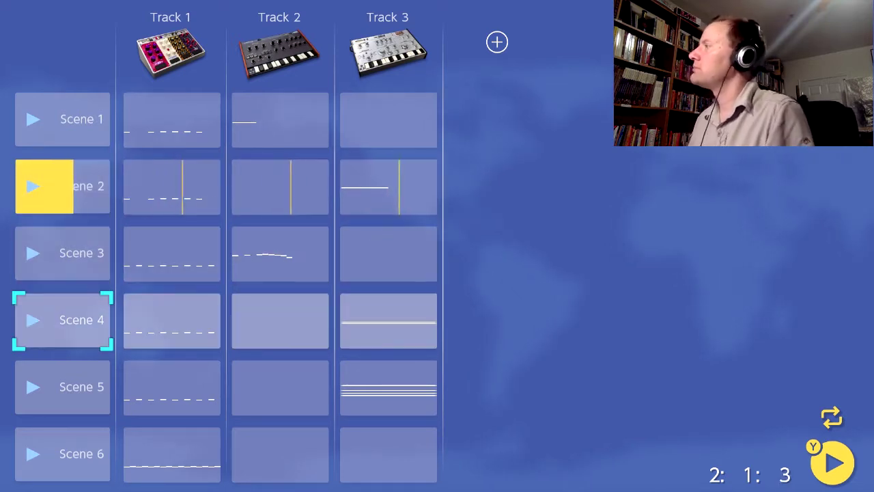
key(Return)
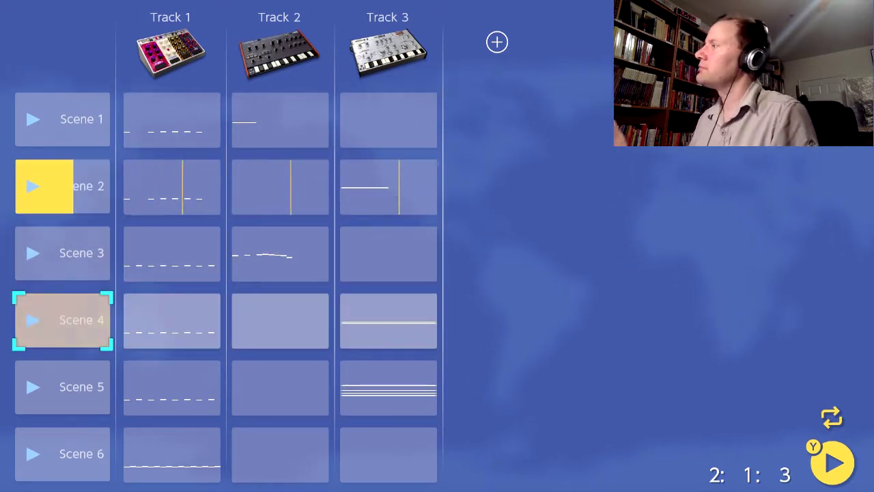
- Look through the scenes down to Scene 8 and launch Scene 5 as the playback scene
key(Down)
key(Down)
key(Down)
key(Down)
key(Down)
key(Up)
key(Up)
key(Up)
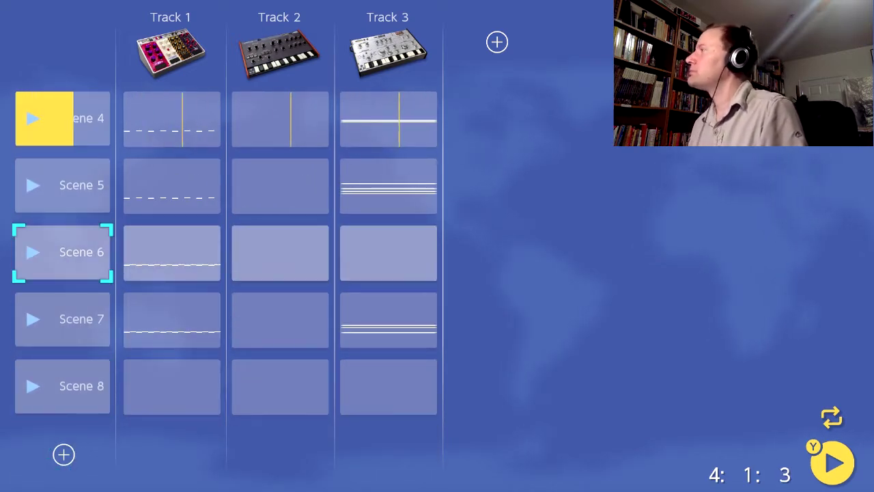
key(Up)
key(Return)
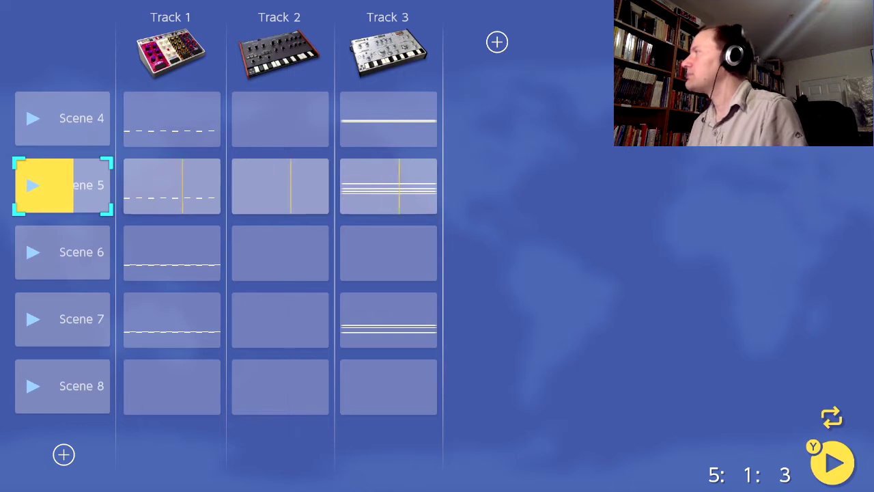
- Launch Scene 4 again directly after Scene 5
key(Up)
key(Down)
key(Down)
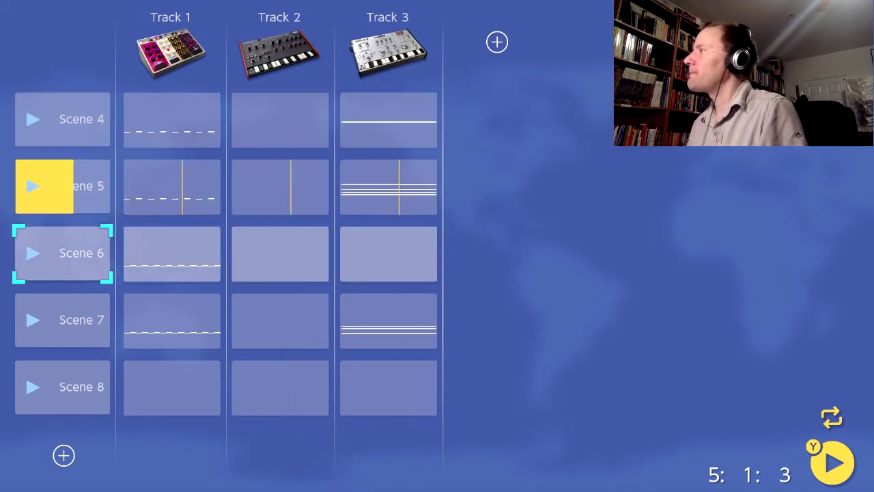
key(Up)
key(Up)
key(Return)
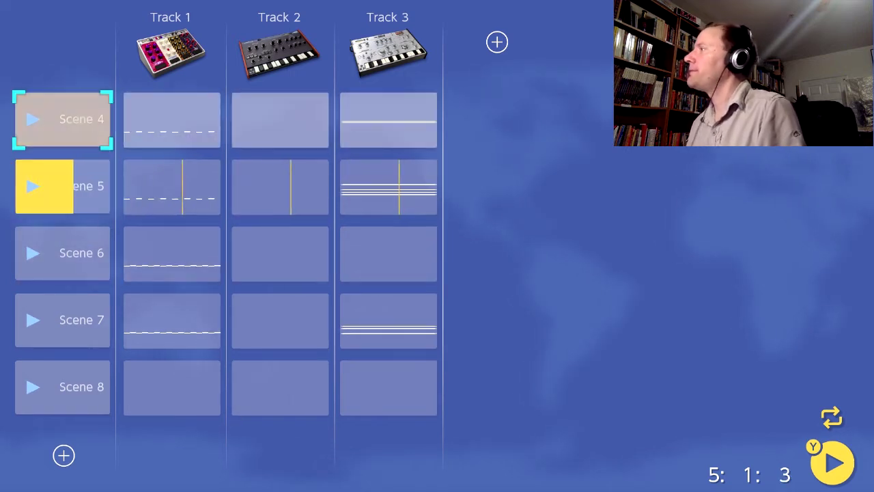
- Continue playback with Scene 6 and Scene 7 in sequence, skipping Scene 5
key(Down)
key(Down)
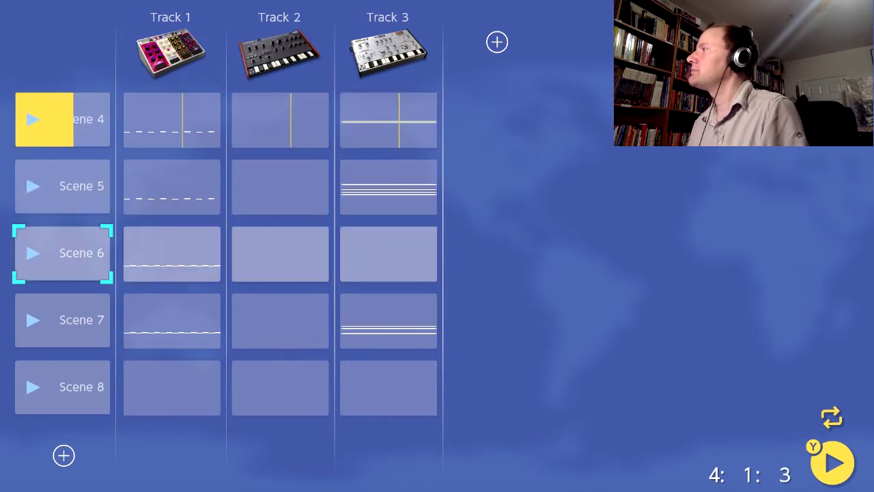
key(Return)
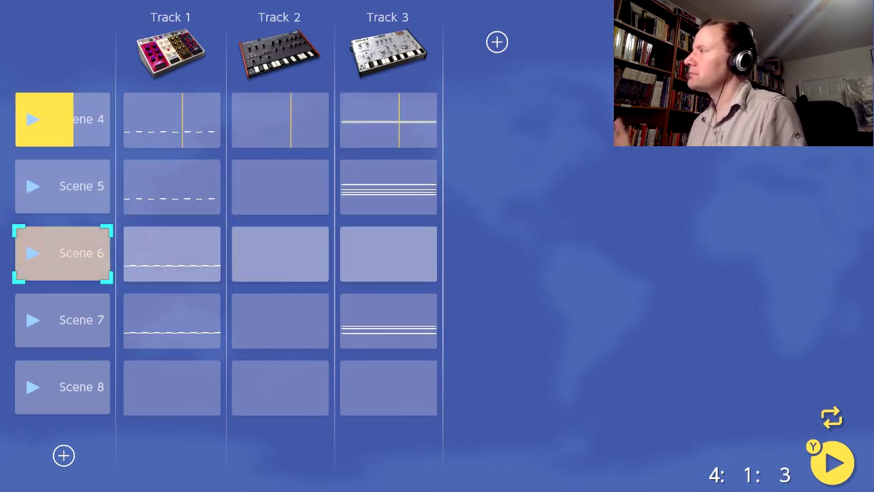
key(Down)
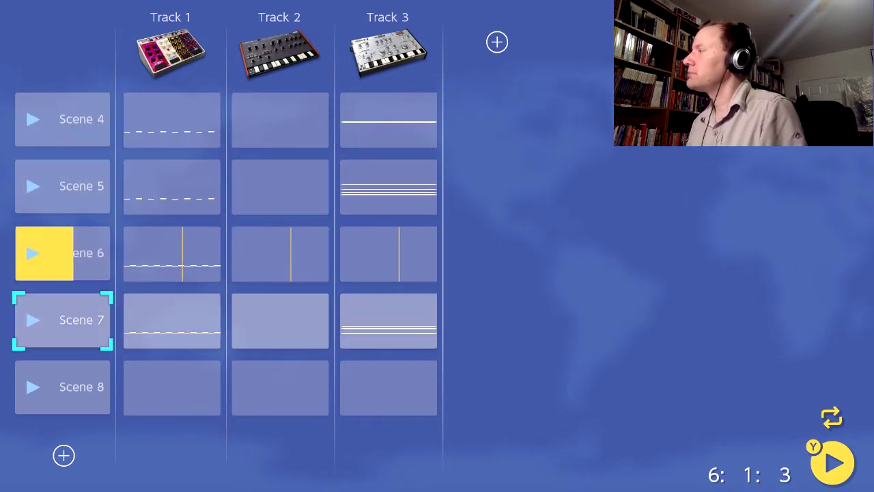
key(Return)
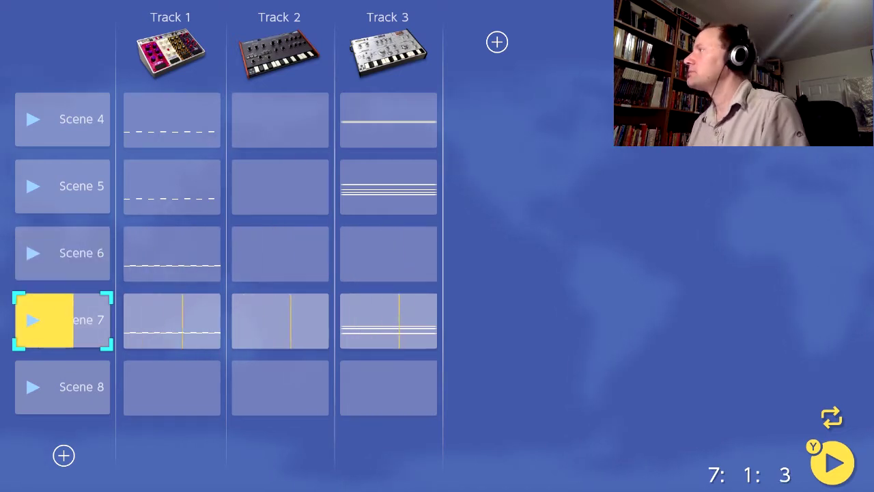
- Launch Scene 6 again and follow it with Scene 7
key(Up)
key(Up)
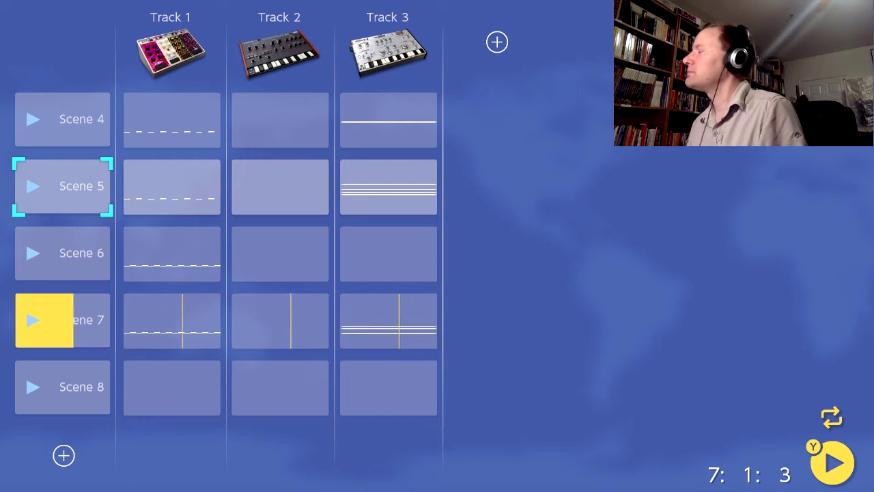
key(Down)
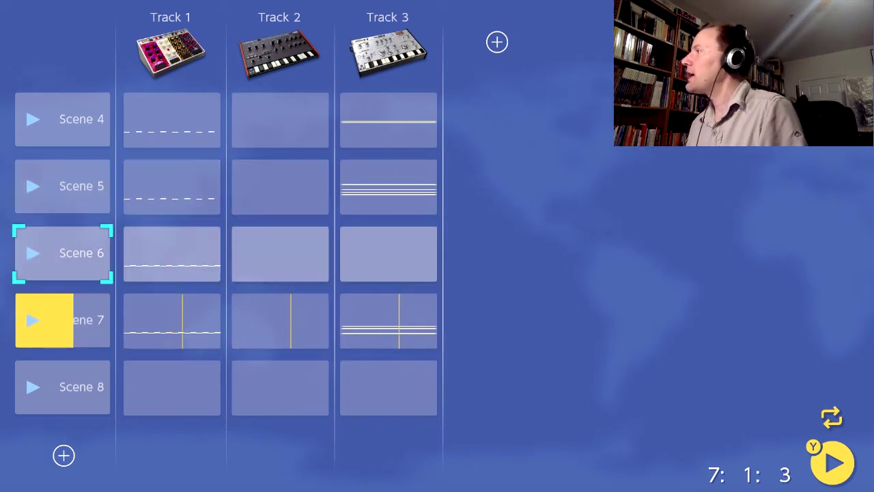
key(Return)
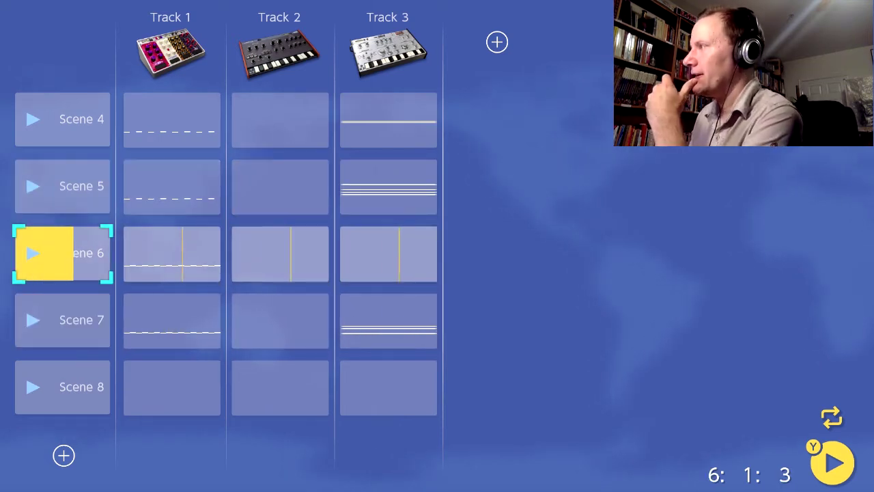
key(Down)
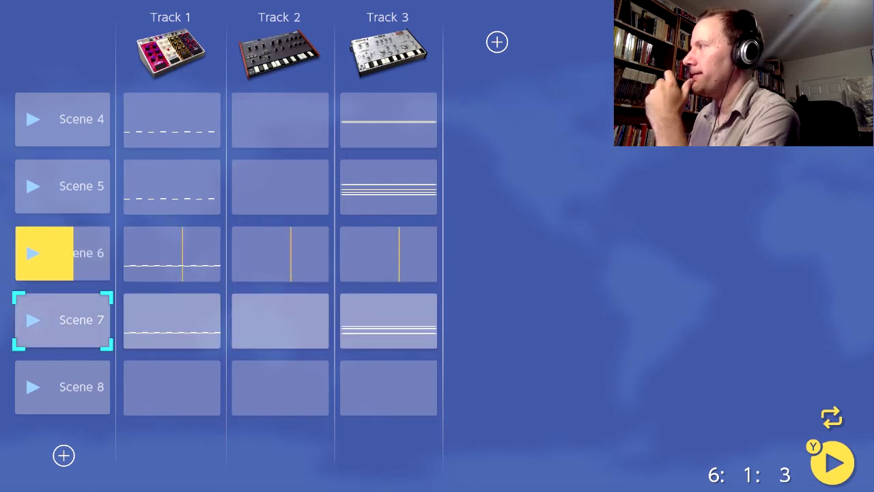
key(Return)
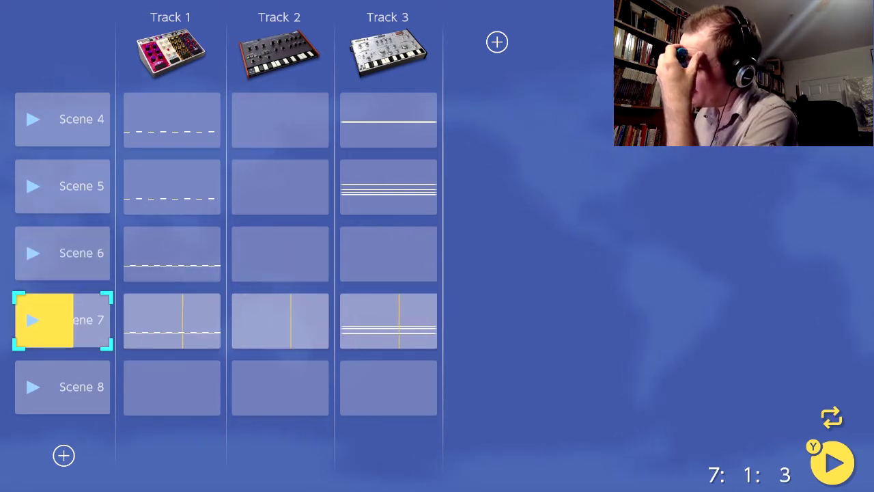
- Repeat the transition by switching playback back to Scene 6 and on to Scene 7
key(Up)
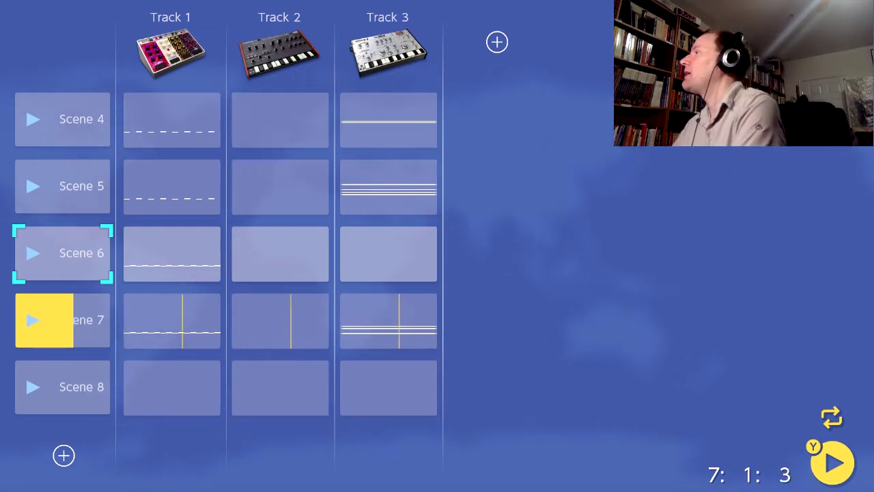
key(Down)
key(Down)
key(Up)
key(Up)
key(Return)
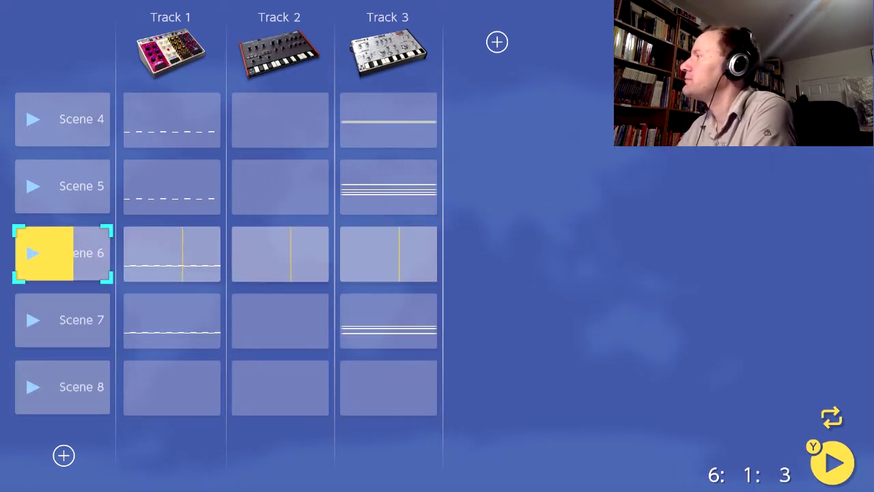
key(Down)
key(Return)
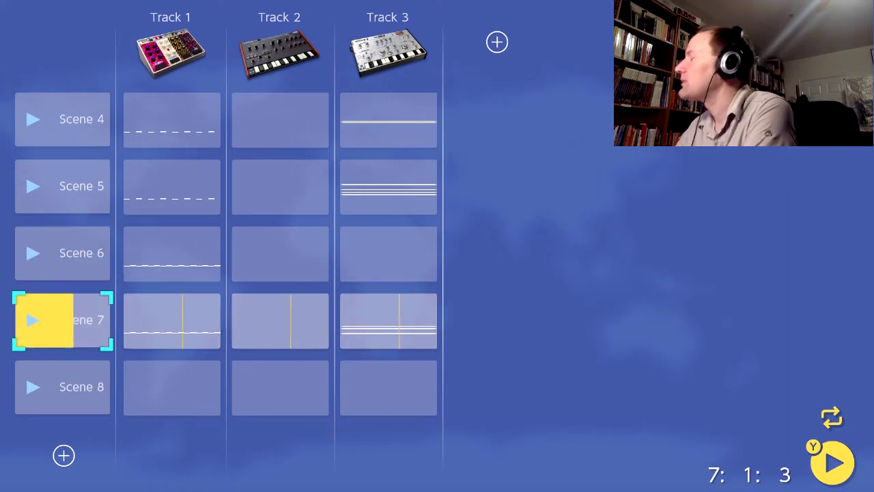
- Launch Scene 5 and follow it directly with Scene 7, skipping Scene 6
key(Up)
key(Up)
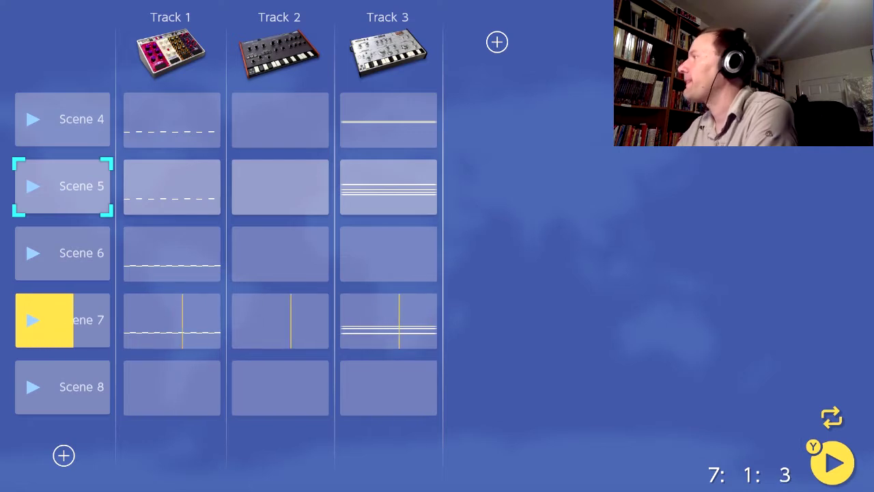
key(Return)
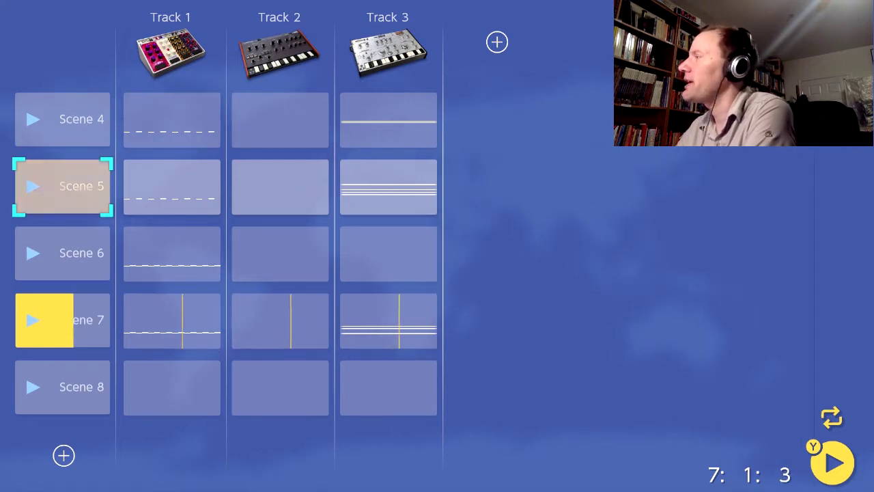
key(Down)
key(Down)
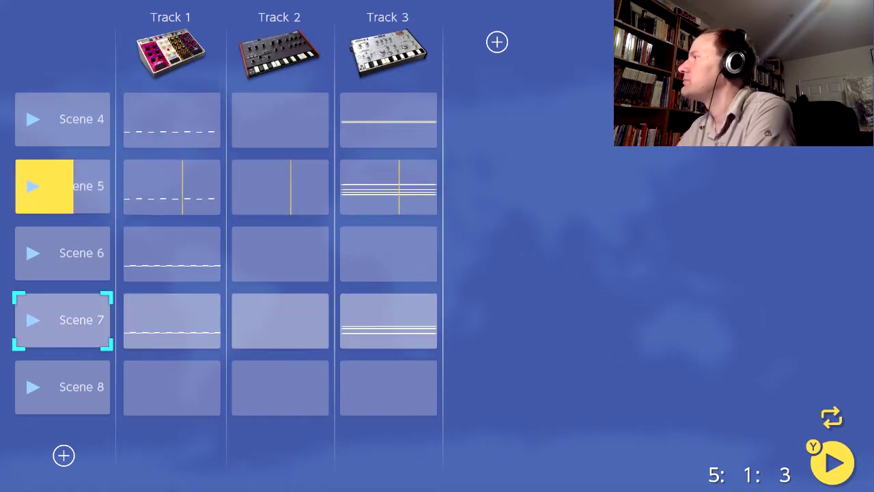
key(Return)
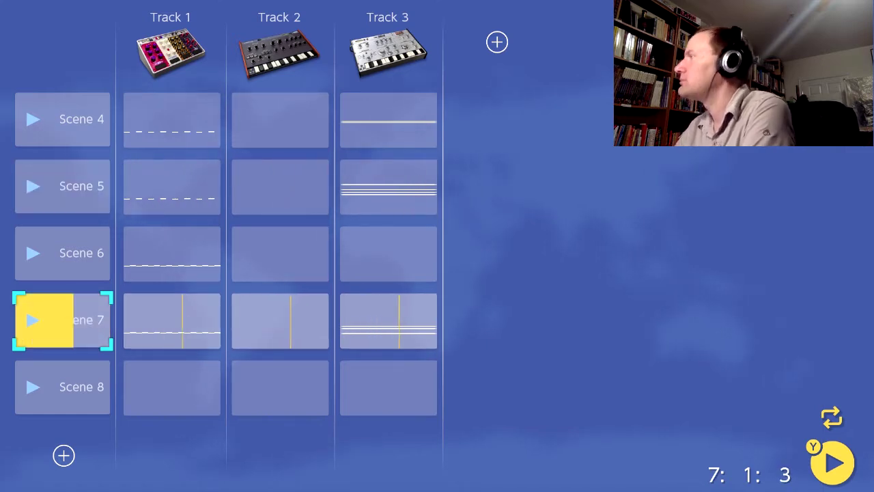
- Go back to the early scenes and launch Scene 2 directly after Scene 7
key(Up)
key(Up)
key(Up)
key(Up)
key(Up)
key(Up)
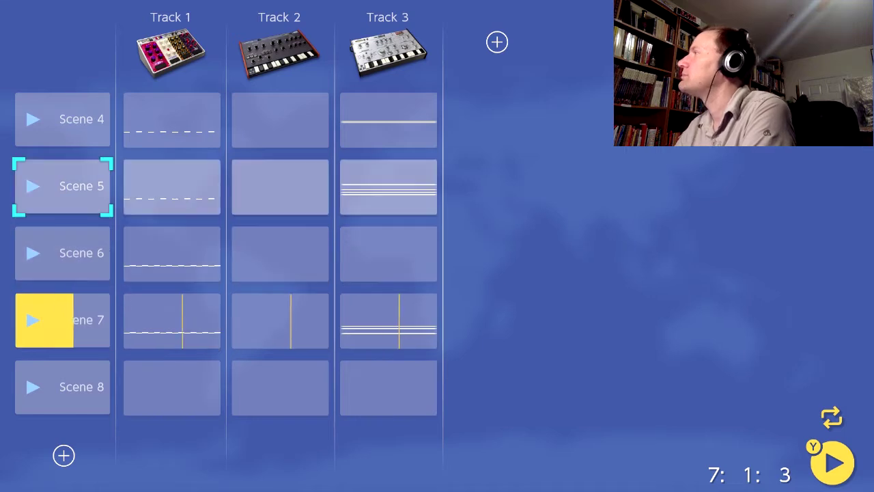
key(Down)
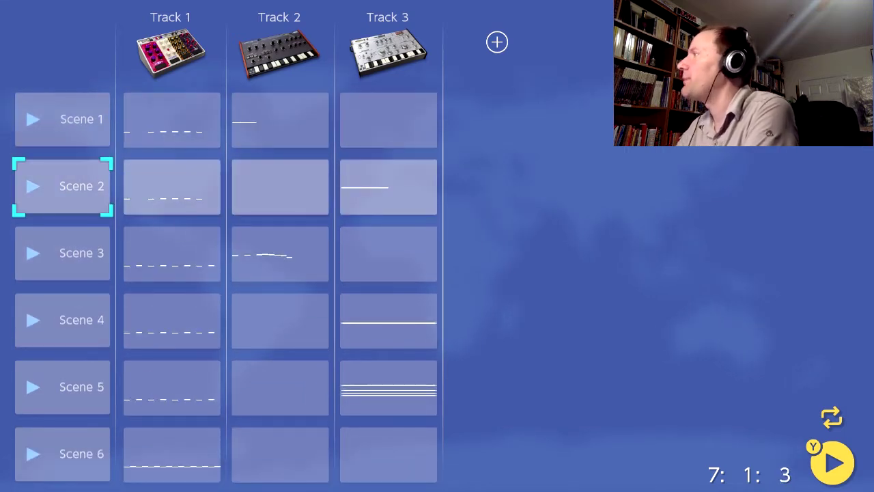
key(Return)
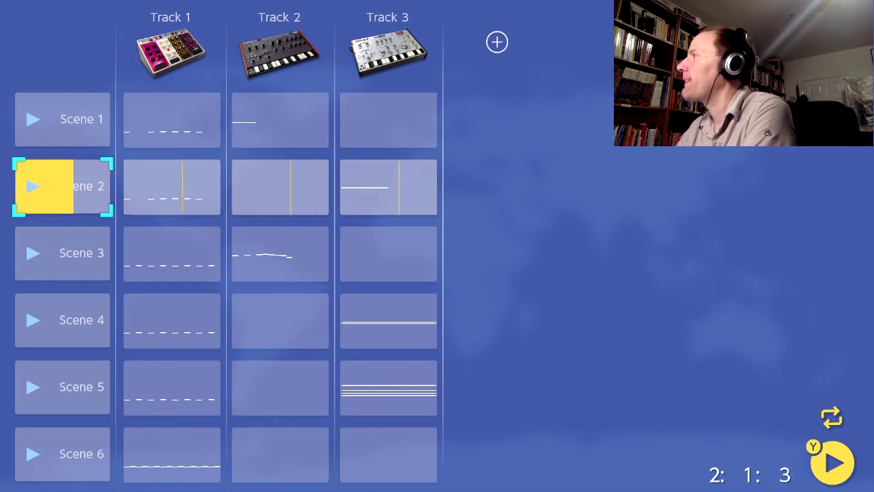
- Switch playback from Scene 2 straight to Scene 7
key(Up)
key(Up)
key(Up)
key(Up)
key(Return)
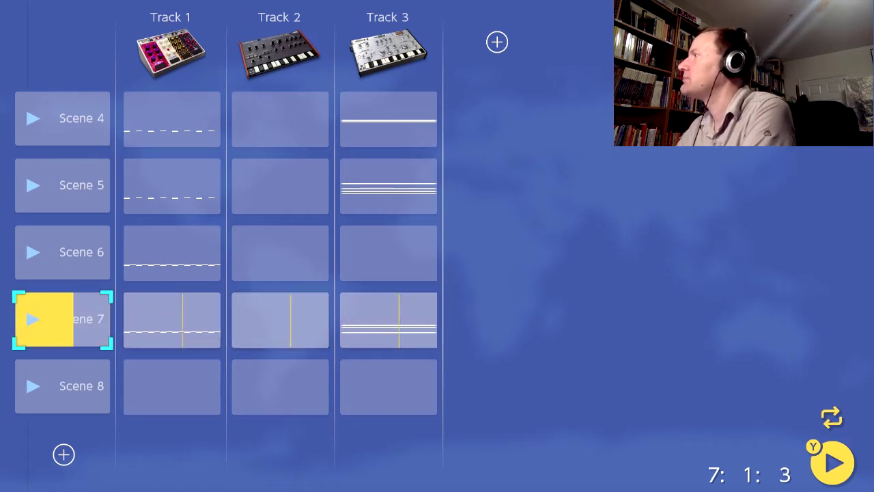
- Launch Scene 6 and continue playback with the empty Scene 8, skipping Scene 7
key(Up)
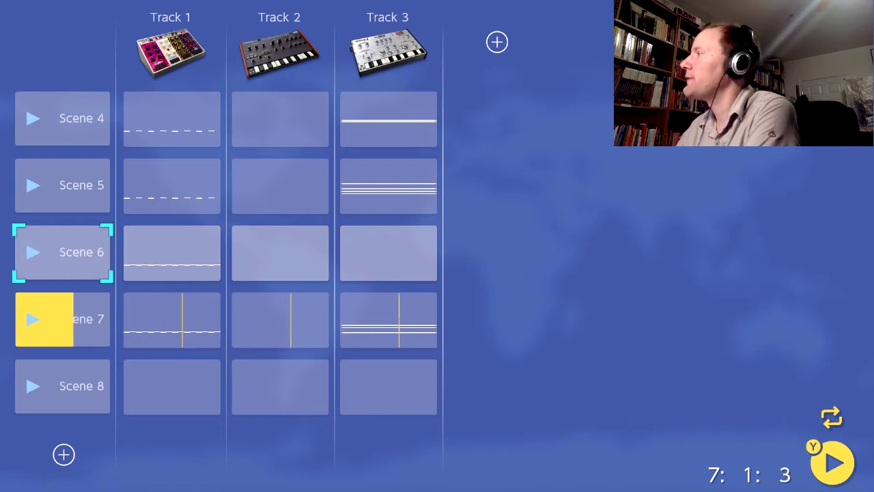
key(Return)
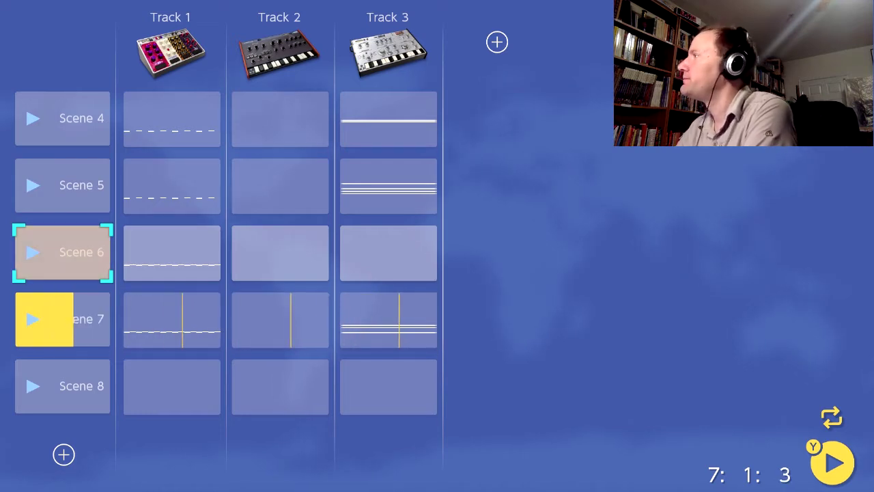
key(Down)
key(Down)
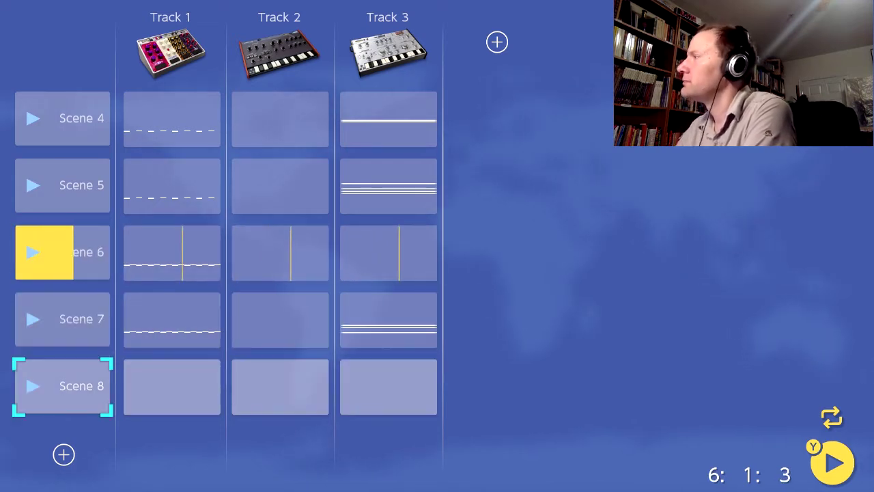
key(Return)
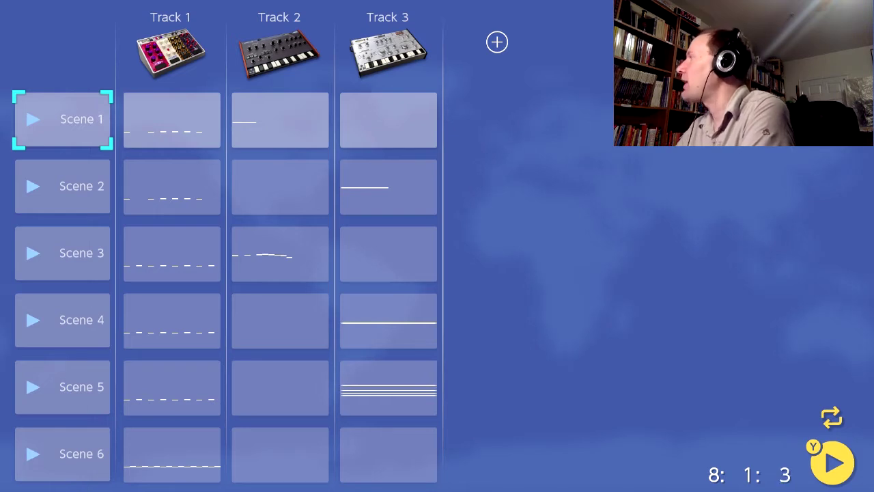
- Save the song over the existing "Dragon Related" data and confirm the overwrite
key(x)
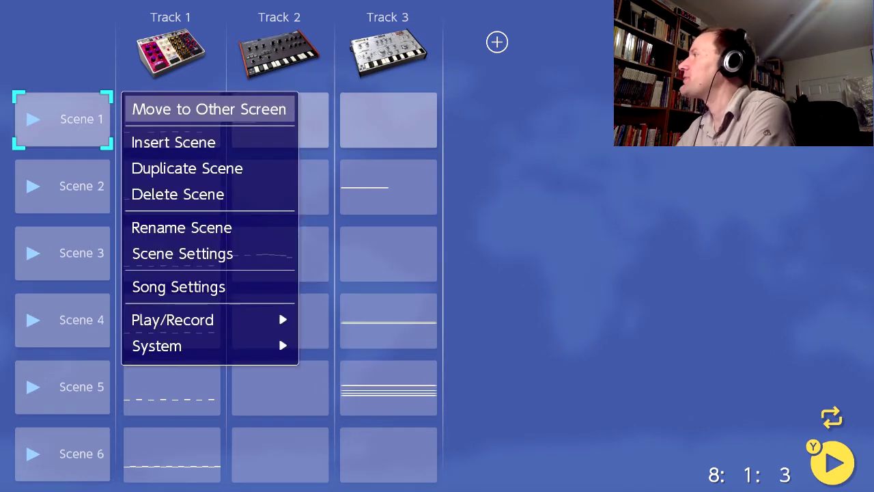
key(Down)
key(Down)
key(Down)
key(Down)
key(Down)
key(Down)
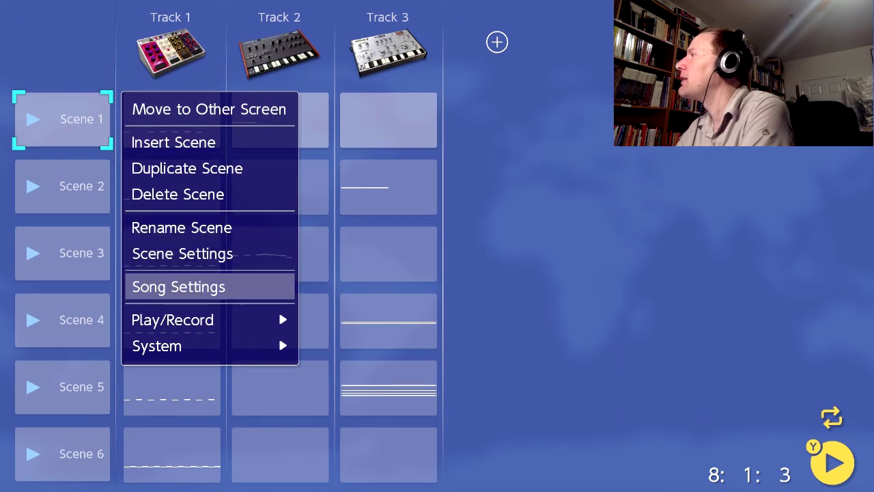
key(Down)
key(Down)
key(Right)
key(Return)
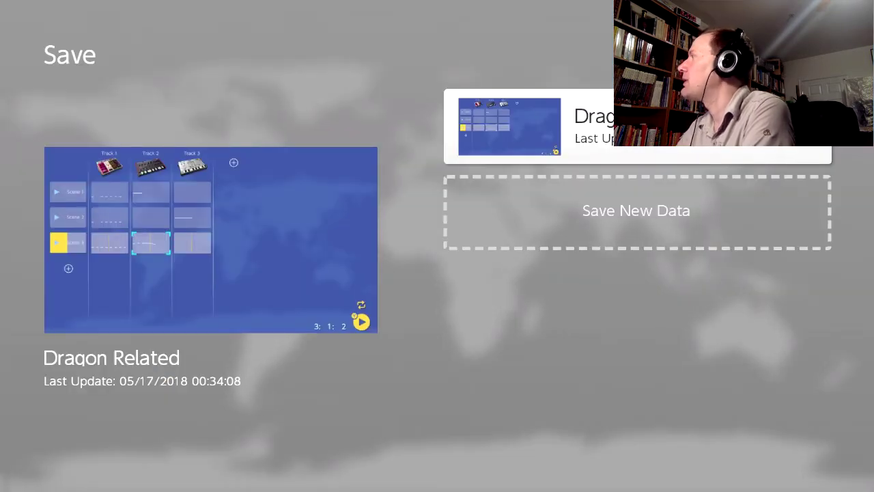
key(Down)
key(Up)
key(Return)
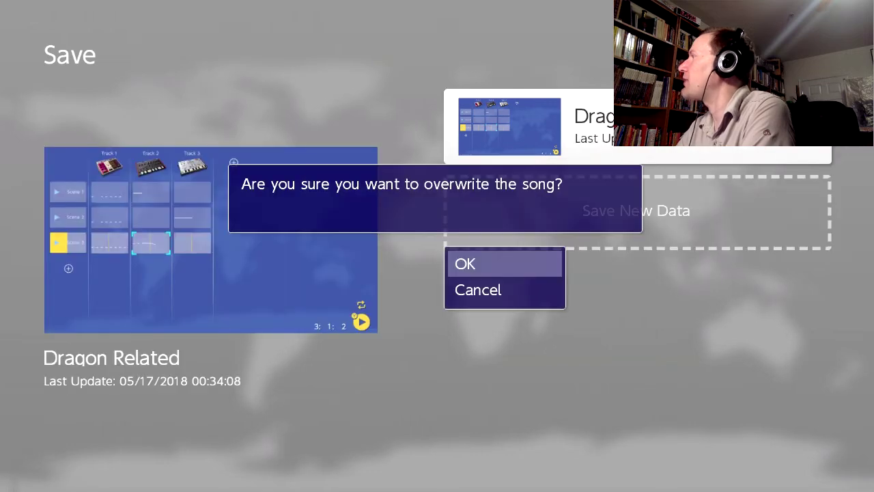
key(Return)
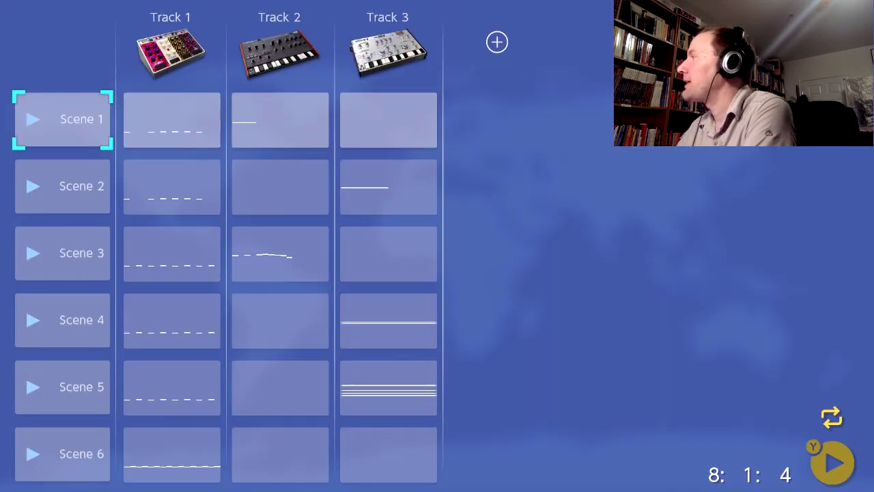
- Leave the song and return to the title screen
key(x)
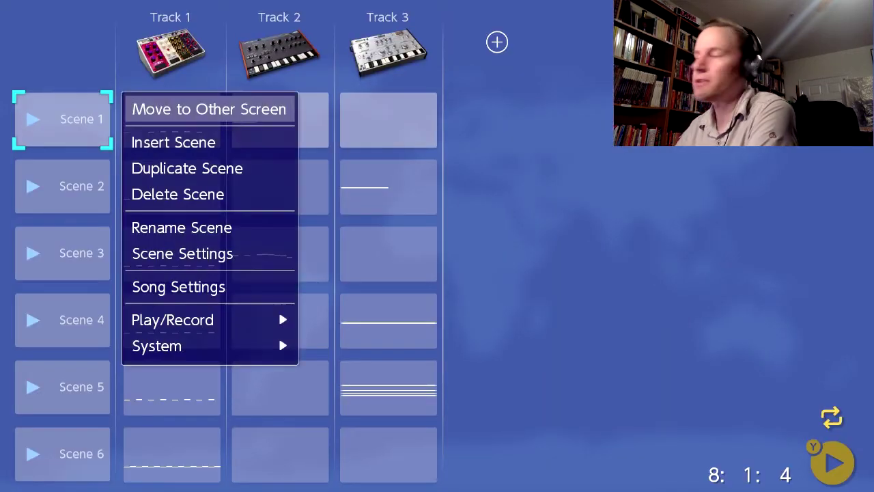
key(Down)
key(Up)
key(Up)
key(Return)
key(Up)
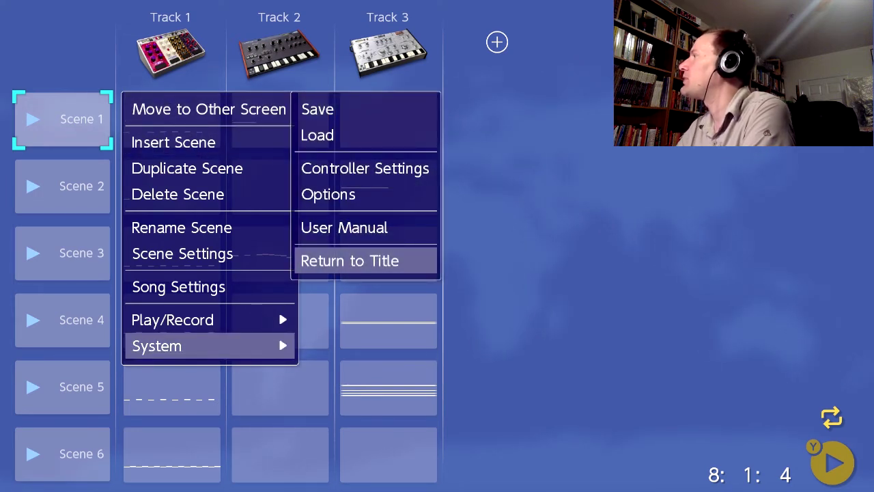
key(Return)
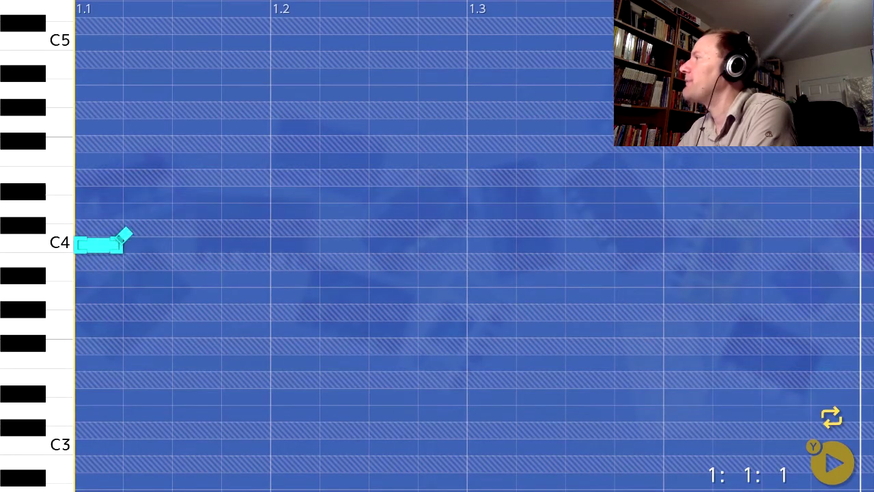
- Clear the C4 note at 1.1 in the new clip, start playback and place the note again
key(Return)
key(x)
key(Down)
key(Up)
key(Up)
key(Up)
key(Up)
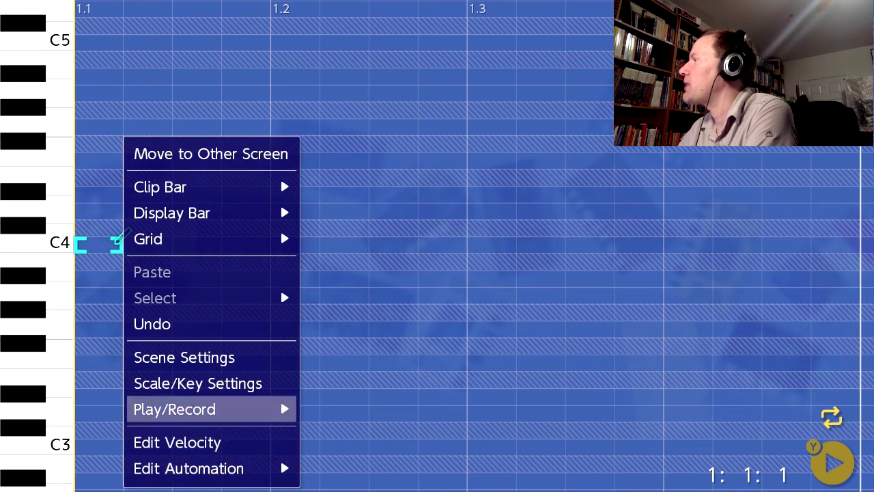
key(Right)
key(Right)
key(Return)
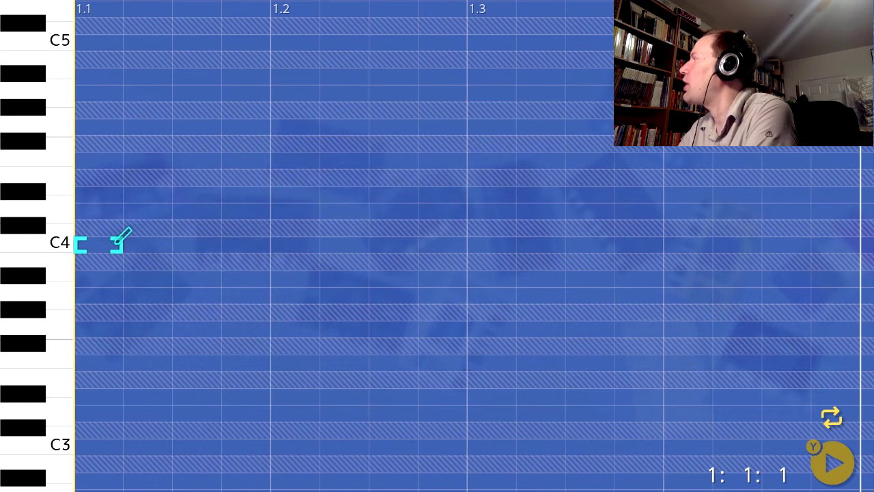
key(y)
key(a)
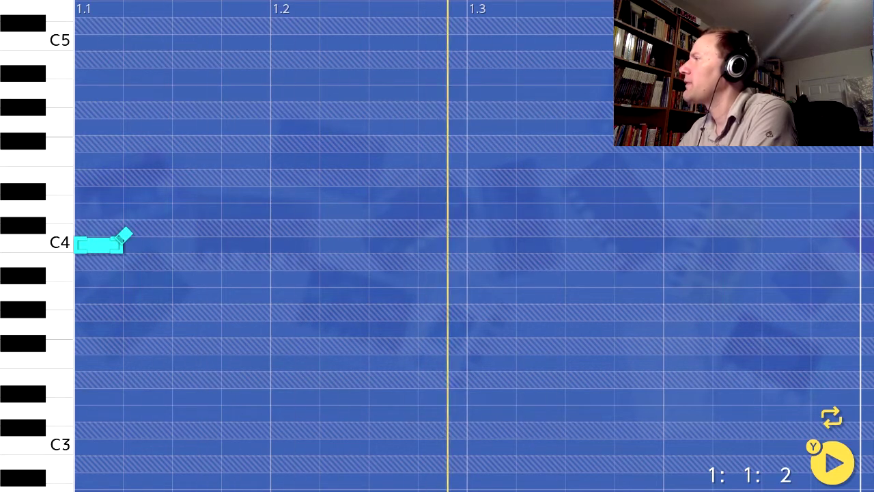
- Lengthen the C4 note at 1.1 so that it fills the whole bar
key(a)
key(Left)
key(Left)
key(Left)
key(Left)
key(Left)
key(Left)
key(Left)
key(Left)
key(Left)
key(Left)
key(Left)
key(Left)
key(Left)
key(Left)
key(Left)
key(Left)
key(a)
key(Right)
key(Right)
key(Right)
key(Right)
key(Right)
key(Right)
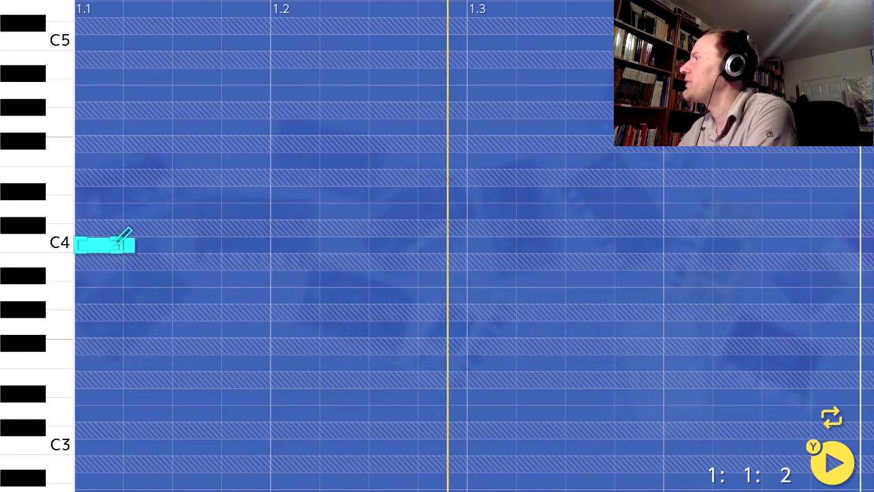
key(Right)
key(Right)
key(Right)
key(Left)
key(Left)
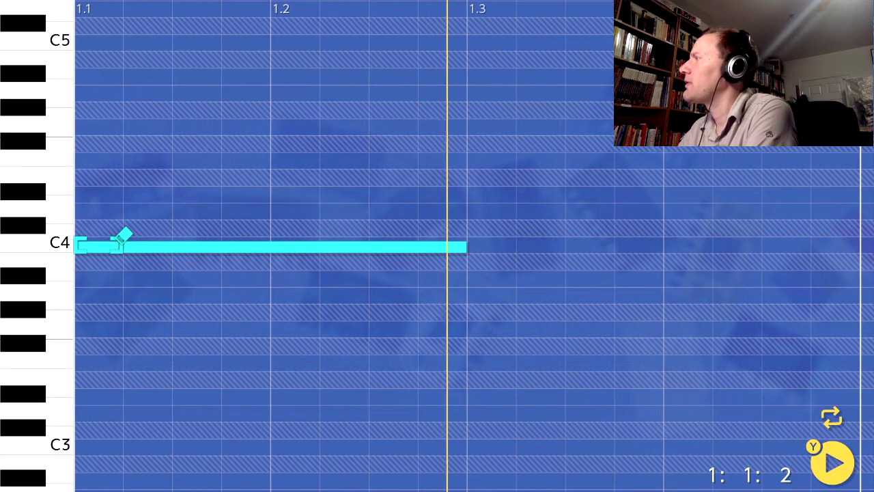
key(a)
drag(122, 239, 121, 238)
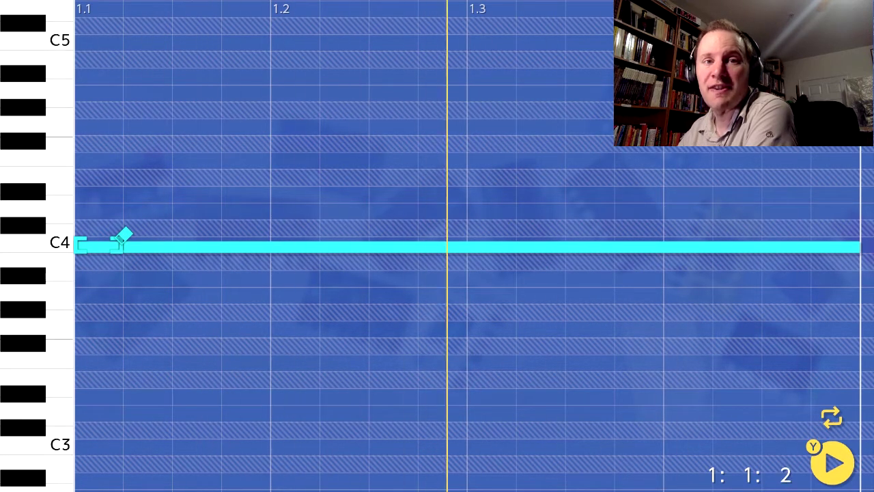
- Add a second note above C4 at the start of the clip and lengthen it across the whole bar
key(Up)
key(Up)
key(Up)
key(Up)
key(Up)
key(Up)
key(Up)
key(Up)
key(Up)
key(Up)
key(Up)
key(Up)
key(Return)
key(Right)
key(Right)
key(Right)
key(Right)
key(Right)
key(Right)
key(Right)
key(Right)
key(Right)
key(Right)
key(Right)
key(Right)
key(Right)
key(Right)
key(Right)
key(Right)
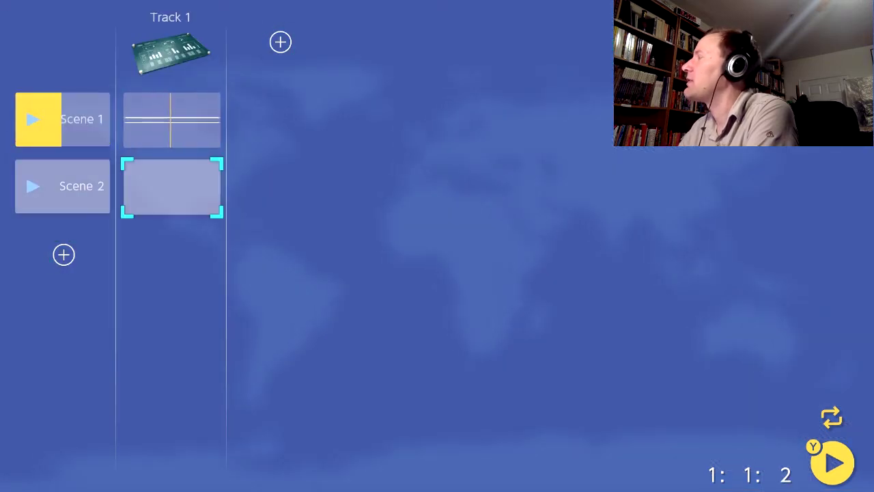
- In the empty Scene 2 clip of Track 1, place a C3 note at 1.1 and lengthen it across the whole bar
key(a)
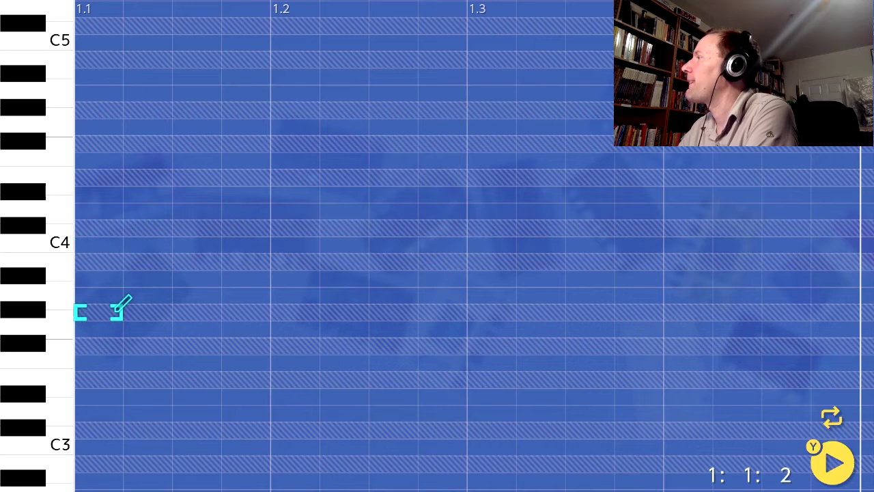
key(Down)
key(Down)
key(Down)
key(Down)
key(Down)
key(Down)
key(Down)
key(Down)
key(Down)
key(Down)
key(Down)
key(Right)
key(Right)
key(Right)
key(Right)
key(Right)
key(Right)
key(Right)
key(Right)
key(Right)
key(Right)
key(Right)
key(Right)
key(Right)
key(Right)
key(Right)
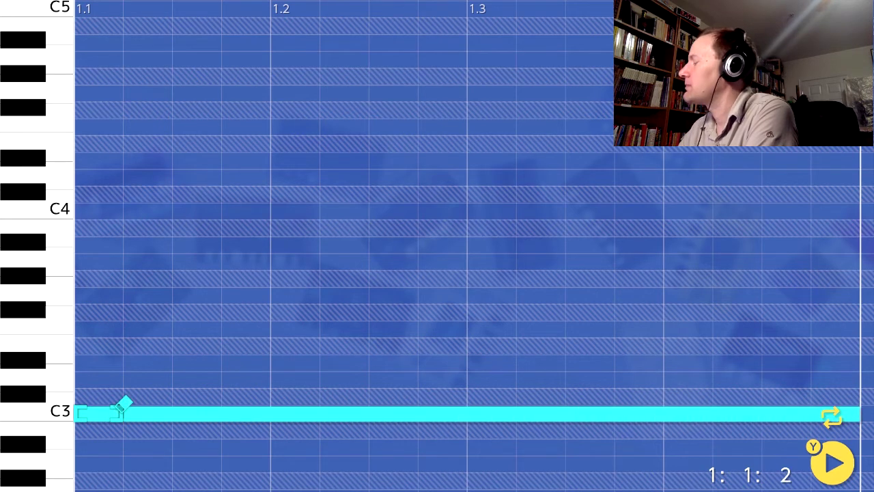
- Return to the scene overview and audition Scene 2
key(b)
key(Left)
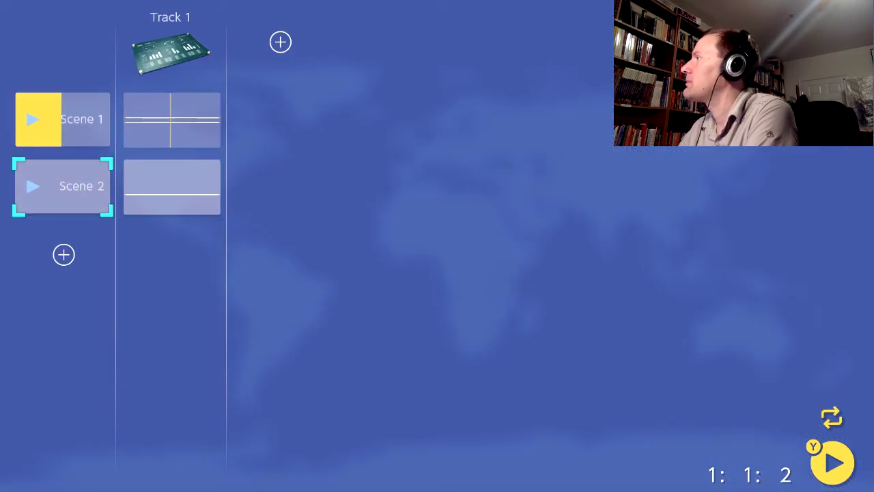
key(Right)
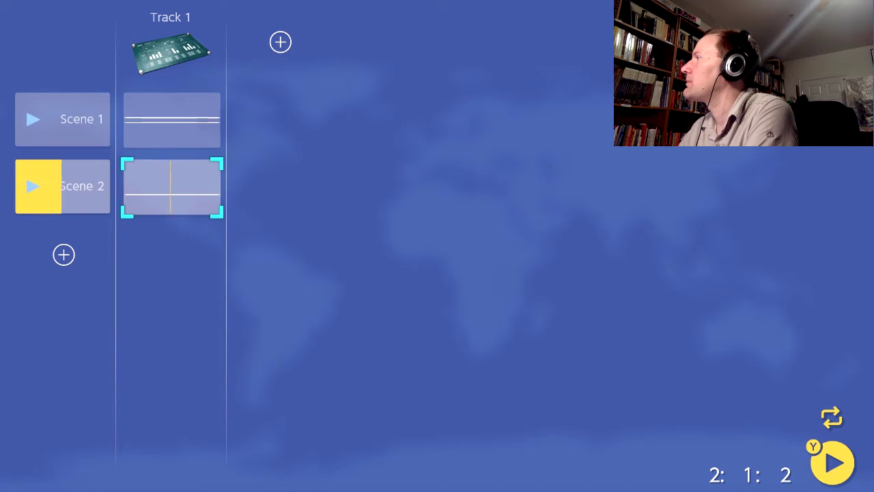
- Reopen the Scene 2 clip and place a C2 note at 1.1, one octave below the existing C3 note
key(a)
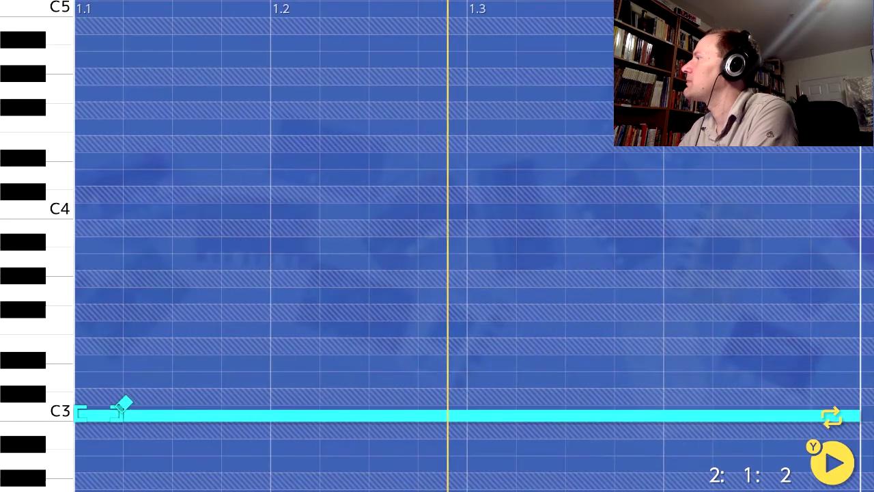
key(Up)
key(Up)
key(Up)
key(Up)
key(Up)
key(Up)
key(Up)
key(Up)
key(Up)
key(Up)
key(Up)
key(Up)
key(Up)
key(Up)
key(Up)
key(Down)
key(Down)
key(Down)
key(Down)
key(Down)
key(Down)
key(Down)
key(Down)
key(Down)
key(Down)
key(Down)
key(Down)
key(Down)
key(Down)
key(Down)
key(Down)
key(Down)
key(Down)
key(Down)
key(Down)
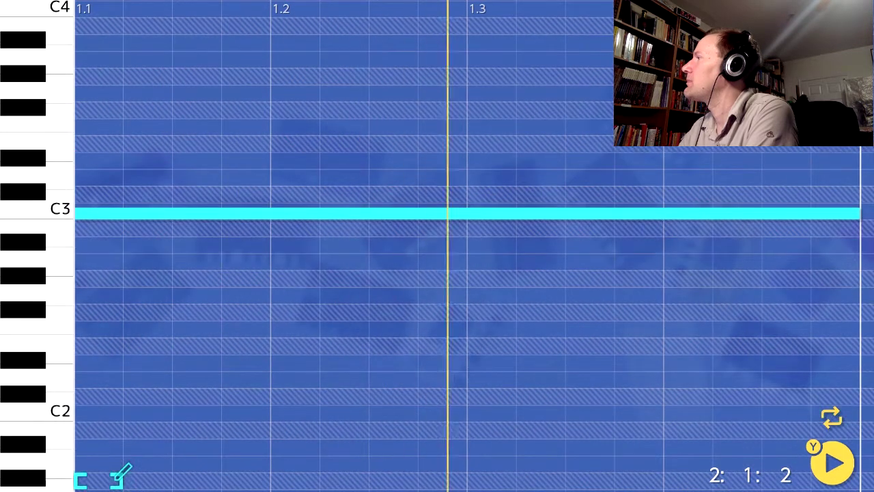
key(Up)
key(Up)
key(Up)
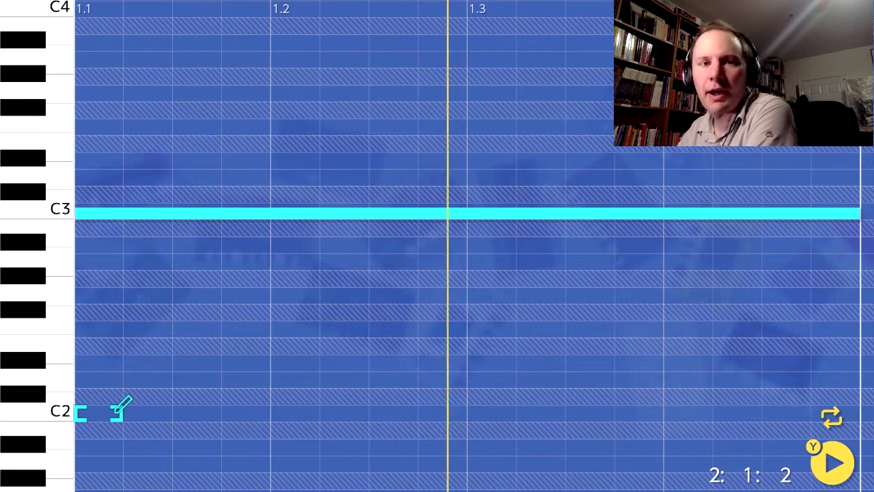
key(a)
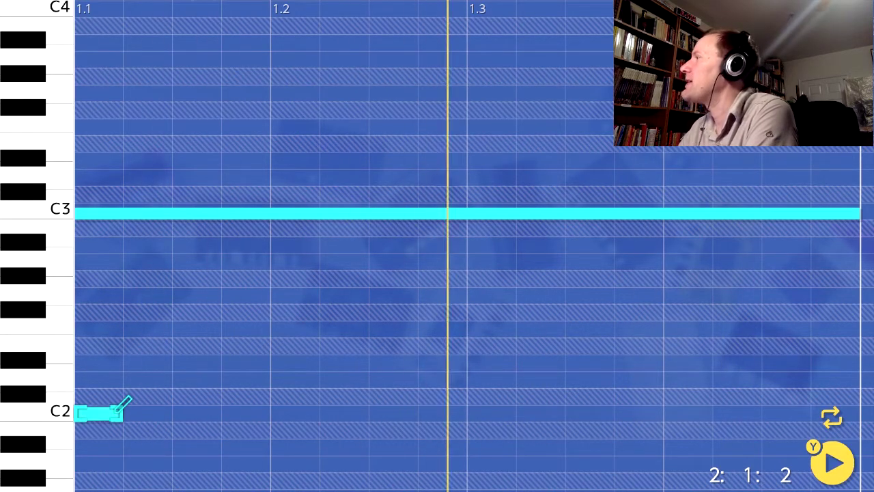
- Extend the C2 note in the Scene 2 clip of Track 1 to the full bar and leave the clip
key(Right)
key(Right)
key(Right)
key(Right)
key(Right)
key(Right)
key(Right)
key(Right)
key(Right)
key(Right)
key(Right)
key(Right)
key(Right)
key(Right)
key(Right)
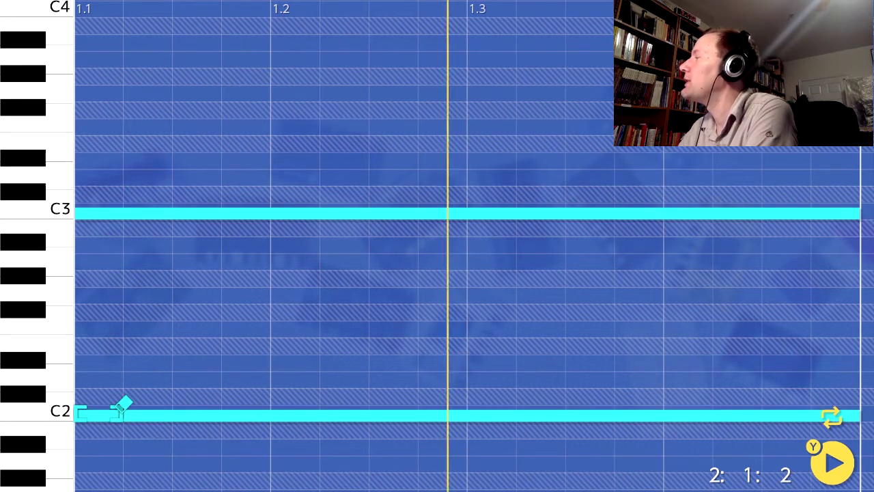
key(b)
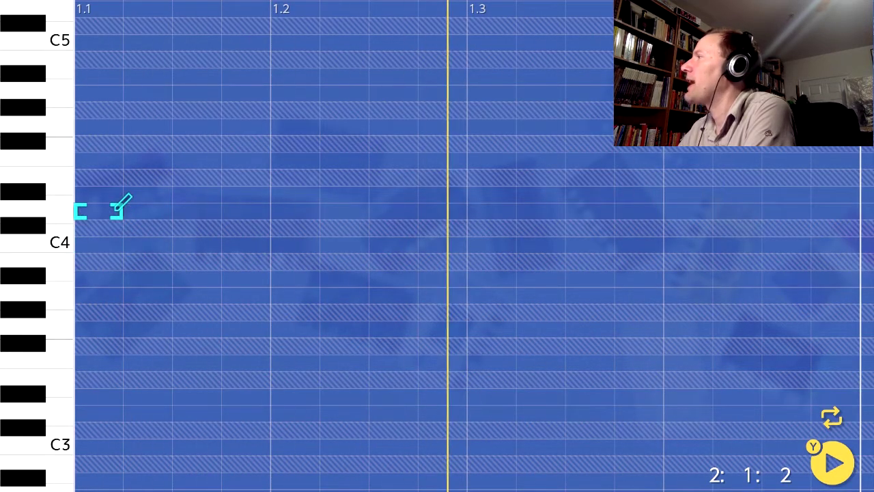
- Add a short C3 note at 1.1 in the Scene 2 clip of Track 2
key(Return)
key(Return)
key(Up)
key(Up)
key(Up)
key(Up)
key(Up)
key(Up)
key(Up)
key(Up)
key(Up)
key(Up)
key(Down)
key(Down)
key(Return)
key(Return)
key(Down)
key(Down)
key(Down)
key(Down)
key(Down)
key(Down)
key(Down)
key(Down)
key(Down)
key(Down)
key(Down)
key(Down)
key(Down)
key(Down)
key(Down)
key(Down)
key(Down)
key(Down)
key(Down)
key(Down)
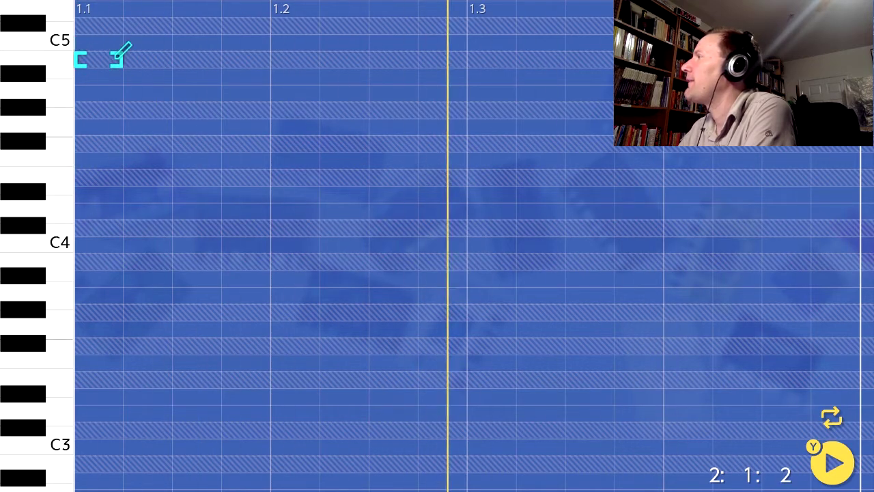
key(Up)
key(Up)
key(Up)
key(Up)
key(Return)
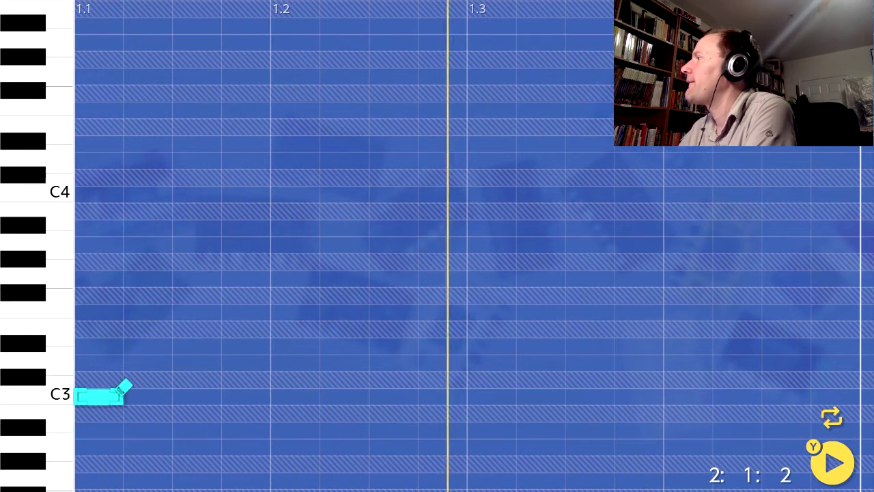
- Try lengthening the C3 note to one beat, delete it, and leave the clip
key(Right)
key(Right)
key(Right)
key(Right)
key(Right)
key(Right)
key(Right)
key(Right)
key(Right)
key(Right)
key(Right)
key(Left)
key(Left)
key(Left)
key(Left)
key(Left)
key(Left)
key(Left)
key(Left)
key(Left)
key(Left)
key(Left)
key(Right)
key(Right)
key(Right)
key(Right)
key(Right)
key(Right)
key(Left)
key(Left)
key(Left)
key(Left)
key(Left)
key(Left)
key(shift+Right)
key(shift+Right)
key(shift+Right)
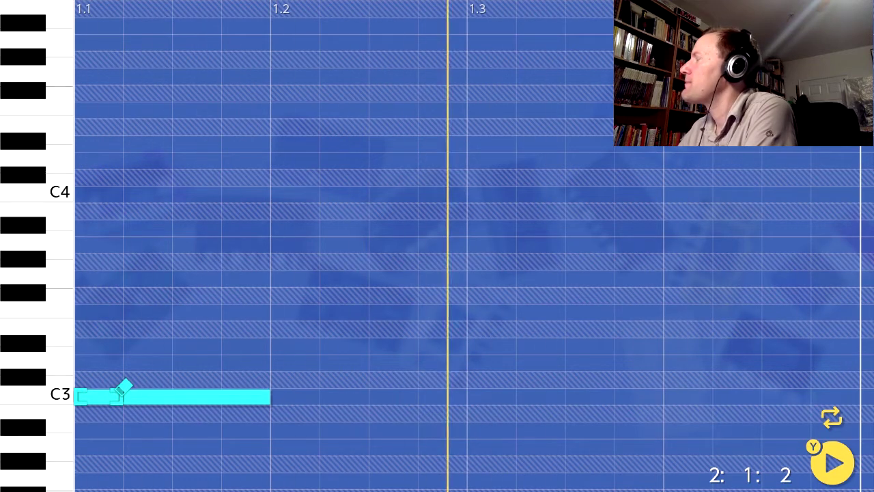
key(a)
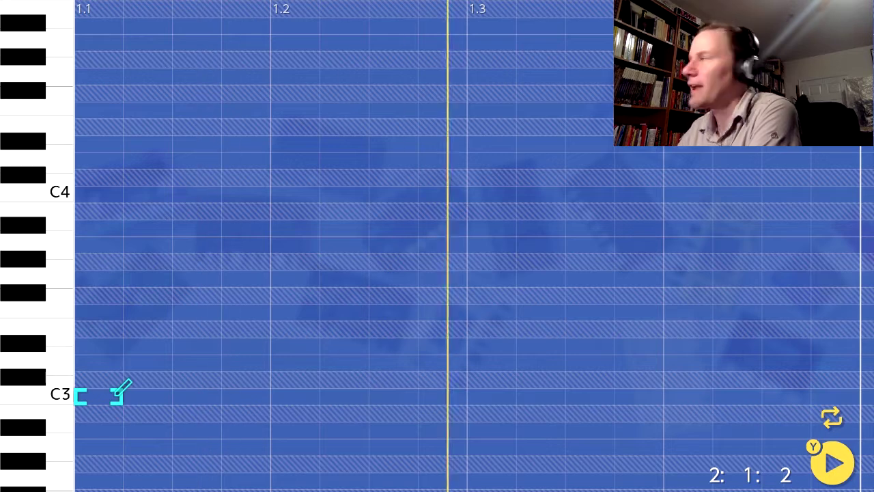
key(b)
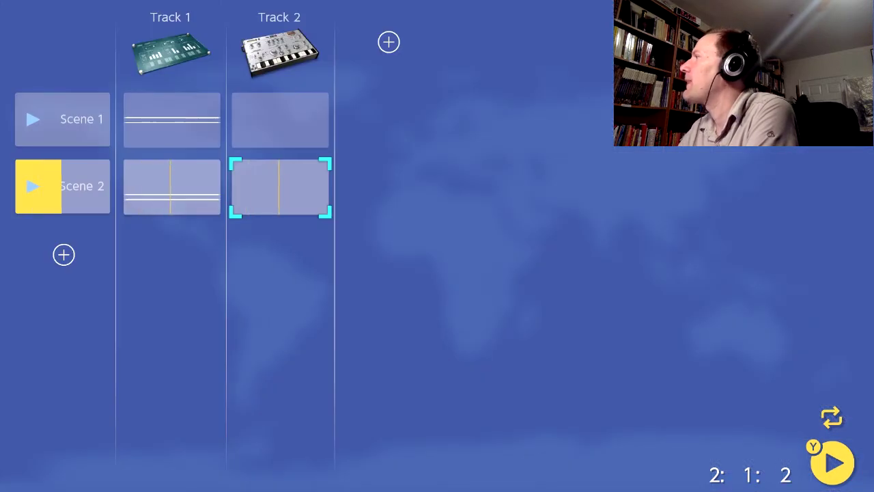
key(x)
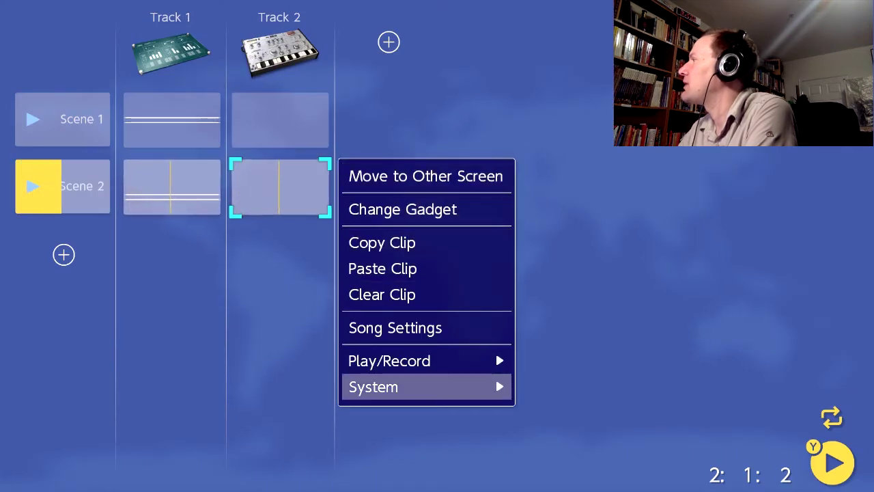
key(Up)
key(Up)
key(b)
- Open the Chicago gadget on Track 2 to check its sound program
key(Up)
key(Up)
key(Return)
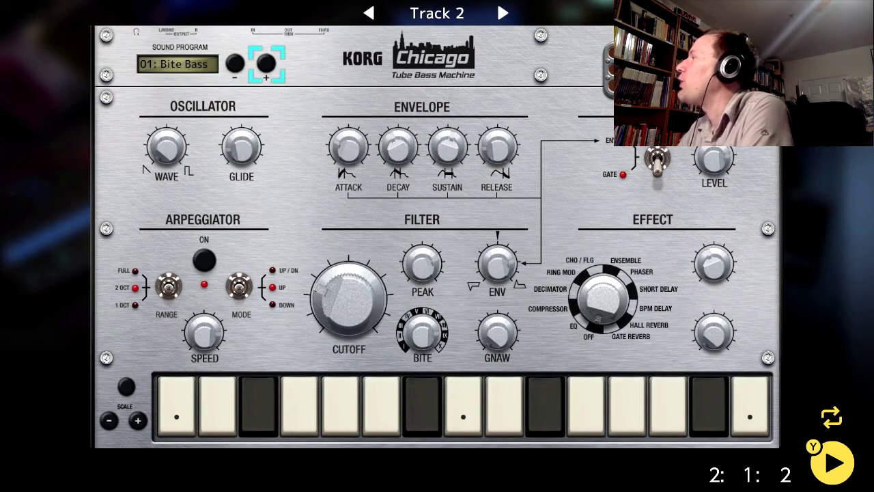
- Draw a one-beat C3 note from 1.1 to 1.2 in the Scene 2 clip of Track 2
key(Escape)
key(Down)
key(Down)
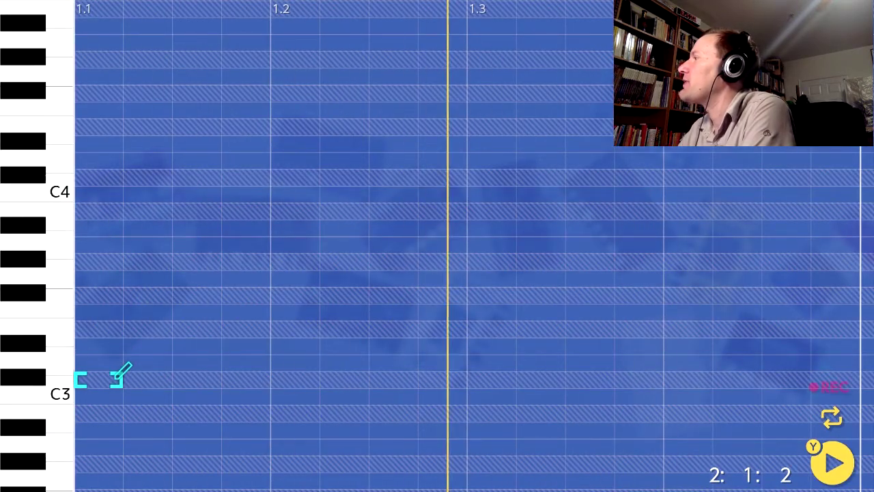
drag(116, 394, 270, 395)
- Step through the Chicago sound programs on Track 2 to 05: Alkaline B and return to the track overview
key(Escape)
key(Up)
key(Up)
key(Return)
key(Return)
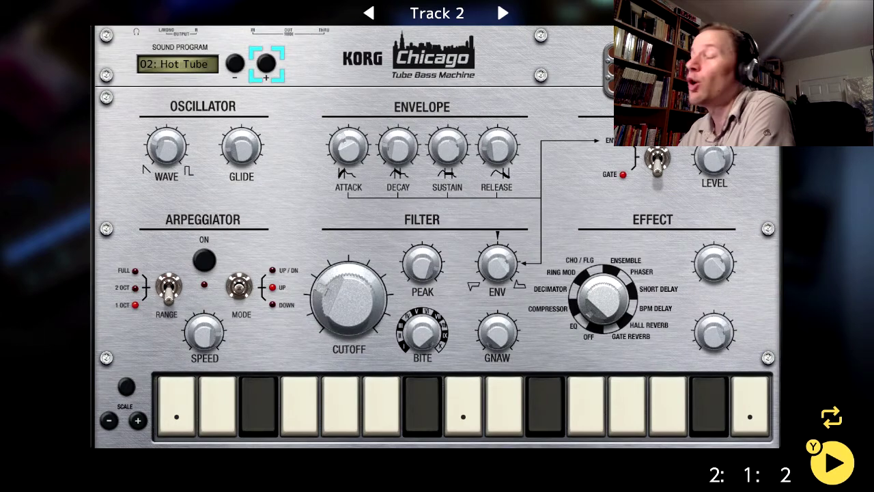
key(Return)
key(Return)
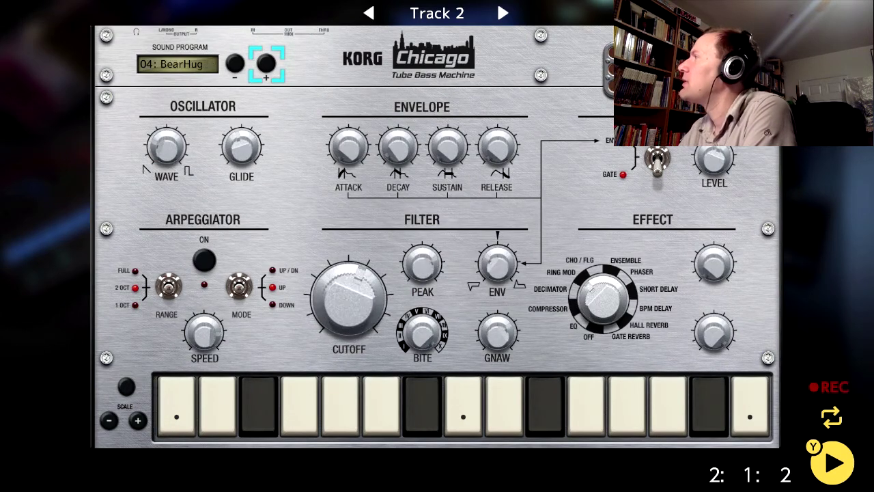
key(Return)
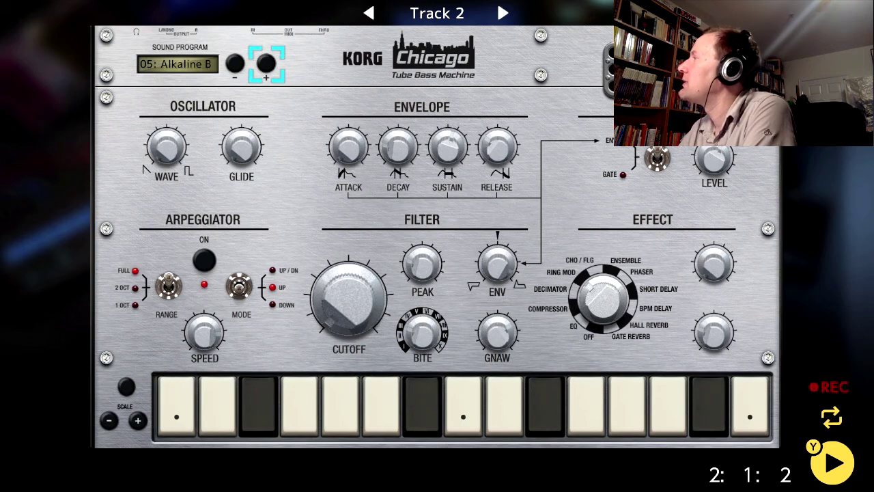
key(Escape)
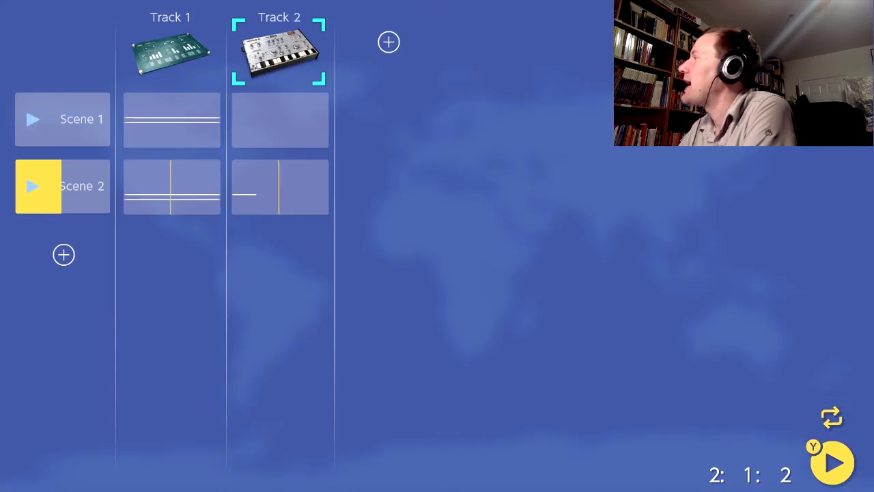
- Open the Scene 2 clip of Track 2 for note editing
key(Down)
key(Down)
key(Return)
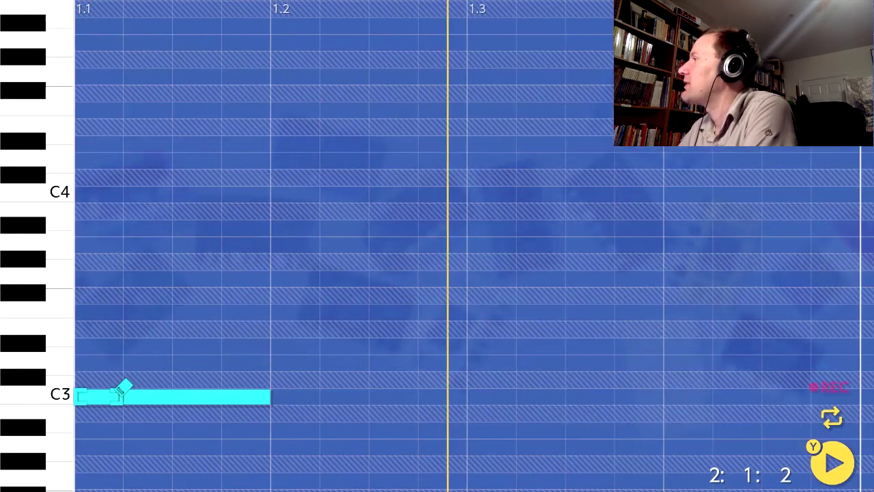
- Redraw the C3 note two beats long, from 1.1 to 1.3
key(Return)
key(Return)
key(Right)
key(Right)
key(Right)
key(Right)
key(Right)
key(Right)
key(Right)
key(Right)
key(Left)
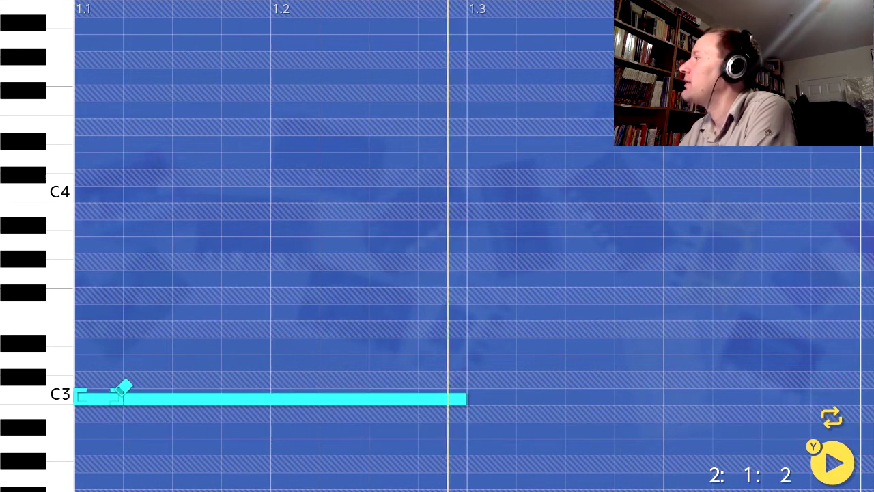
- Try shorter lengths for the C3 note, first two and then three sixteenths
key(Return)
key(Return)
key(Right)
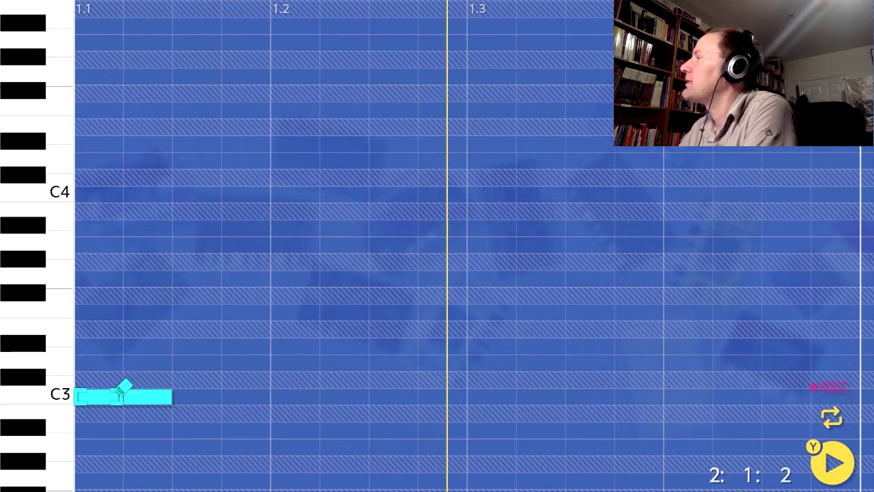
key(Return)
key(Return)
key(Right)
key(Left)
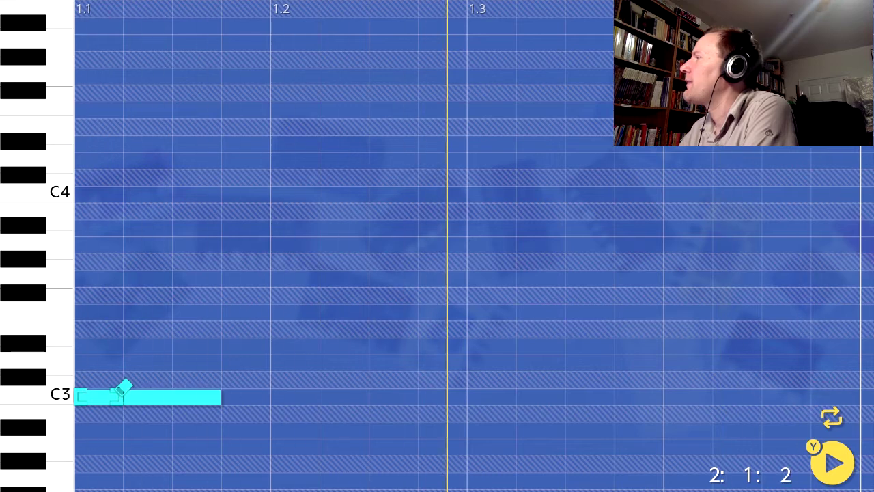
- Redraw the C3 note one beat long, ending at 1.2
key(Return)
key(Return)
key(Right)
key(Right)
key(Right)
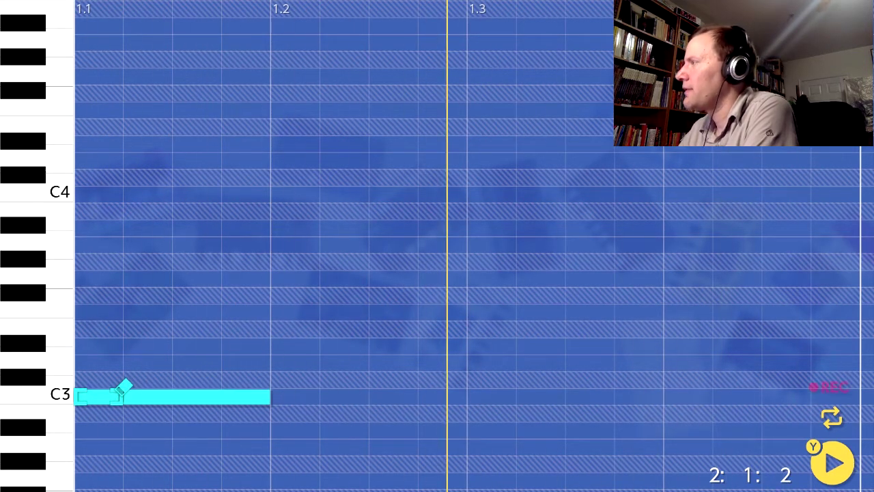
- Redraw the C3 note so it ends about a quarter of a sixteenth past 1.2
key(Return)
key(Return)
key(Right)
key(Right)
key(Right)
key(Right)
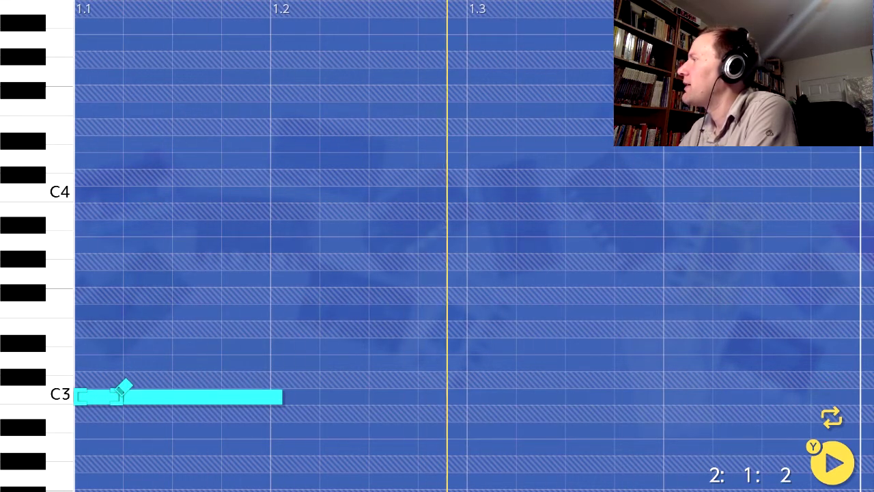
- Redraw the C3 note from 1.1 with a length of about four and a half sixteenths
key(Return)
key(Return)
key(Right)
key(Right)
key(Right)
key(Right)
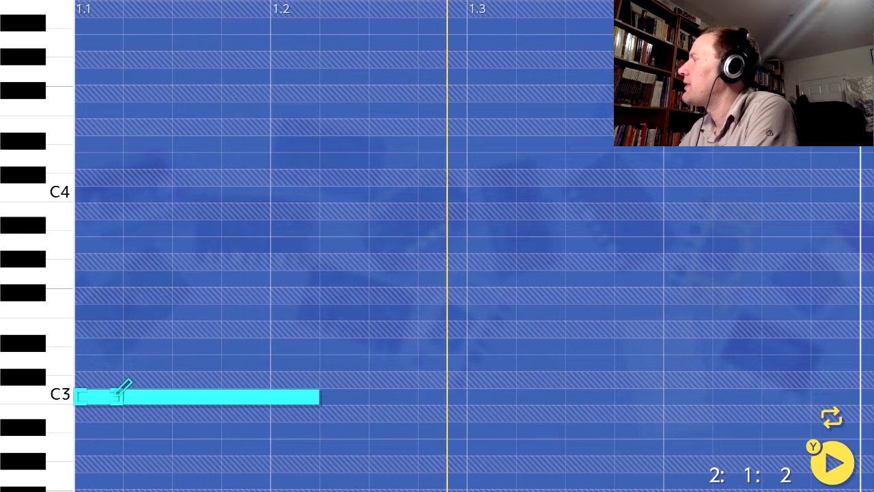
key(Left)
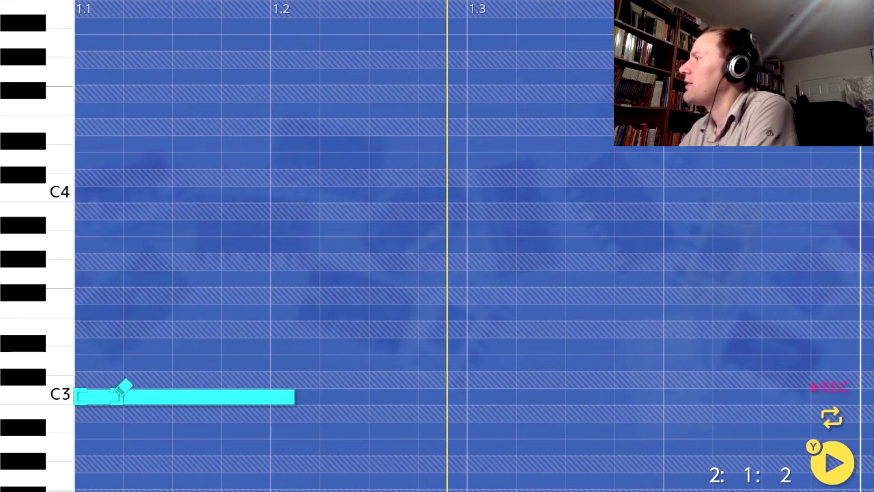
- Redraw the C3 note from 1.1 with a length of five sixteenths
key(Return)
key(Return)
key(Right)
key(Right)
key(Right)
key(Right)
key(Left)
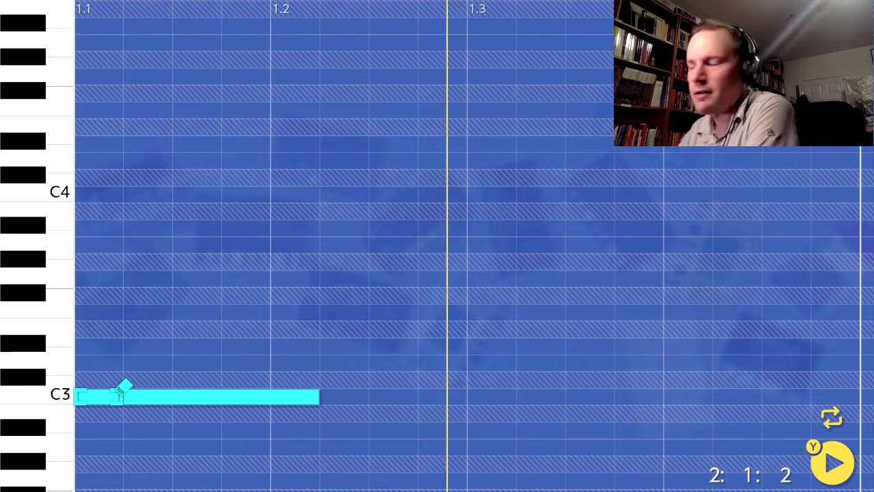
- Lengthen the C3 note to six sixteenths by erasing it and redrawing it from 1.1
key(Return)
key(Return)
key(Right)
key(Right)
key(Right)
key(Right)
key(Right)
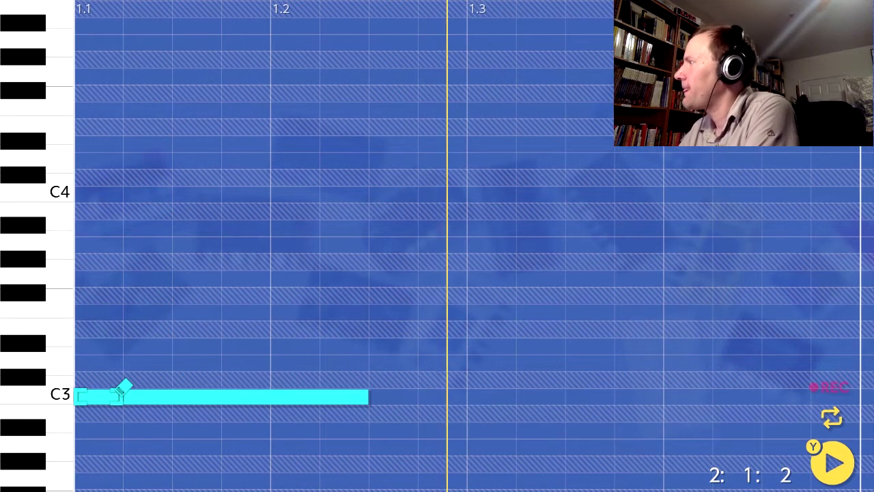
- Redraw the C3 note two beats long so it ends at 1.3
key(Return)
key(Return)
key(Right)
key(Right)
key(Right)
key(Right)
key(Right)
key(Right)
key(Right)
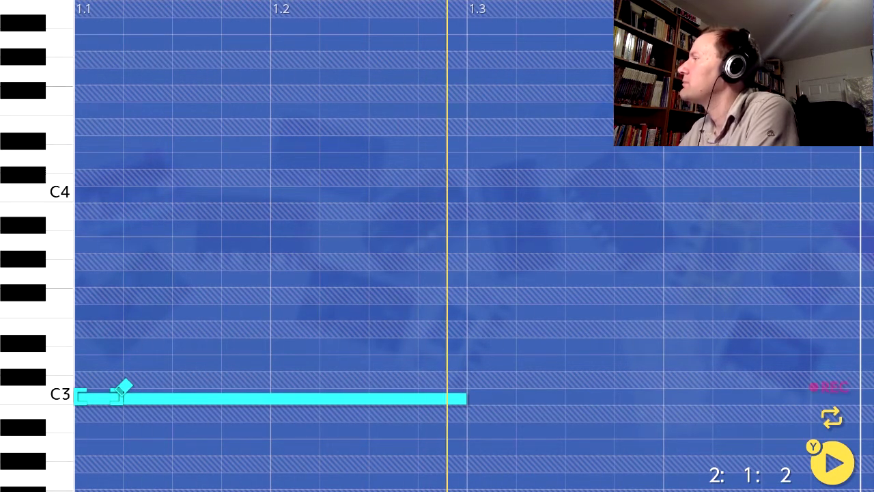
- Replace the C3 note with one of six sixteenths from 1.1 and return to the scene overview
click(118, 396)
mouse_move(117, 396)
mouse_down()
mouse_move(393, 398)
mouse_move(369, 397)
mouse_up()
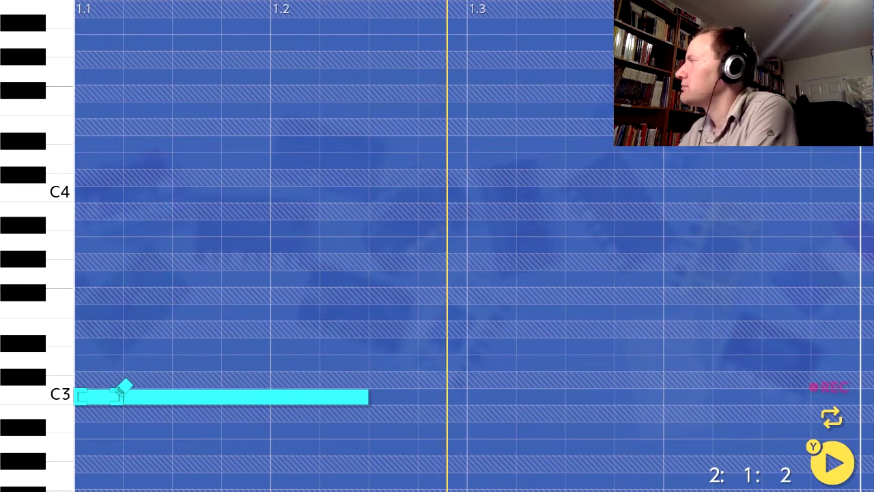
key(Escape)
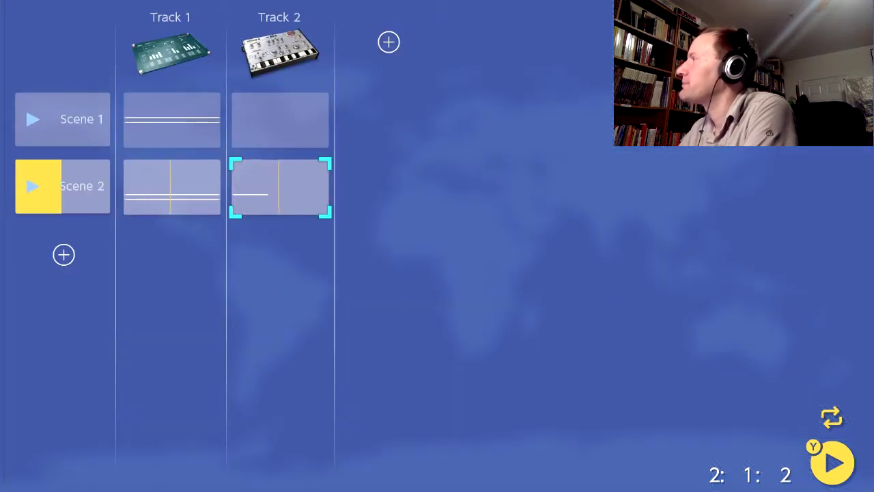
- Add a third scene below Scene 2
key(Left)
key(Left)
key(Down)
key(Return)
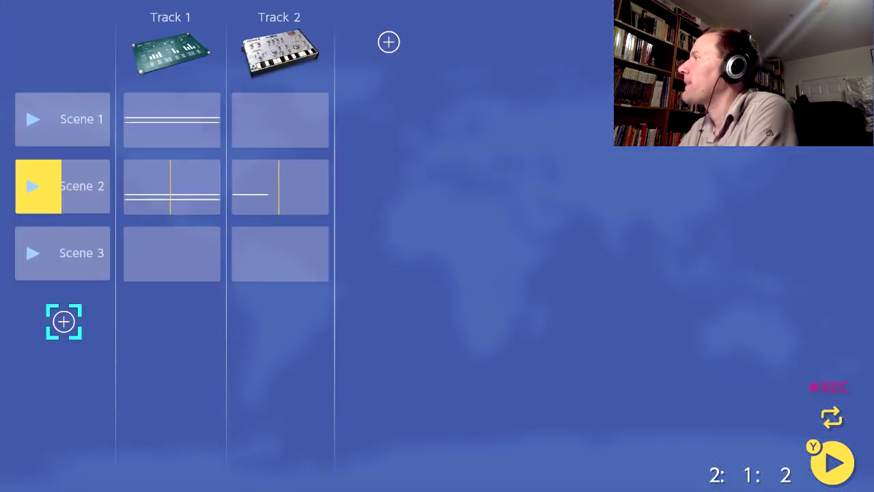
key(Up)
key(Right)
key(Return)
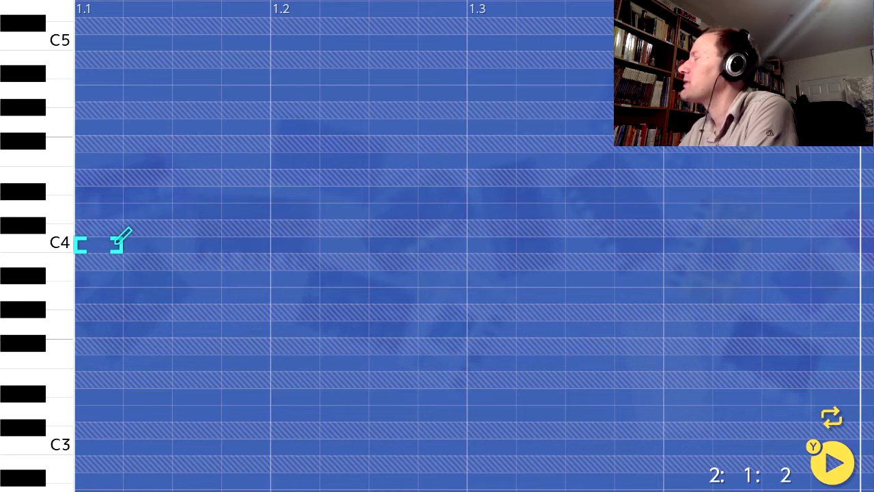
key(Escape)
- Play Scene 1 and Scene 2 in turn to compare how they sound
key(Left)
key(Up)
key(Up)
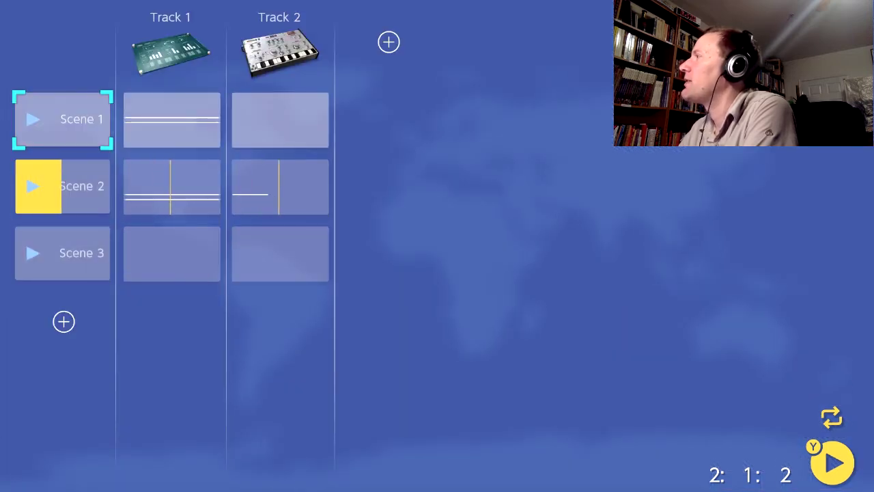
key(Return)
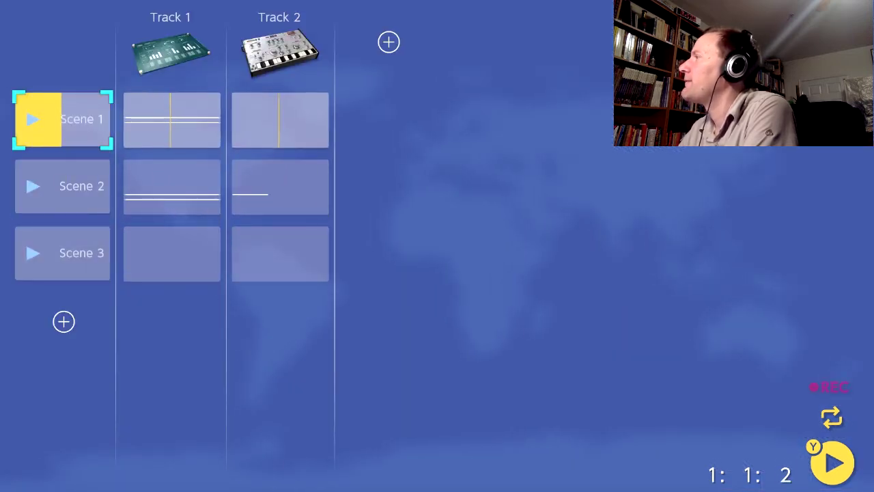
key(Down)
key(Down)
key(Up)
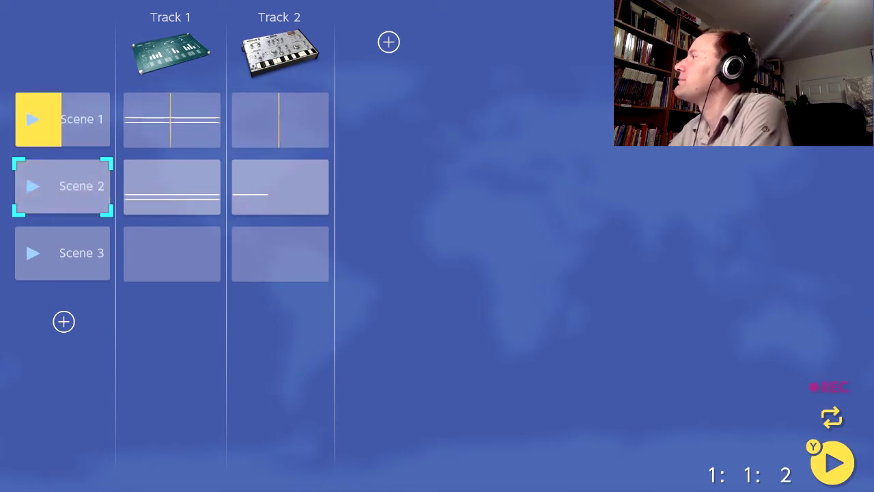
key(r)
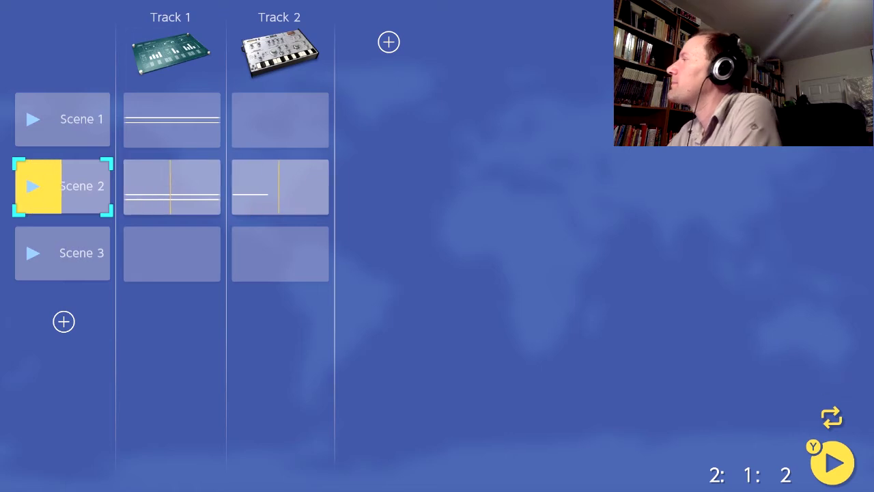
key(Down)
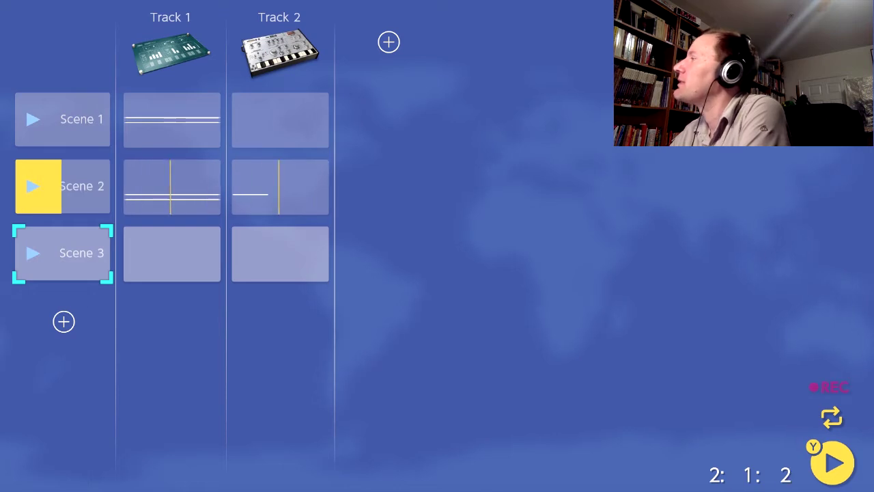
- Copy Scene 2's Track 1 clip and paste it into Scene 3's Track 1 slot
key(Up)
key(Right)
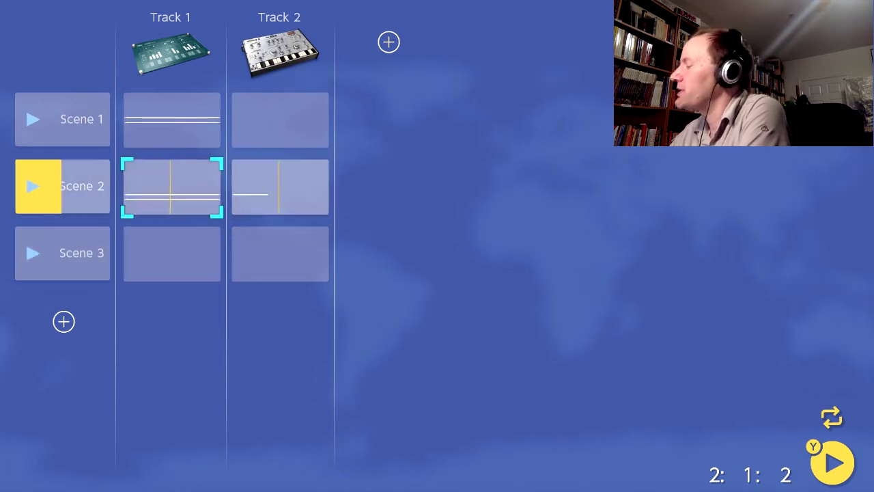
key(x)
key(Down)
key(Down)
key(Return)
key(Down)
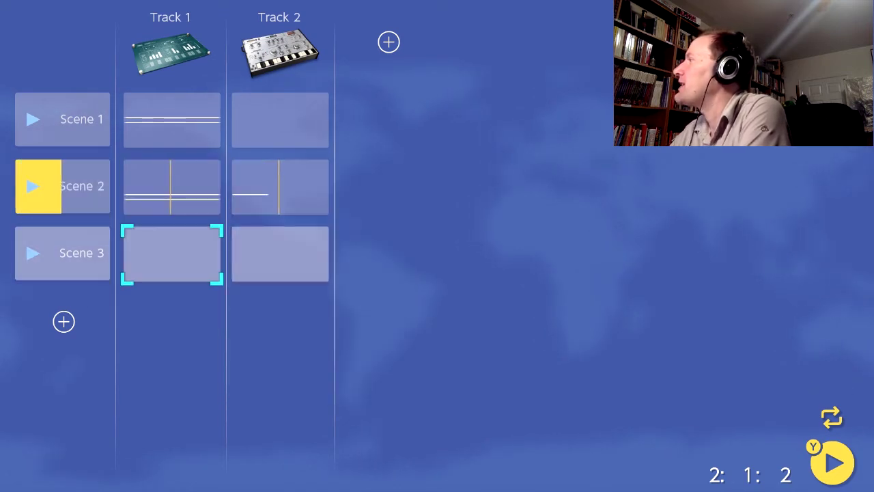
key(Return)
key(Escape)
key(x)
key(Down)
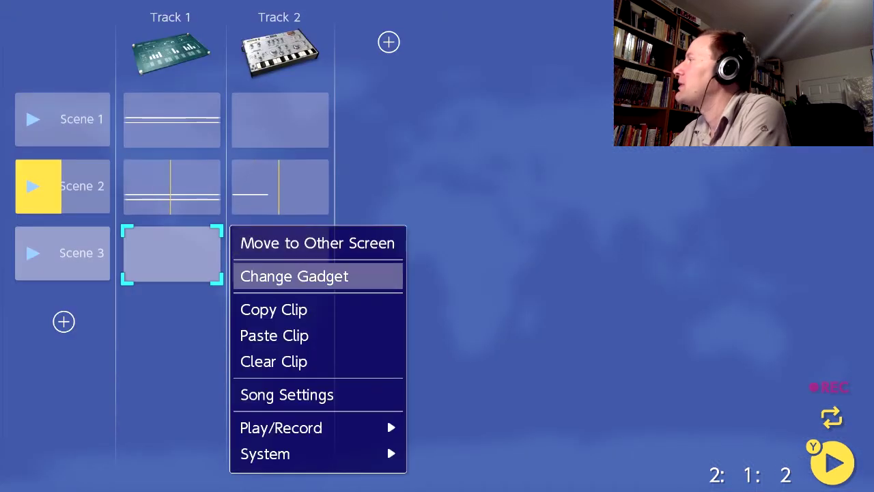
key(Down)
key(Down)
key(Return)
- Draw a C5 note one beat long from 1.1 in Scene 3's Track 2 clip
key(Right)
key(Return)
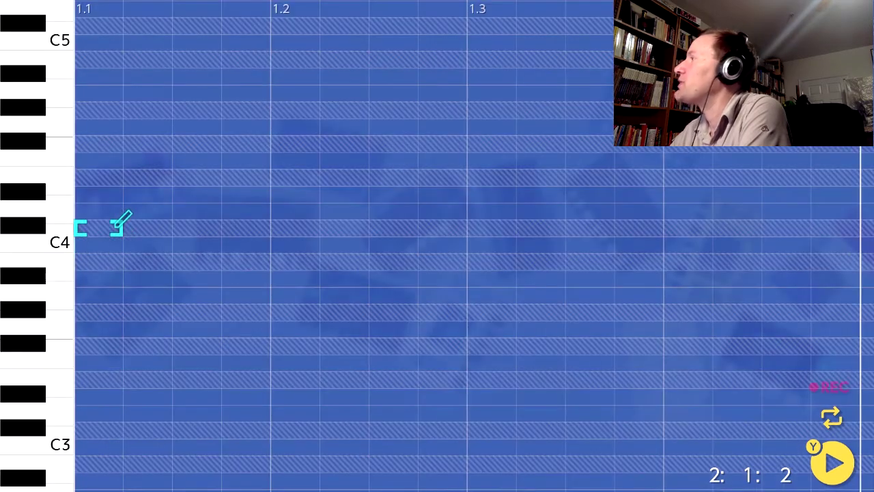
key(Up)
key(Up)
key(Up)
key(Up)
key(Down)
key(Down)
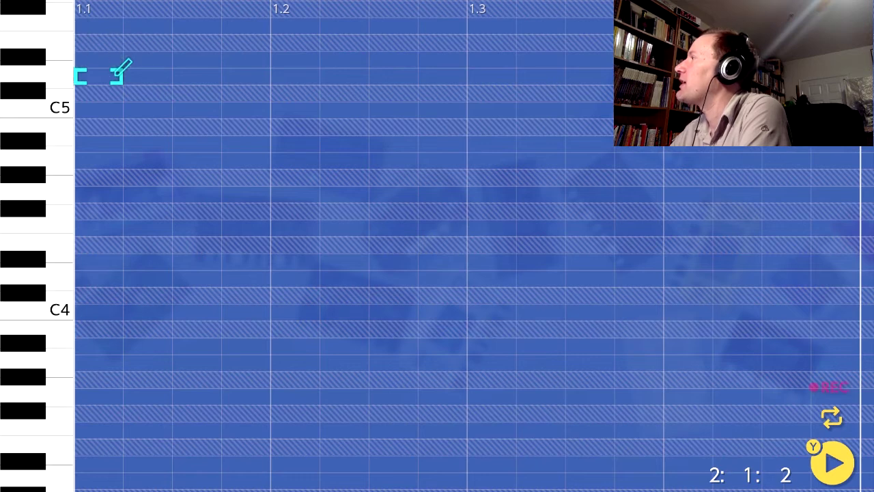
key(shift+Right)
key(shift+Right)
key(shift+Right)
key(shift+Right)
key(shift+Right)
key(shift+Right)
key(shift+Right)
key(shift+Right)
key(shift+Right)
key(shift+Right)
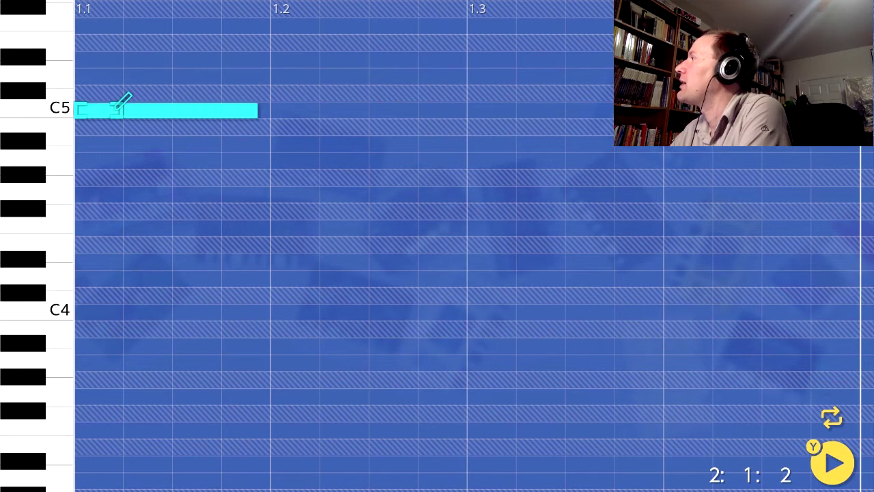
- Return to the scene overview and play Scene 3
key(Escape)
key(Left)
key(Left)
key(Return)
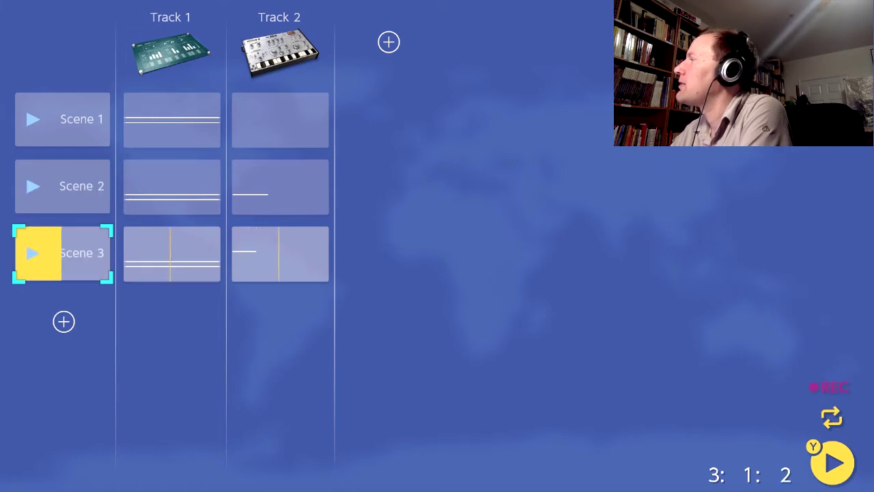
- Redraw the C5 note in Scene 3's Track 2 clip so it spans the whole bar
key(Right)
key(Right)
key(Right)
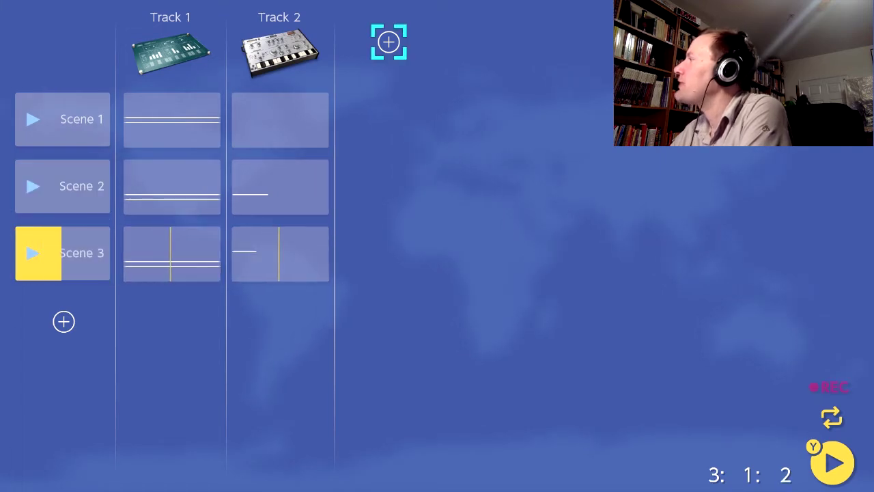
key(Left)
key(Return)
key(Return)
key(Return)
key(Right)
key(Down)
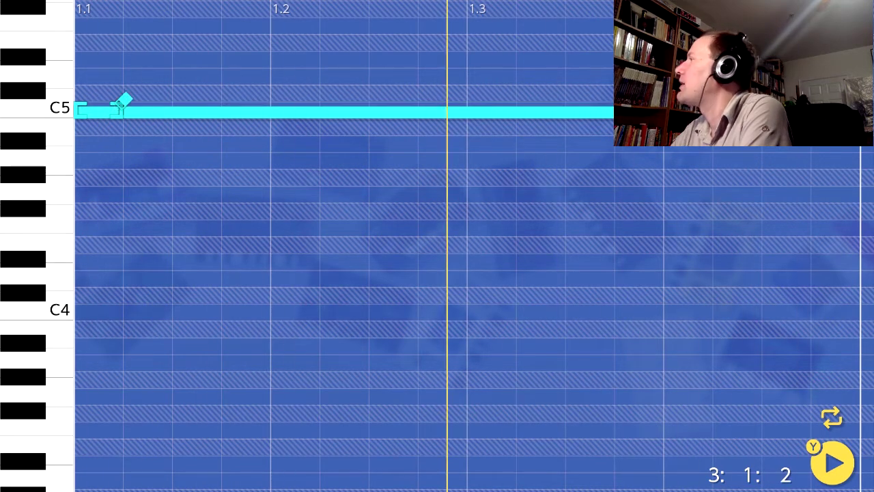
key(Escape)
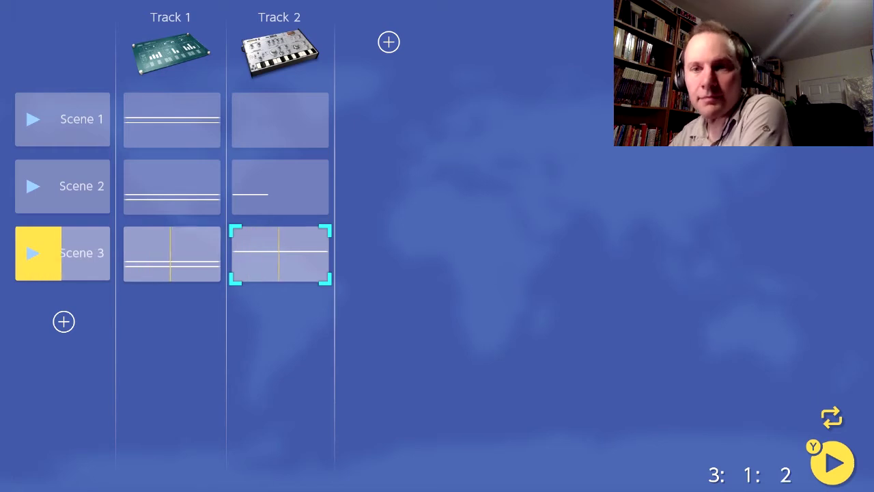
- Go back to Scene 2 and play it
key(Left)
key(Left)
key(Up)
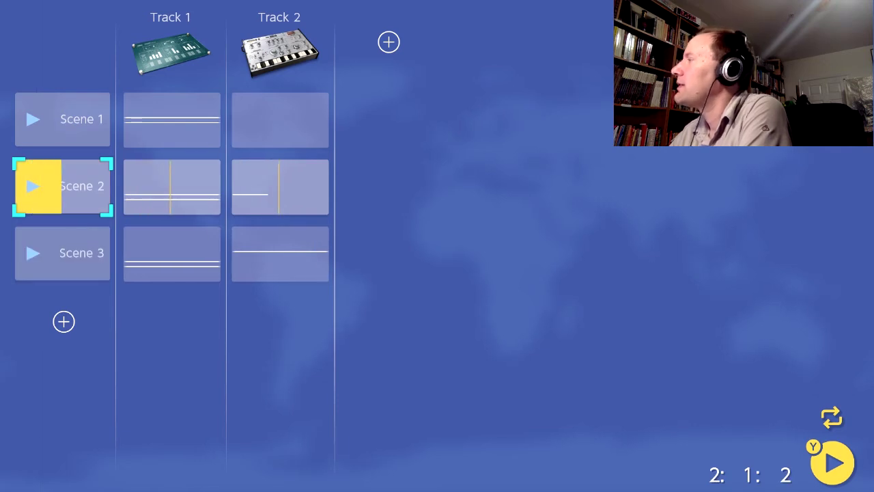
- Look through Scene 2's available commands, including the System and Play/Record options
key(x)
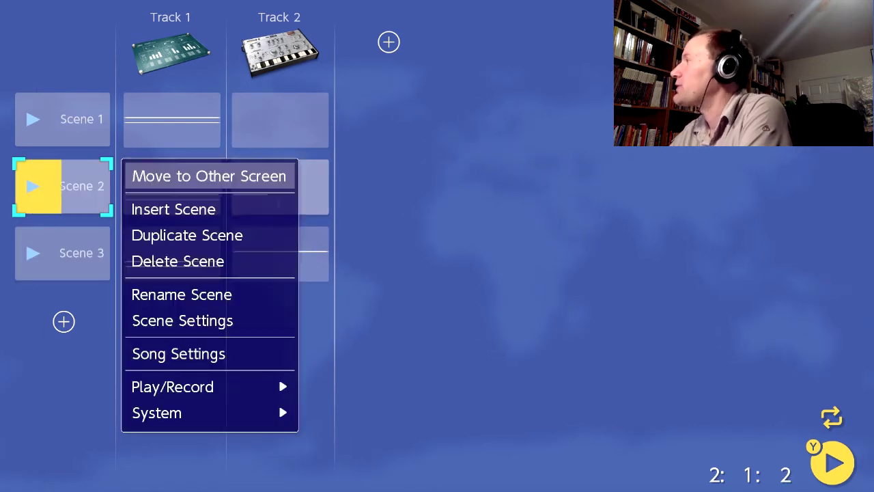
key(Down)
key(Down)
key(Down)
key(Down)
key(Down)
key(Down)
key(Up)
key(Up)
key(Up)
key(Up)
key(Up)
key(Up)
key(Down)
key(Down)
key(Down)
key(Down)
key(Down)
key(Down)
key(Down)
key(Down)
key(a)
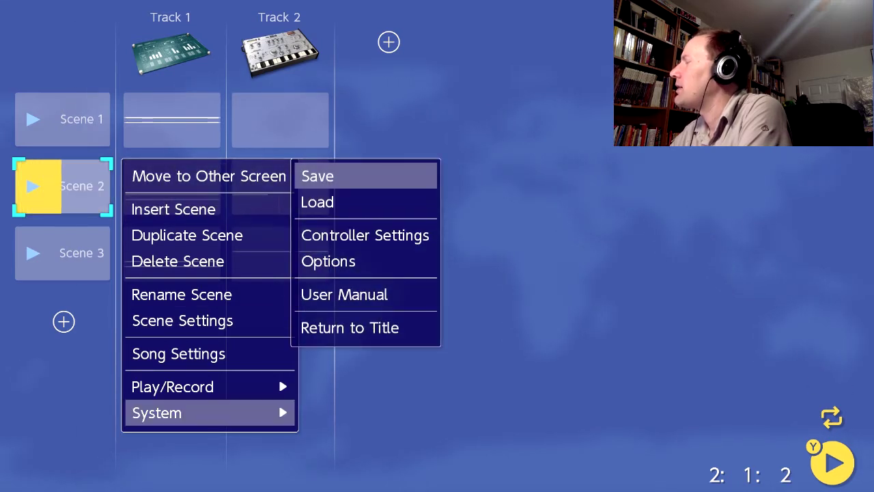
key(Left)
key(Up)
key(Right)
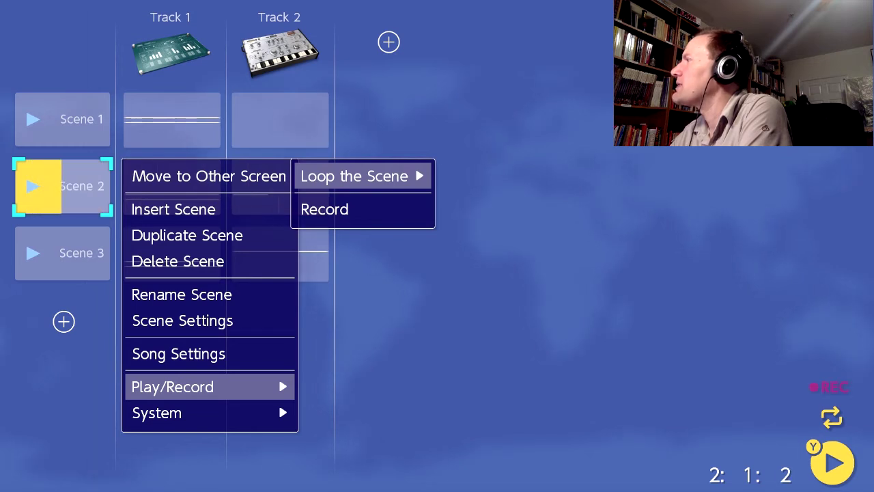
key(Escape)
key(Escape)
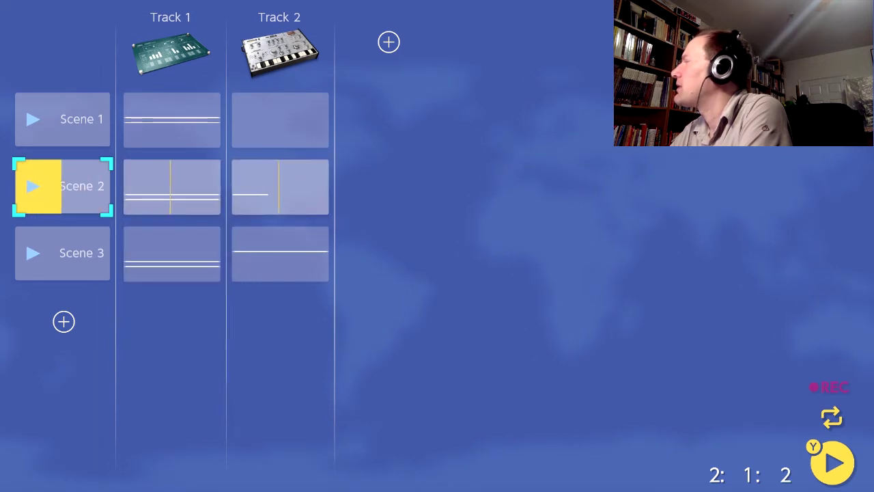
- Stop and restart Scene 2's playback, and check its Play/Record options for looping and recording
key(y)
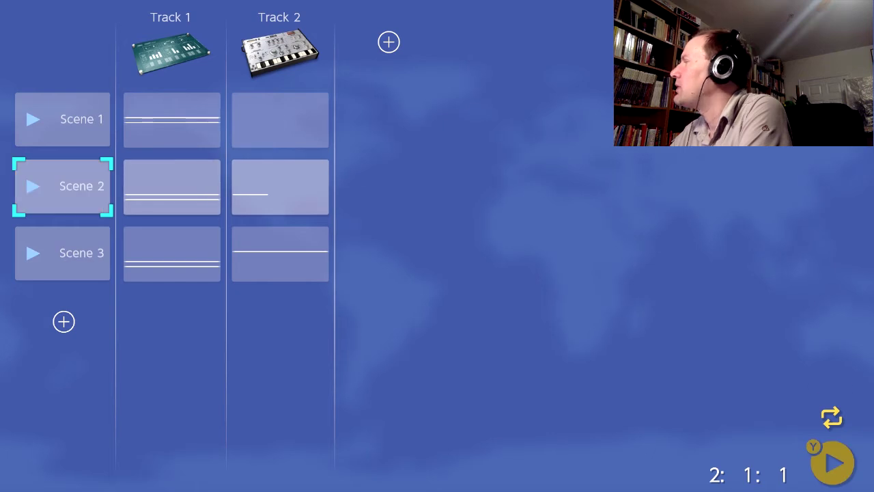
key(y)
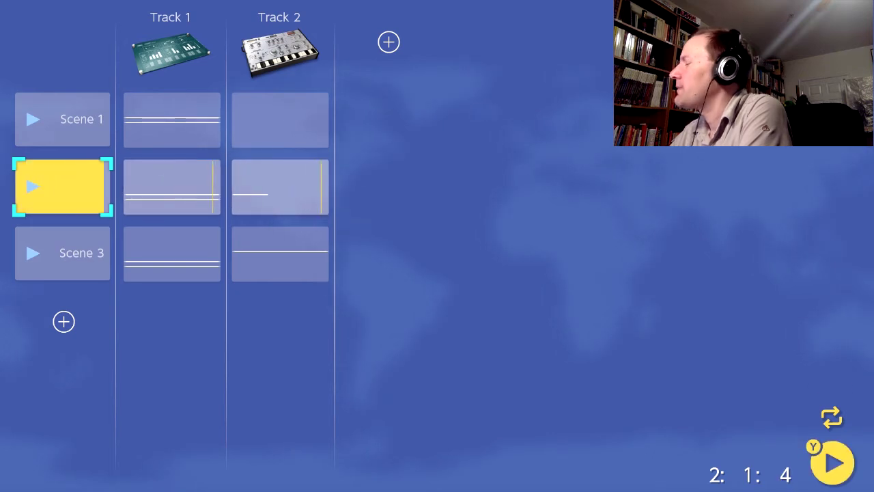
key(x)
key(Down)
key(Down)
key(Down)
key(Down)
key(Down)
key(Down)
key(Down)
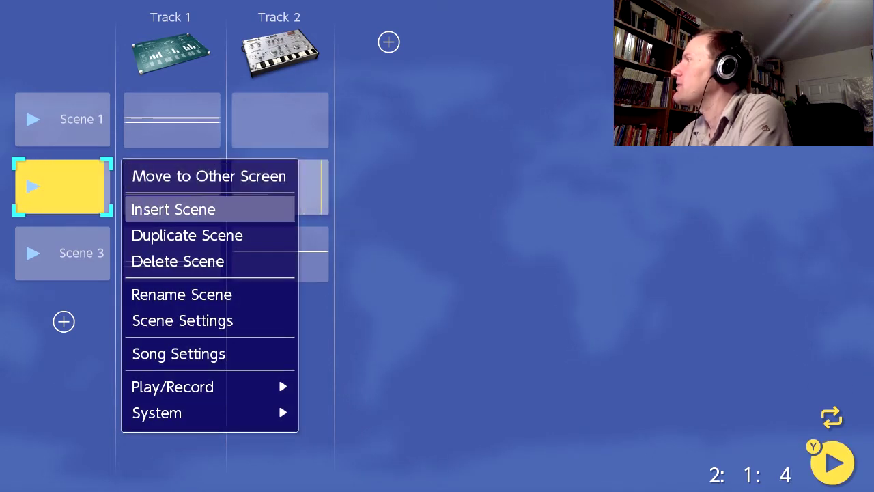
key(Down)
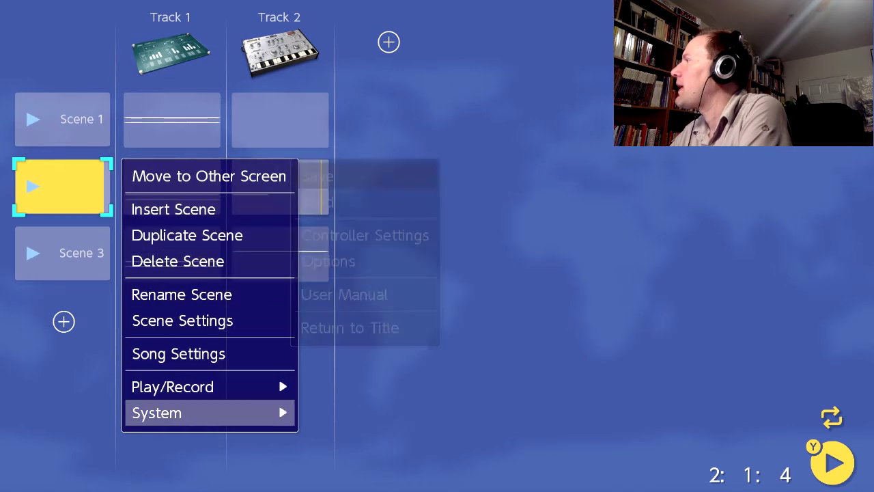
key(Right)
key(Left)
key(Up)
key(Right)
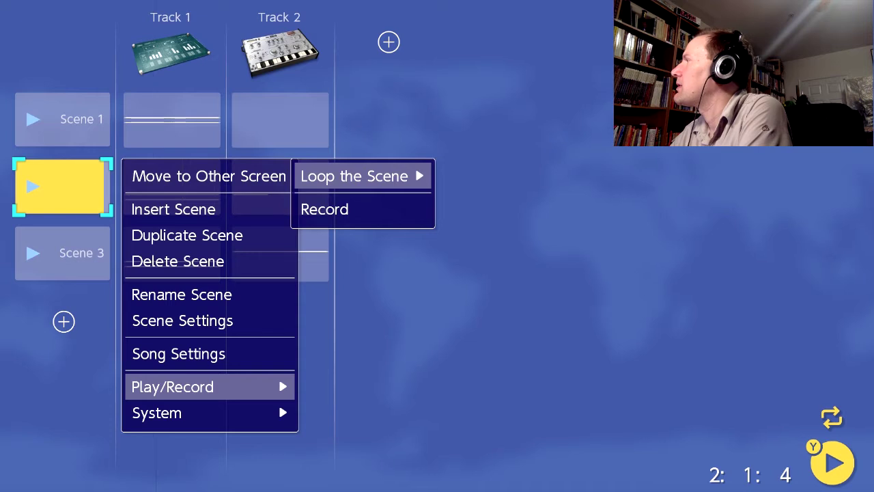
key(Escape)
key(Escape)
key(Down)
key(Down)
key(Up)
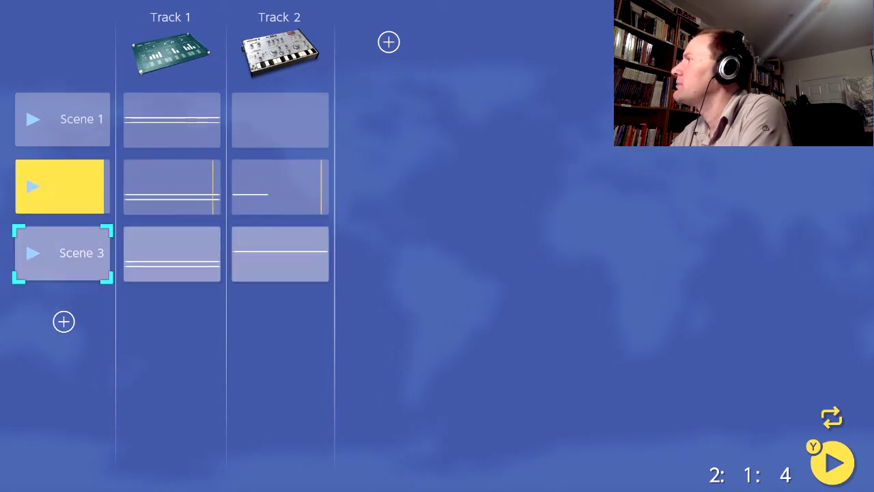
key(Up)
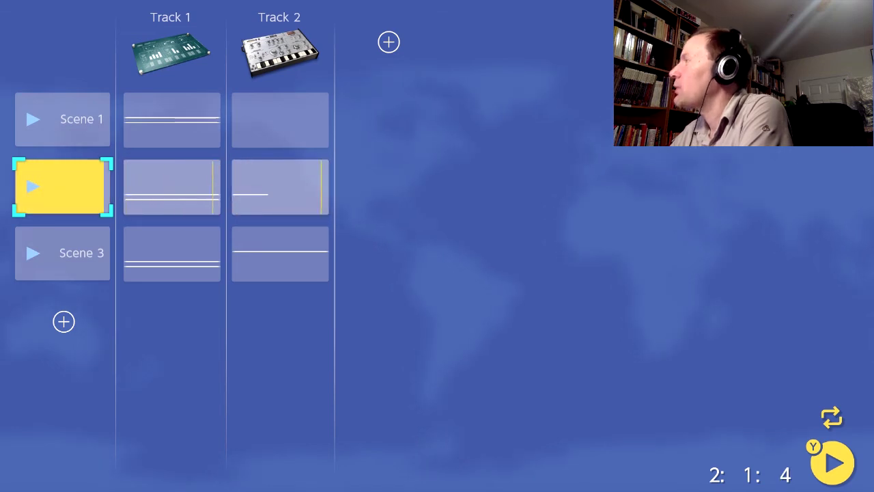
key(x)
key(Escape)
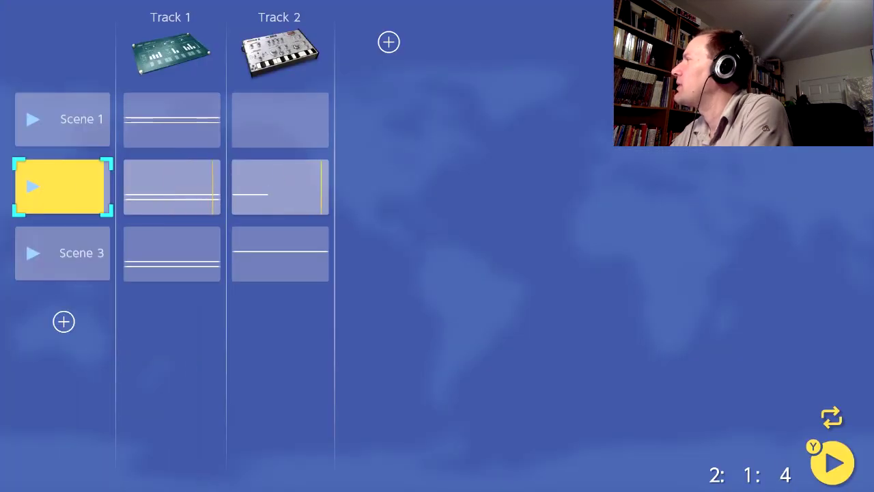
key(l)
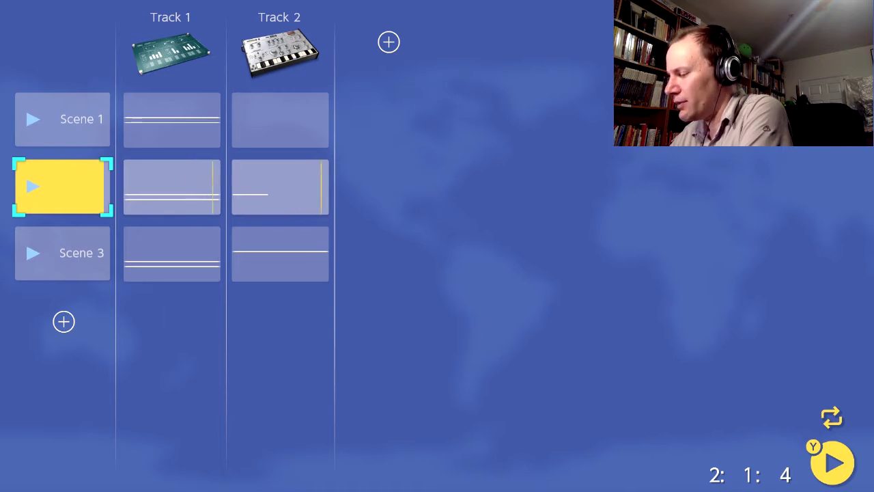
key(Down)
key(Down)
key(Up)
key(Up)
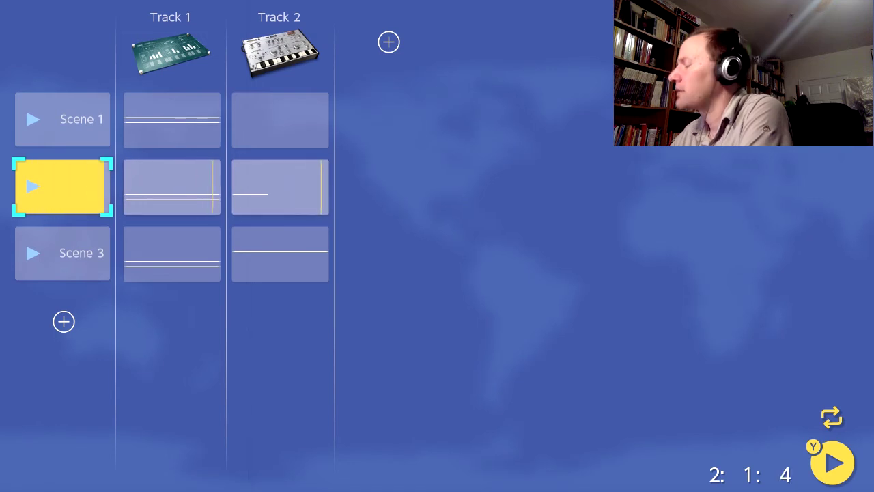
- Restart Scene 2's playback and check the Song Settings for the song's name, tempo and swing
key(y)
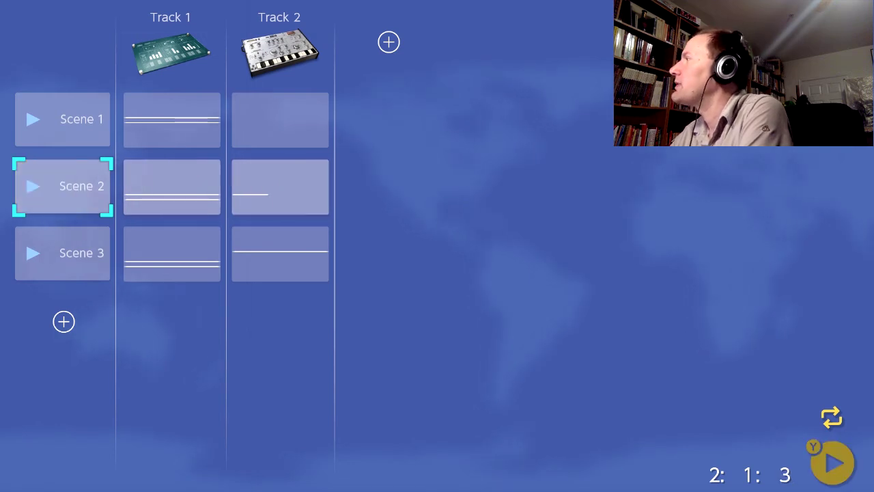
key(y)
key(x)
key(Down)
key(Down)
key(Down)
key(Down)
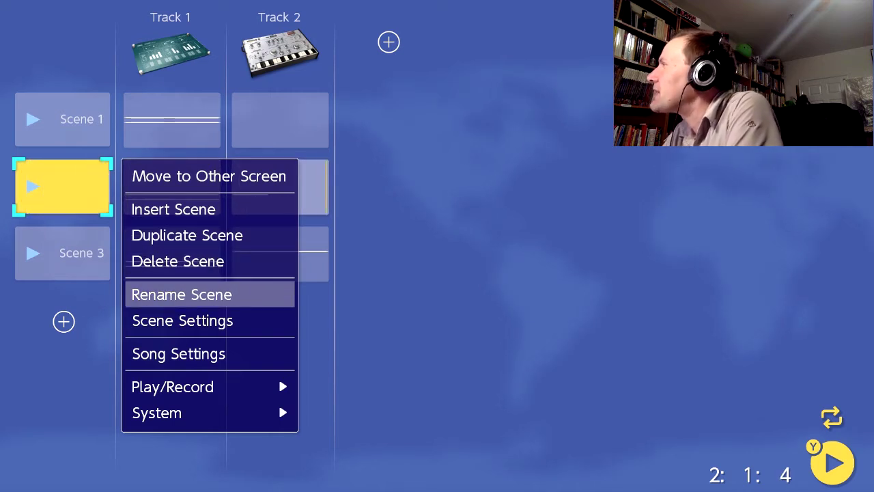
key(Down)
key(Down)
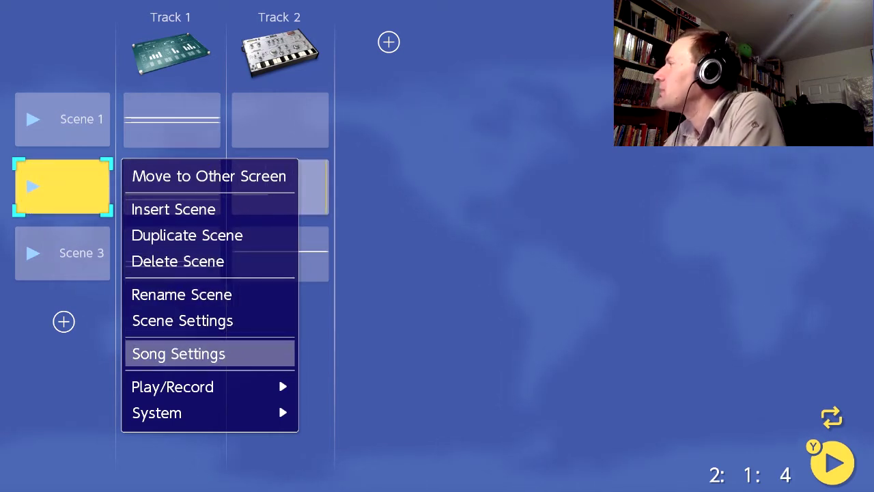
key(Return)
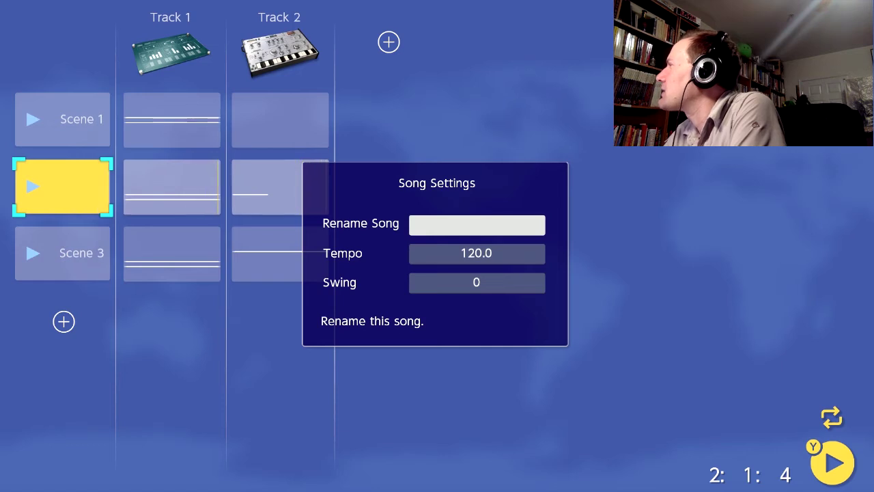
key(Down)
key(Up)
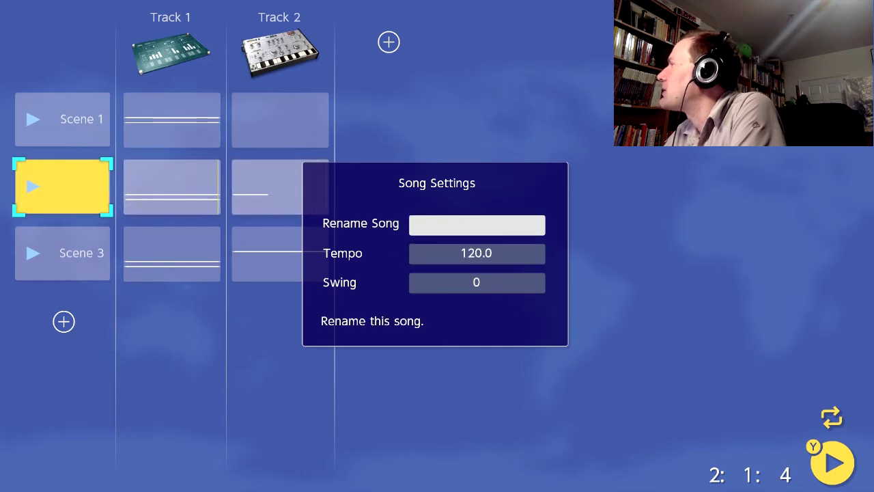
key(Escape)
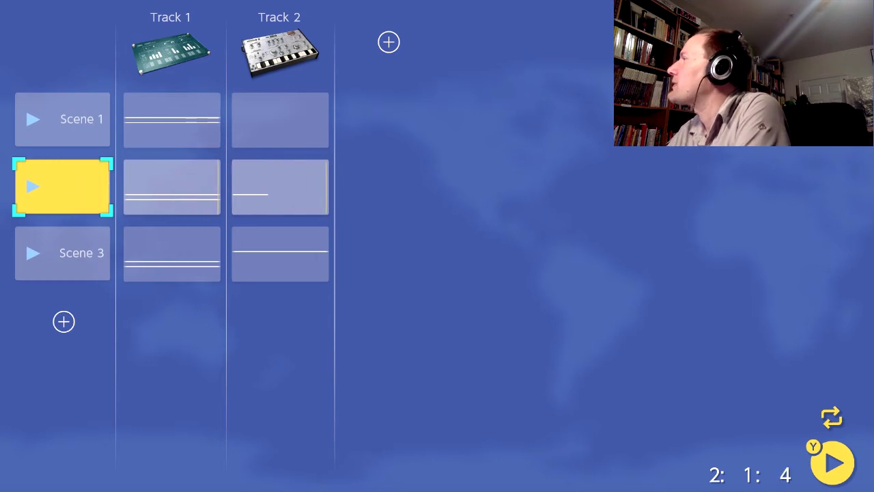
- Start renaming Scene 2 and clear its existing name
key(x)
key(Down)
key(Down)
key(Down)
key(Down)
key(Down)
key(Down)
key(Down)
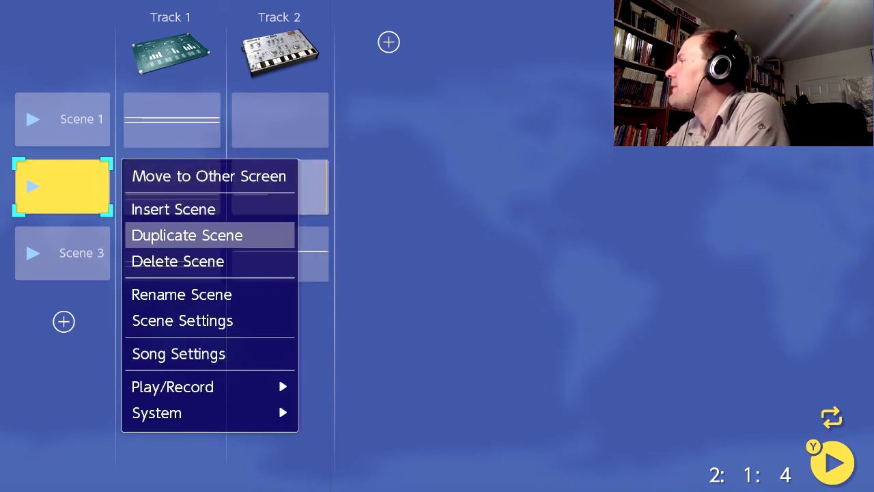
key(Up)
key(Up)
key(Up)
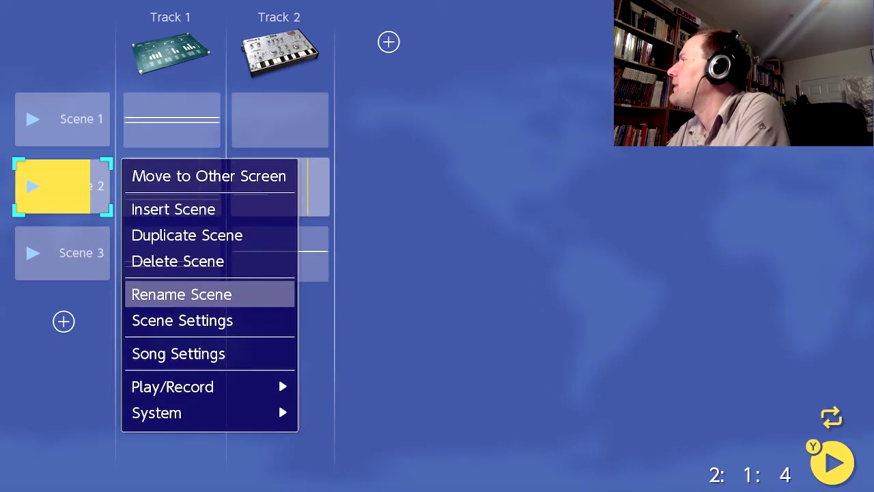
key(Return)
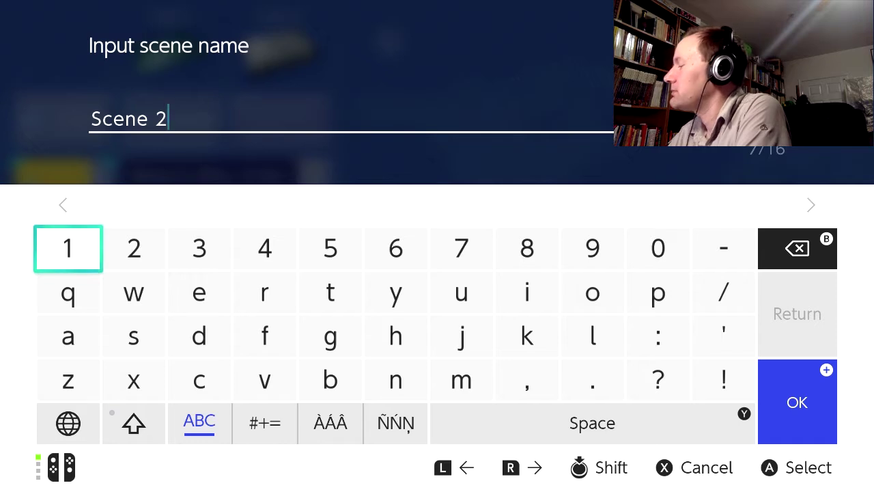
key(BackSpace)
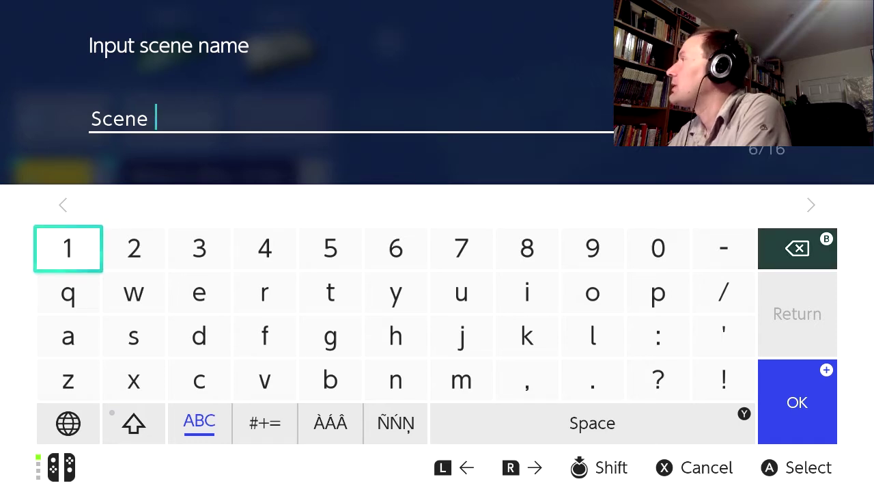
key(BackSpace)
key(BackSpace)
key(BackSpace)
- Enter the capitalised word "Angel" as the start of the new scene name
key(Down)
key(Down)
key(Right)
key(Right)
key(Right)
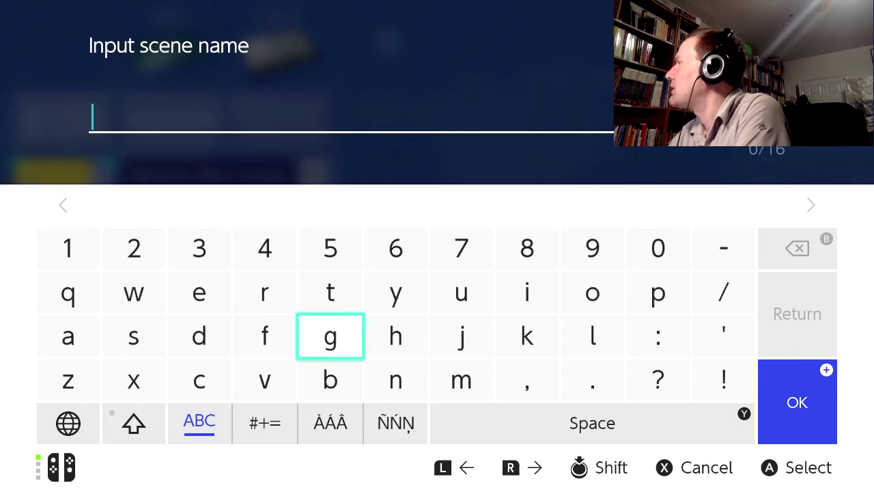
key(shift)
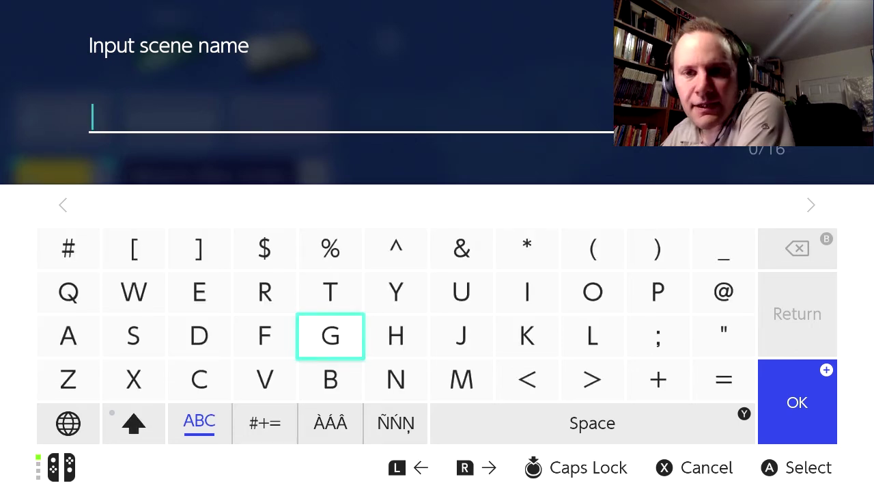
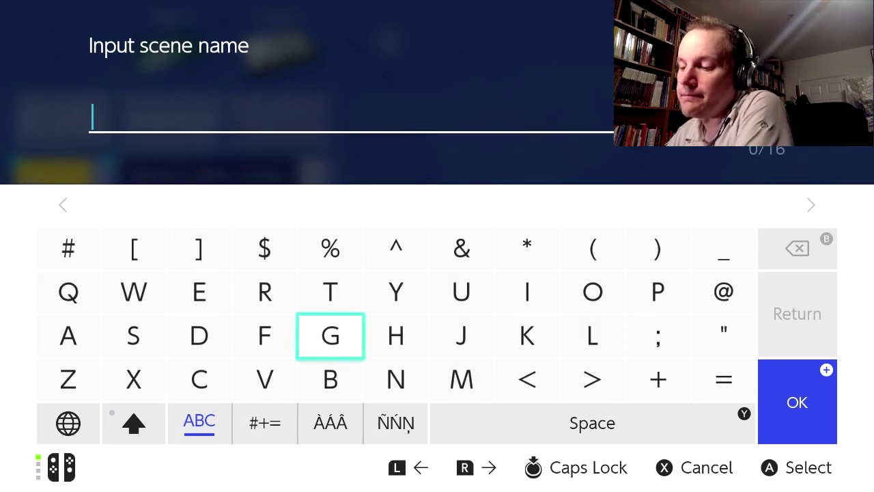
key(Left)
key(Left)
key(Left)
key(Left)
key(Left)
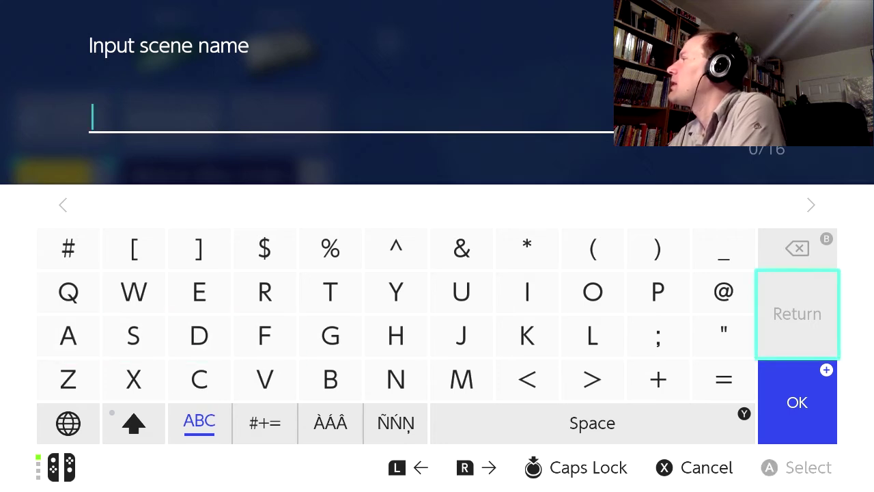
key(Left)
key(Left)
key(Left)
key(Left)
key(Left)
key(Left)
key(Left)
key(Left)
key(Left)
key(Left)
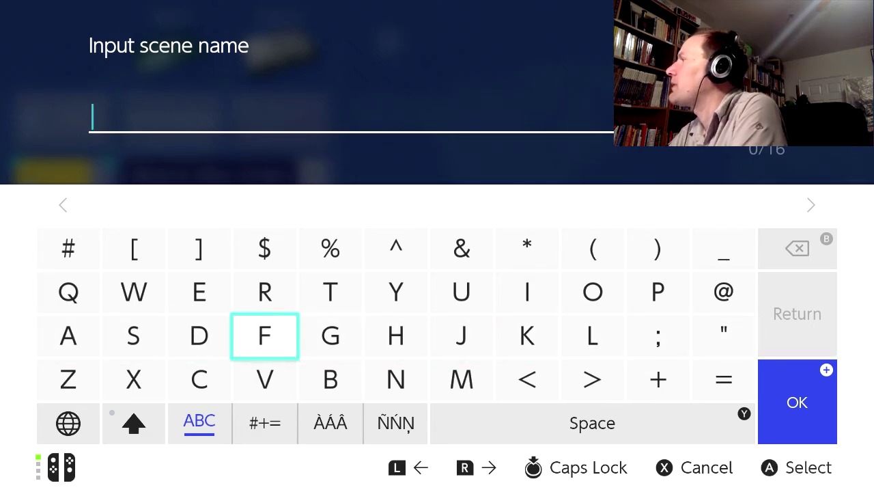
key(Left)
text(A)
key(Down)
key(Right)
key(Right)
key(Right)
key(Right)
key(Right)
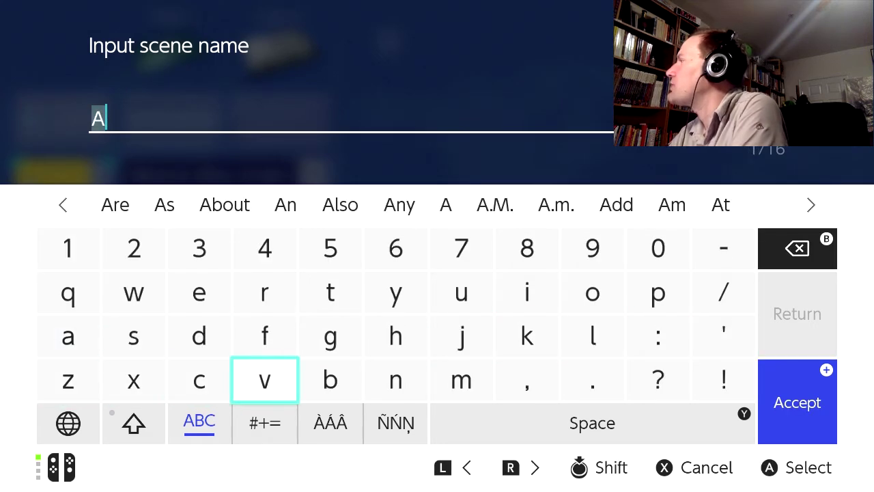
text(n)
key(Up)
key(Left)
text(g)
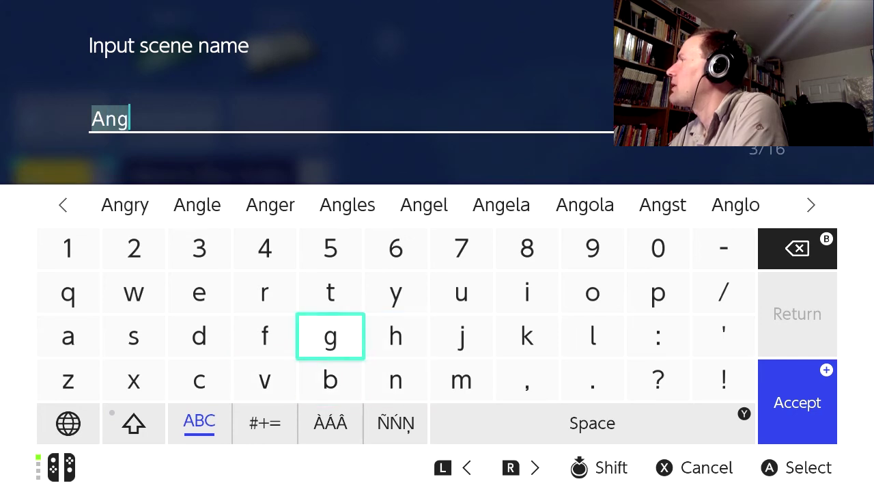
key(Up)
key(Up)
key(Up)
key(Right)
key(Right)
key(Return)
- Extend the scene name to "Angel's" followed by a space
key(Down)
key(Right)
key(Right)
key(Right)
key(Right)
key(Right)
key(Right)
key(Right)
key(Right)
key(Right)
key(Right)
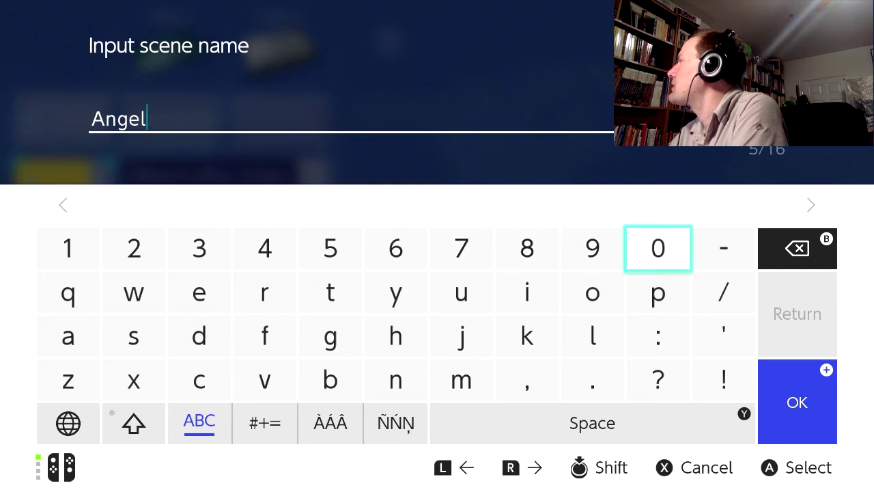
key(Down)
key(Down)
text(')
key(Left)
key(Left)
key(Left)
key(Left)
key(Left)
key(Left)
key(Left)
key(Left)
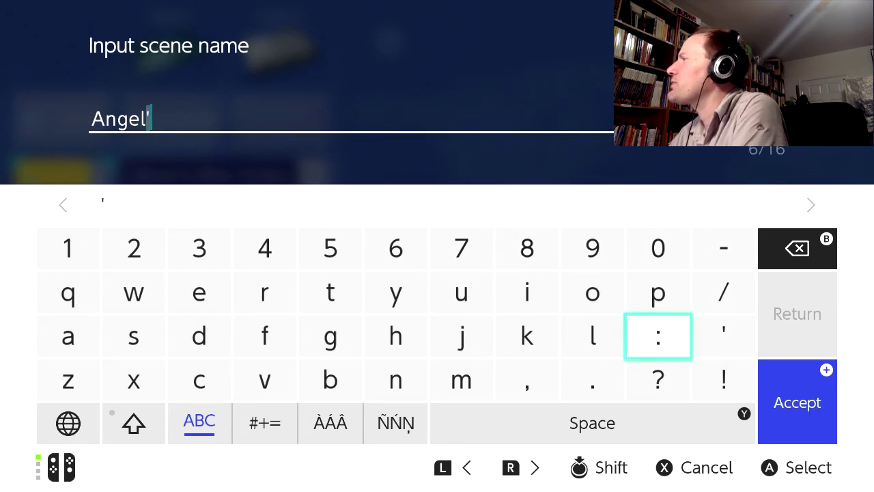
key(Left)
text(s)
key(Down)
key(Down)
key(Right)
key(Right)
key(Right)
key(Right)
key(Right)
key(Right)
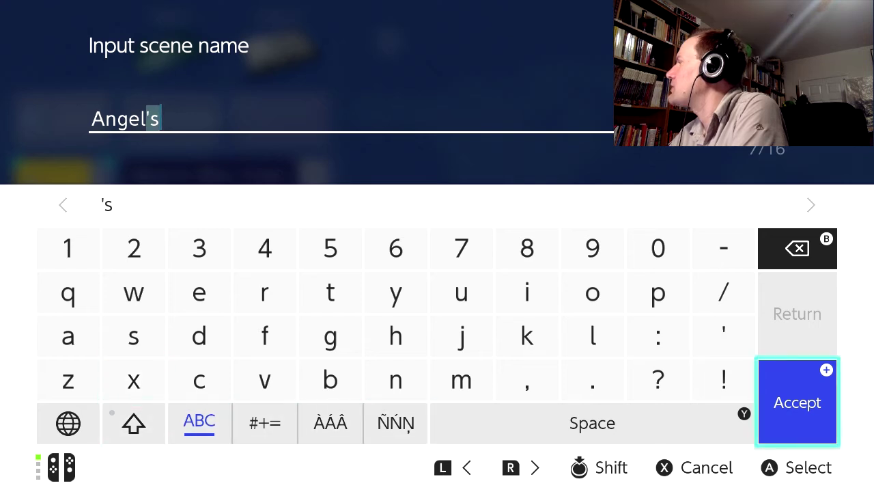
key(Left)
key(Up)
key(Up)
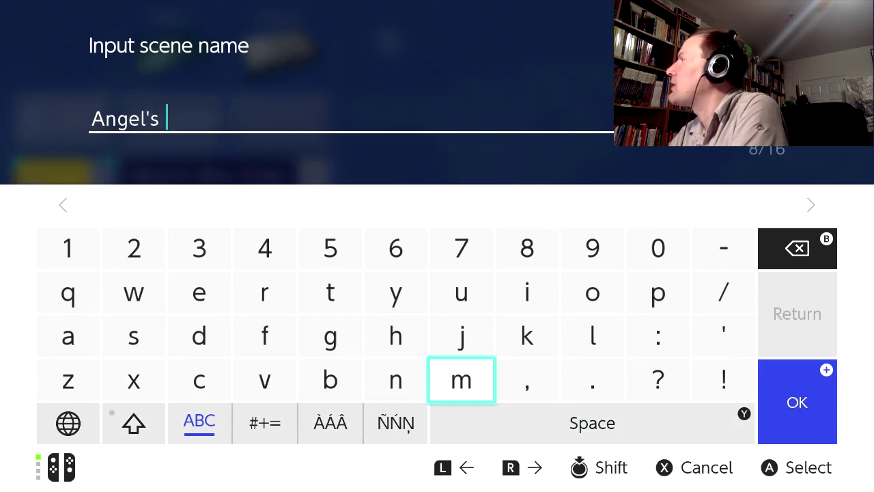
- Delete the whole "Angel's" entry from the scene name
key(Left)
key(Left)
key(Left)
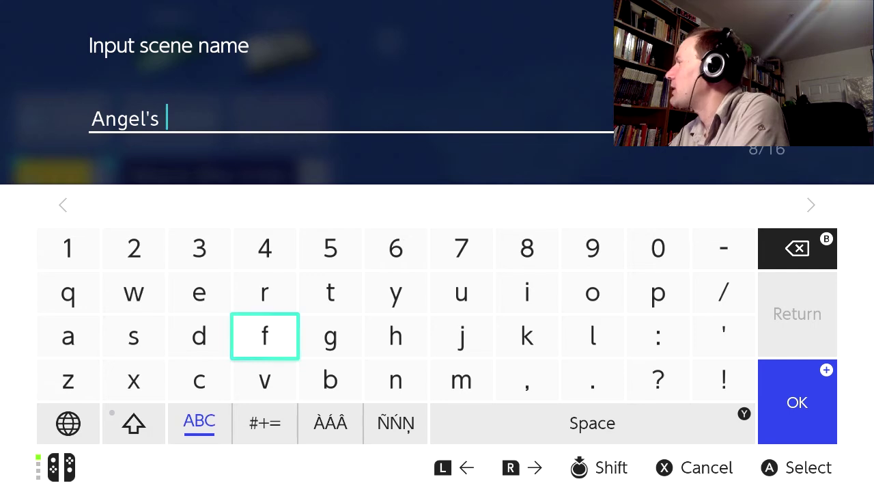
key(shift)
key(Left)
key(Left)
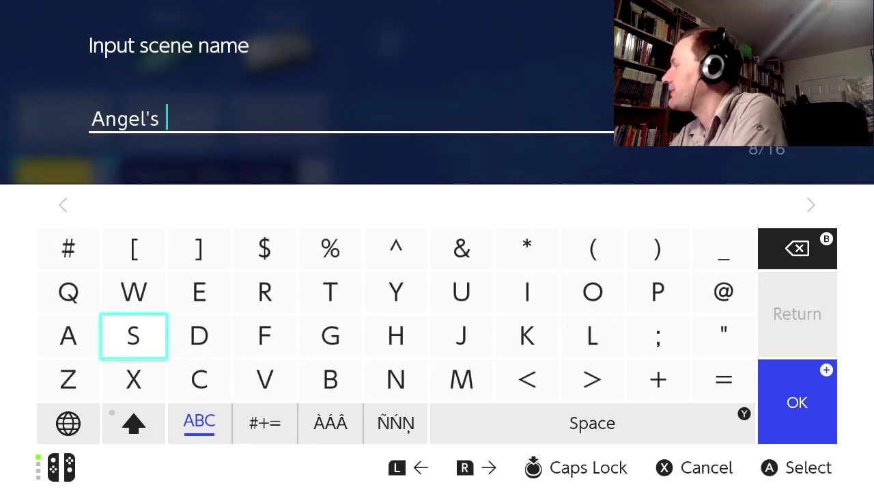
key(BackSpace)
key(BackSpace)
key(BackSpace)
key(BackSpace)
key(BackSpace)
key(BackSpace)
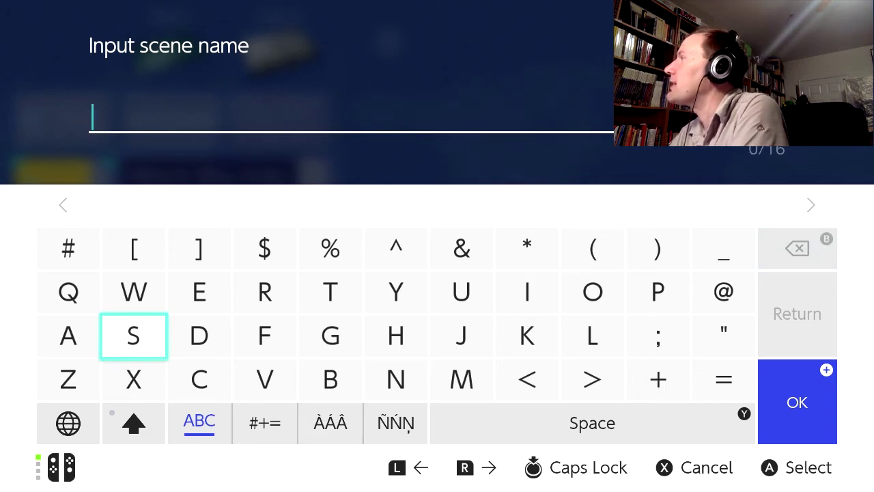
- Enter "Ten", with a capital T, as the start of the scene name
key(Up)
key(Right)
key(Right)
key(Right)
text(T)
key(Left)
key(Left)
text(e)
key(Down)
key(Right)
key(Right)
key(Right)
key(Right)
key(Left)
key(Right)
key(Left)
key(Down)
key(Down)
key(Up)
text(n)
- Complete the first word of the scene name as "Tenshi" followed by a space
key(Left)
key(Left)
key(Left)
key(Left)
key(Up)
text(s)
key(Right)
key(Right)
key(Right)
key(Right)
key(Right)
key(Left)
text(h)
key(Up)
key(Up)
key(Right)
key(Right)
key(Down)
text(i)
key(Down)
key(Down)
key(Up)
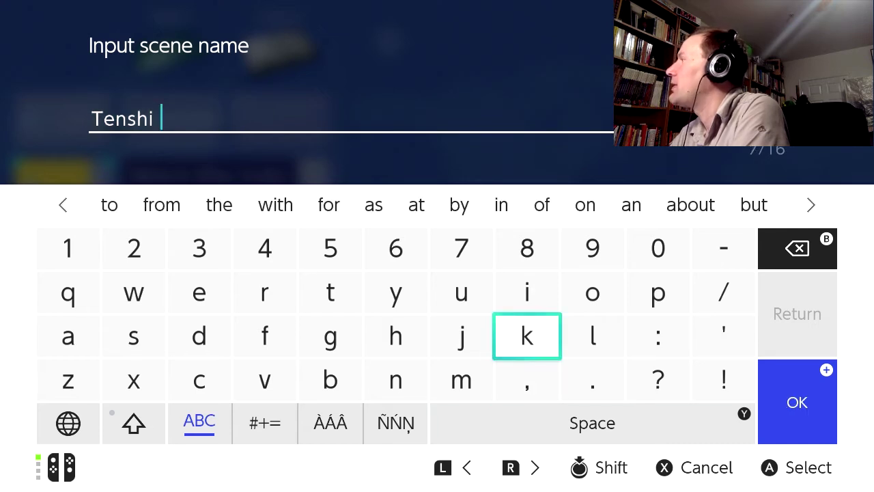
- Add the word "no" and a space after "Tenshi" in the scene name
key(Left)
key(Left)
key(Down)
text(n)
key(Up)
key(Up)
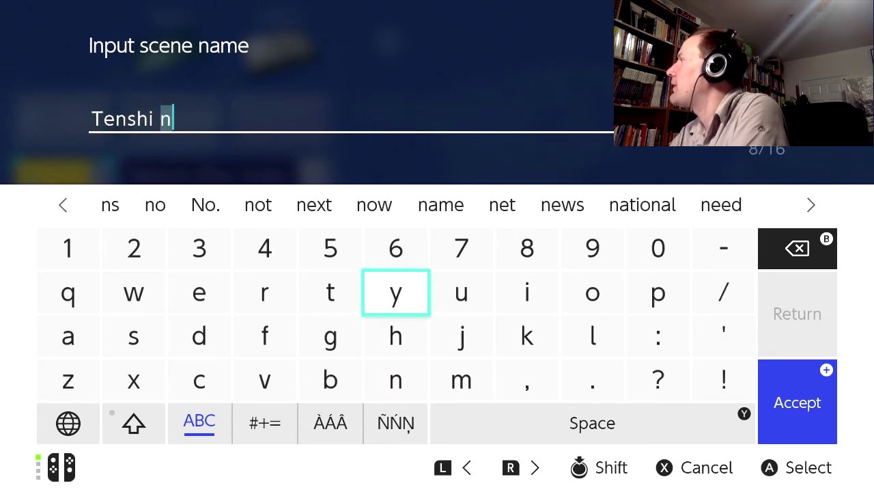
key(Right)
key(Right)
key(Right)
text(o)
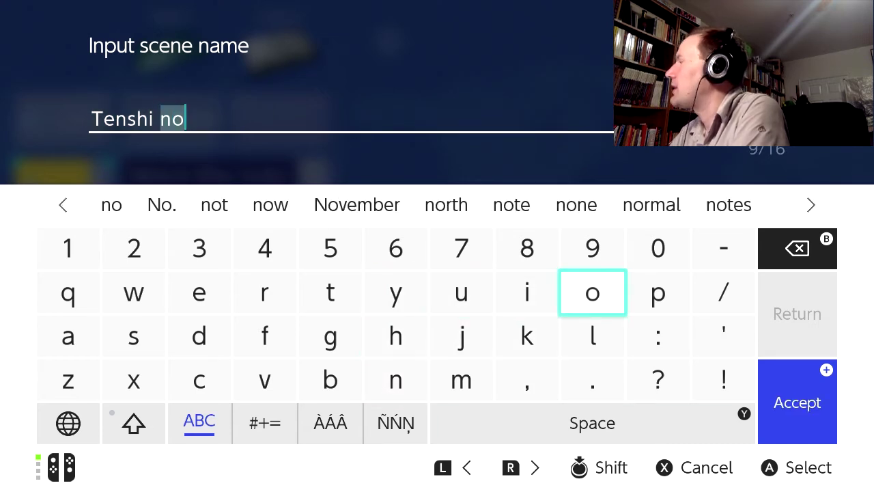
key(Left)
key(Left)
key(Left)
key(Left)
key(Left)
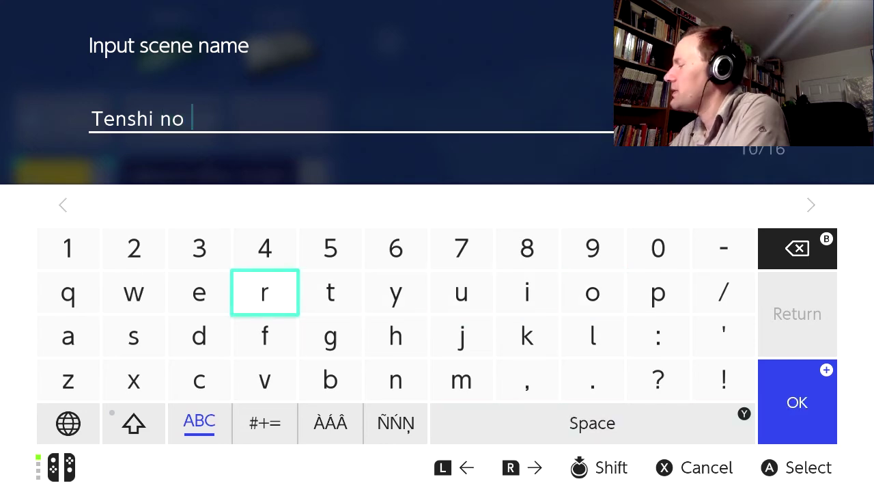
- Add "Sam", with a capital S, as the start of the scene name's third word
key(shift)
key(Down)
key(Left)
key(Left)
key(Left)
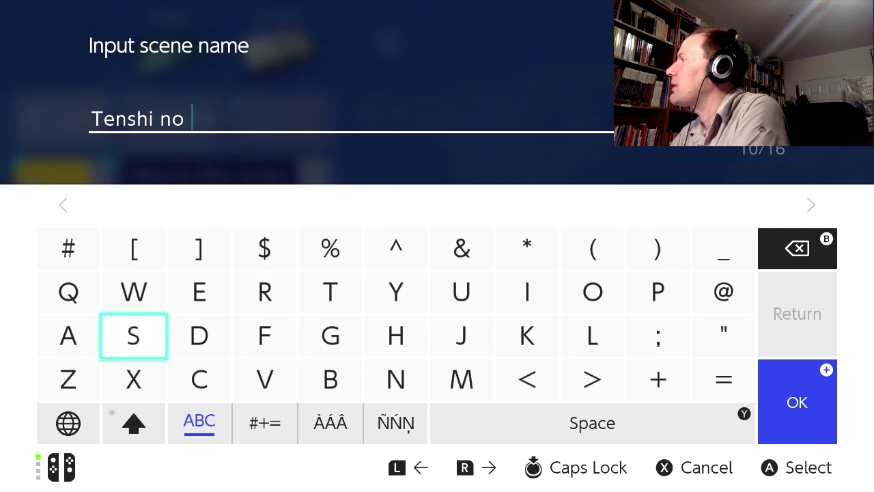
key(Right)
text(S)
key(Left)
text(a)
key(Right)
key(Right)
key(Right)
key(Right)
key(Right)
key(Right)
key(Down)
text(m)
- Complete the scene name as "Tenshi no Sampo" and confirm it
key(Up)
key(Up)
key(Up)
key(Right)
key(Right)
key(Right)
key(Right)
key(Left)
key(Down)
text(p)
key(Left)
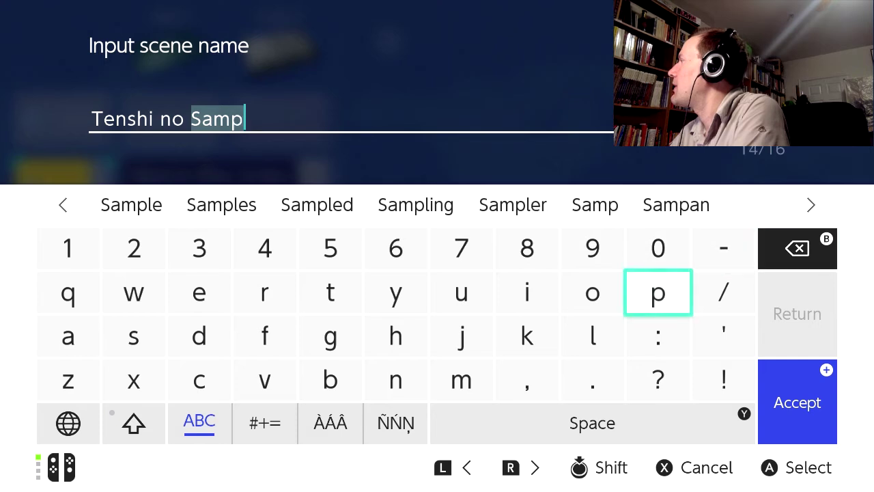
text(o)
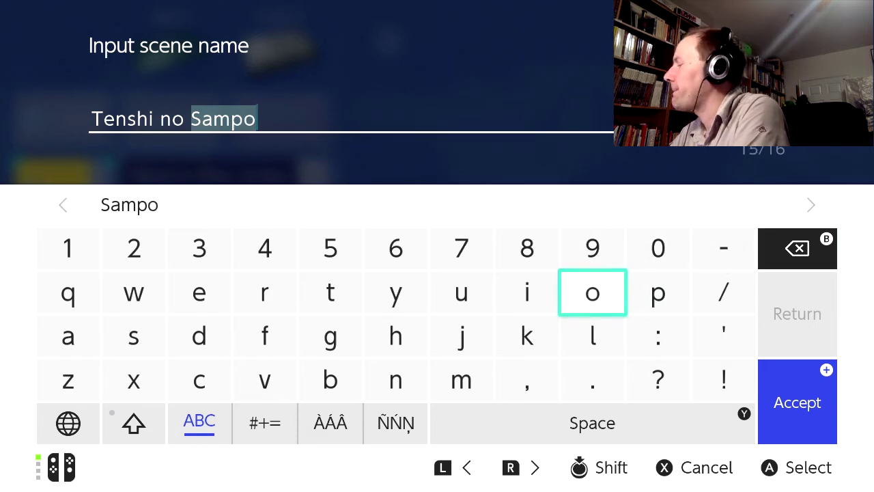
key(Return)
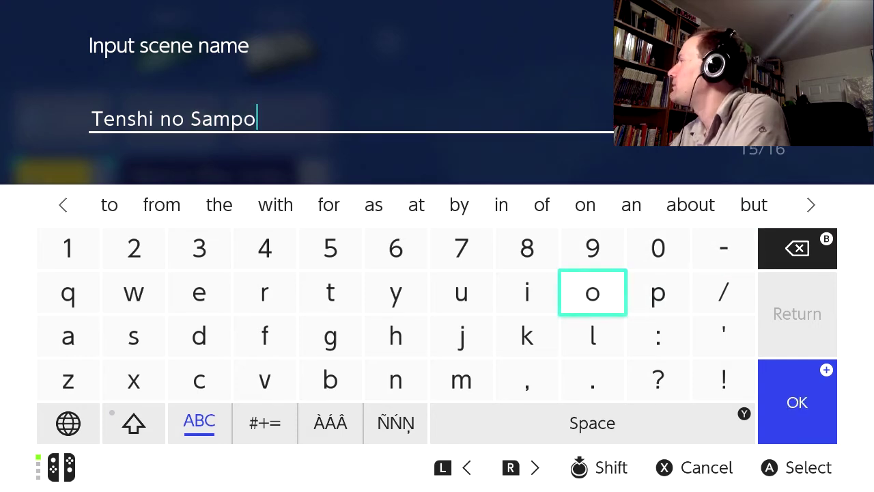
key(Return)
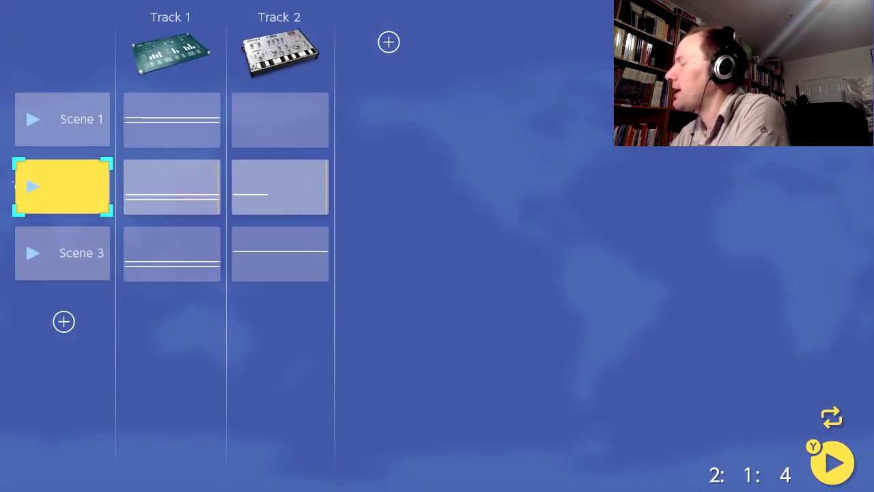
- Open the name entry for the current song through the system options
key(x)
key(Down)
key(Down)
key(Down)
key(Down)
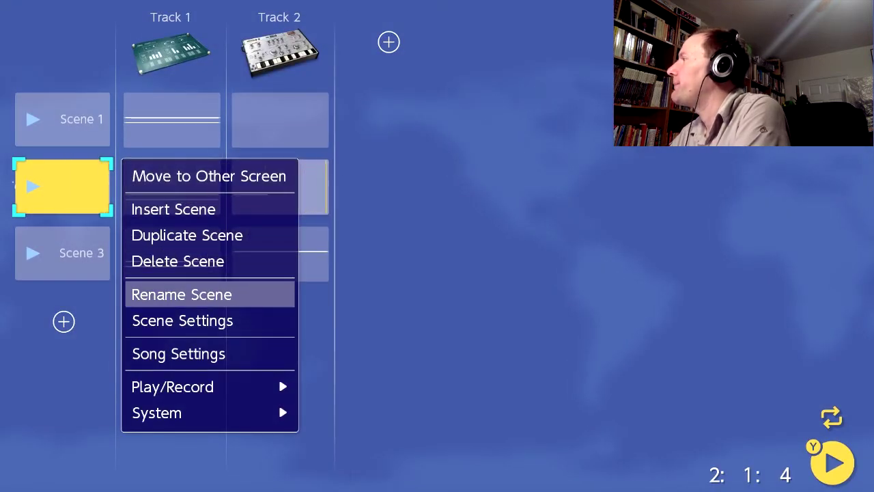
key(Down)
key(Down)
key(Down)
key(Down)
key(Return)
key(Return)
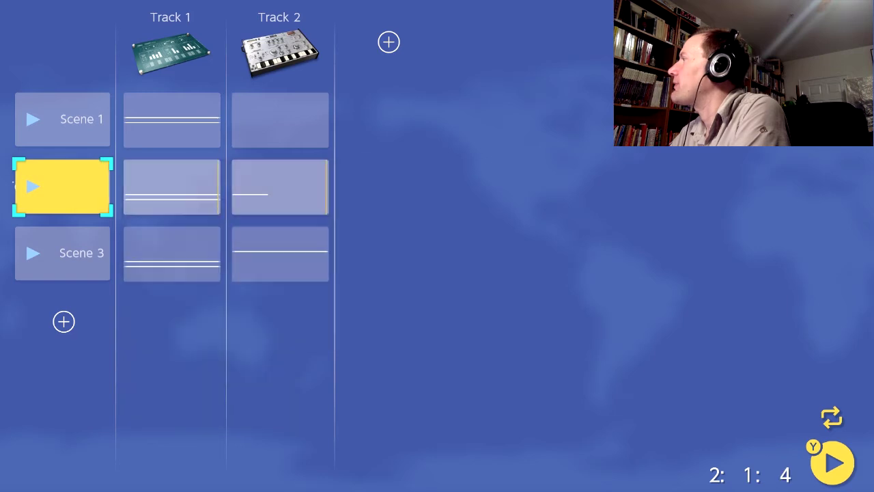
key(Return)
- Cancel the edit of the song name and open the song name entry again
key(BackSpace)
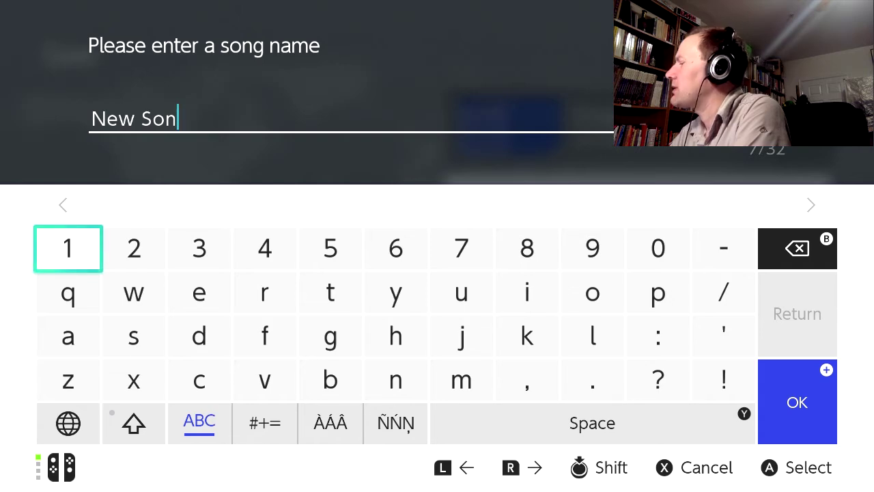
key(Escape)
key(Up)
key(Down)
key(Return)
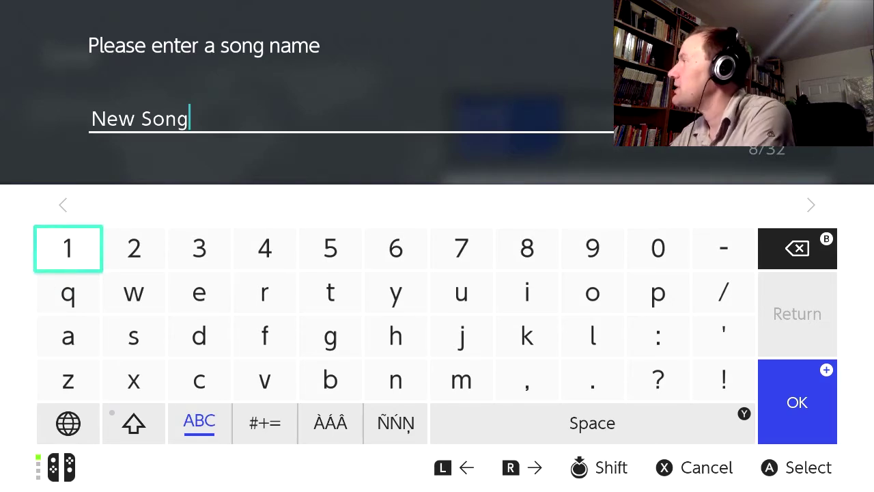
- Delete the whole existing song name
key(BackSpace)
key(BackSpace)
key(BackSpace)
key(BackSpace)
key(BackSpace)
key(BackSpace)
key(BackSpace)
key(BackSpace)
- Enter "Ten", with a capital T, as the start of the song name
key(Down)
key(Down)
key(Right)
key(Right)
key(shift)
key(Right)
key(Up)
key(Right)
text(T)
key(Left)
key(Left)
text(e)
key(Down)
key(Down)
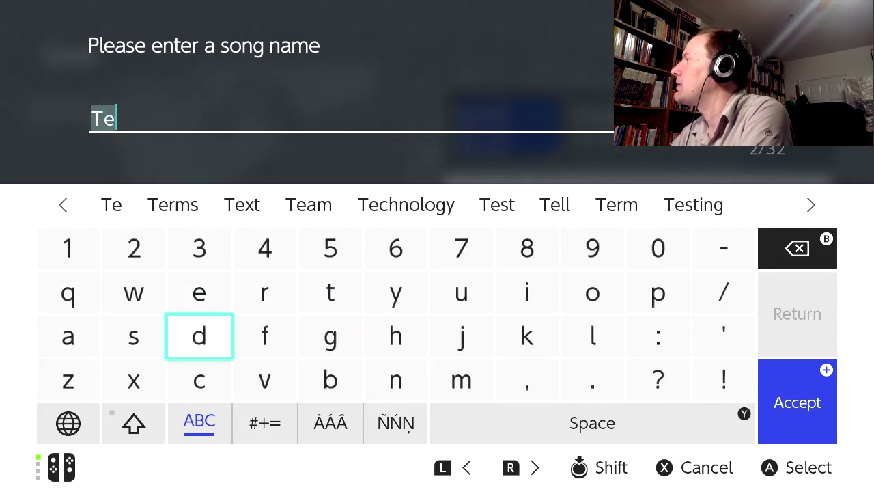
key(Right)
key(Right)
key(Right)
text(n)
- Complete the first word of the song name as "Tenshi" followed by a space
key(Left)
key(Left)
key(Left)
key(Up)
key(Left)
text(s)
key(Right)
key(Right)
key(Right)
key(Right)
key(Right)
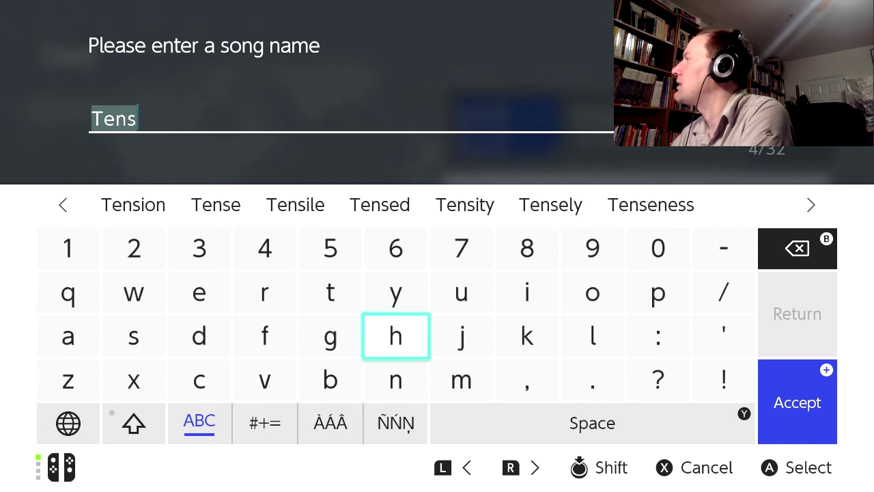
key(Left)
text(h)
key(Up)
key(Right)
key(Right)
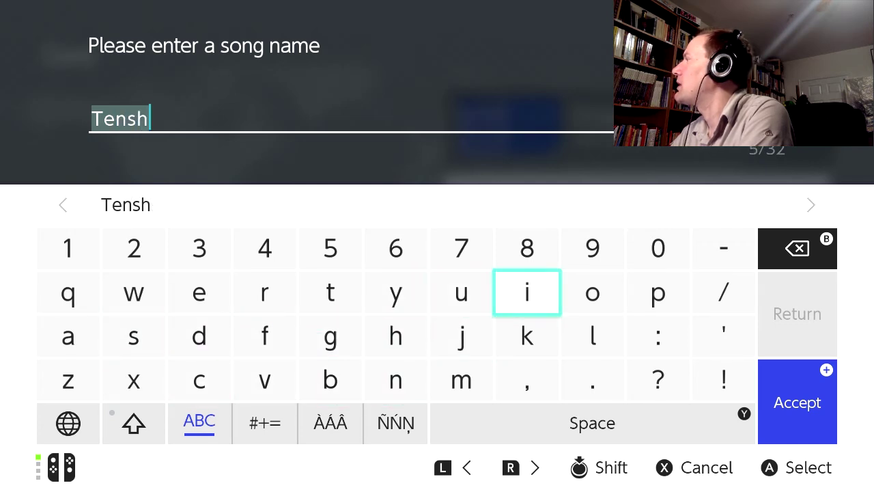
text(i)
key(Right)
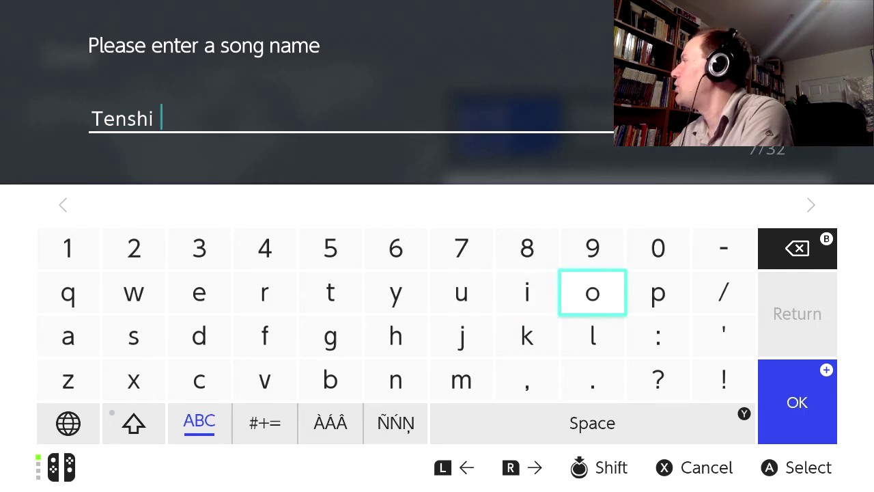
- Add the word "no" followed by a space after "Tenshi" in the song name
key(Left)
key(Left)
key(Left)
key(Down)
key(Down)
text(n)
key(Up)
key(Right)
key(Right)
key(Right)
key(Up)
text(o)
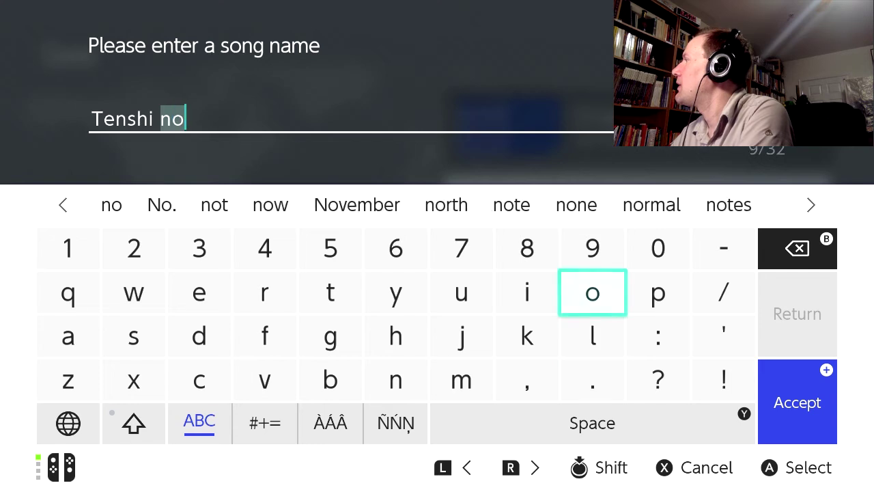
key(Left)
key(Left)
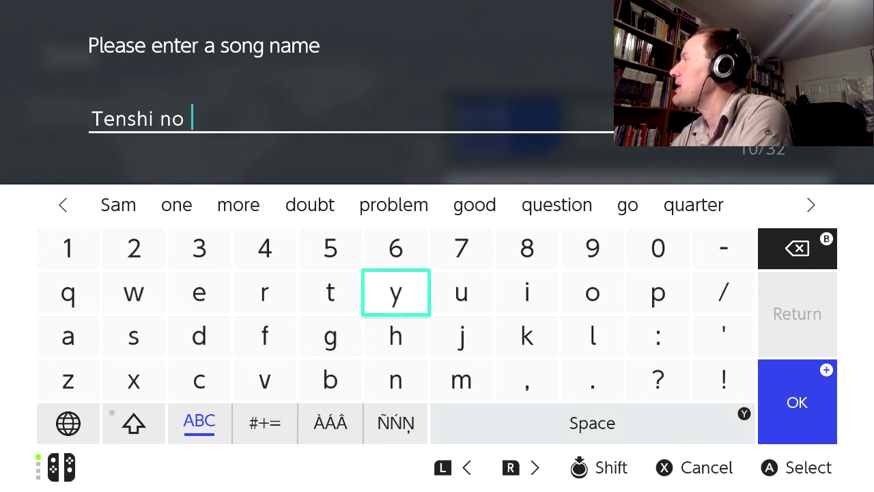
- Start the third word of the song name with "Sa", using a capital S
key(Left)
key(Up)
key(shift)
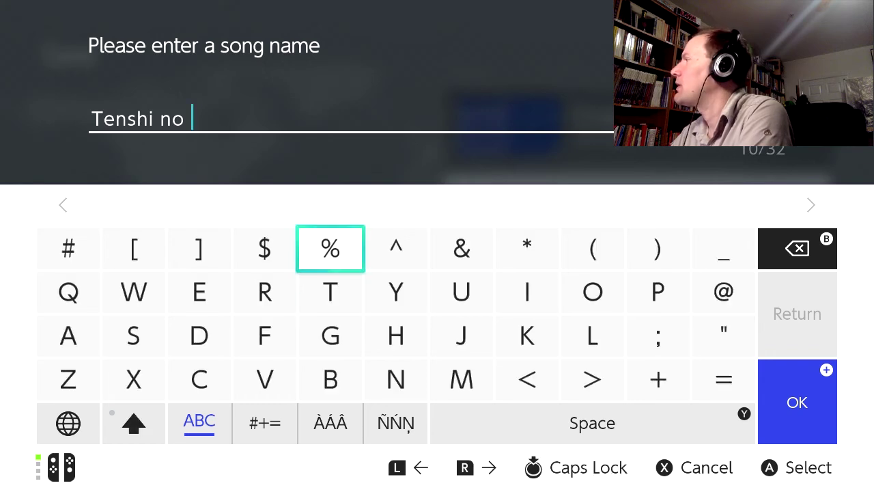
key(Down)
key(Down)
key(Left)
key(Left)
key(Left)
text(S)
key(Left)
text(a)
- Extend the third word of the song name to "Samp"
key(Right)
key(Right)
key(Right)
key(Right)
key(Right)
key(Right)
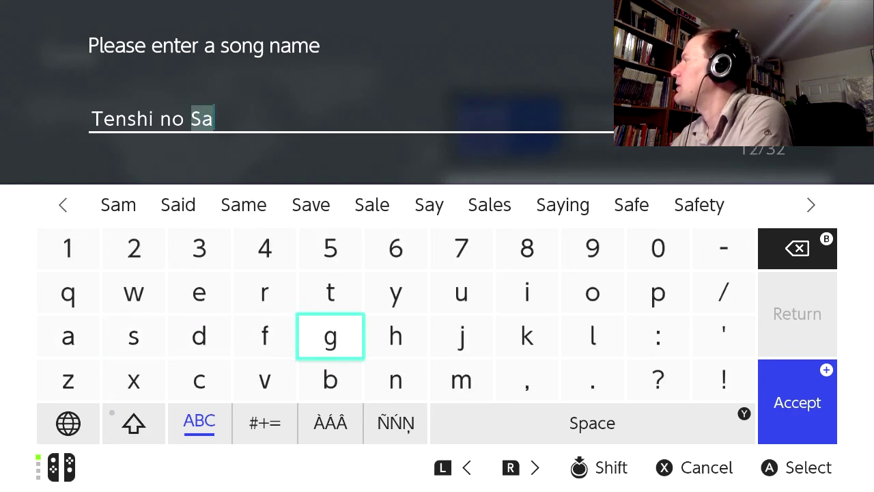
key(Down)
text(m)
key(Left)
key(Left)
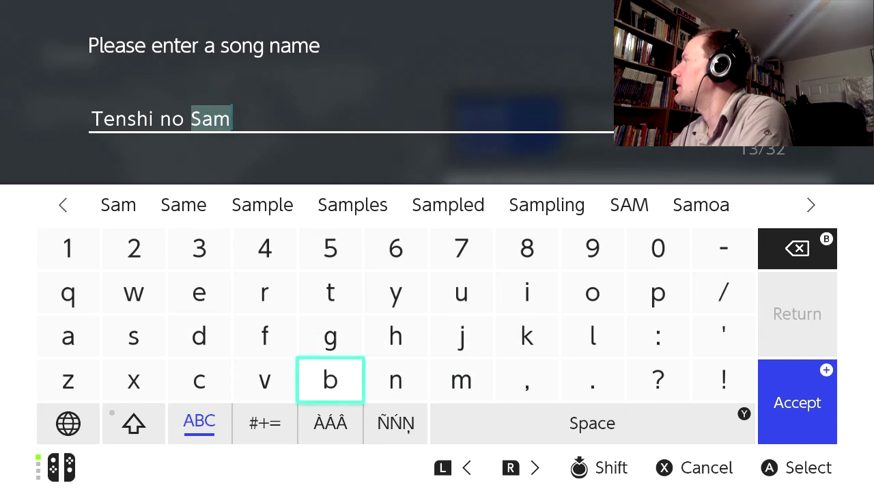
key(Right)
key(Right)
key(Right)
key(Right)
key(Right)
key(Up)
key(Up)
text(p)
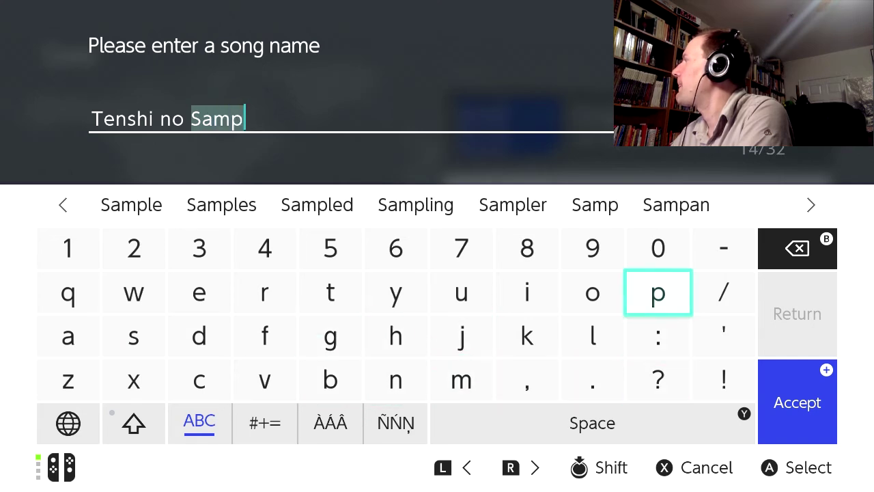
- Finish the name as "Tenshi no Sampo" and accept it
key(Left)
text(o)
key(Return)
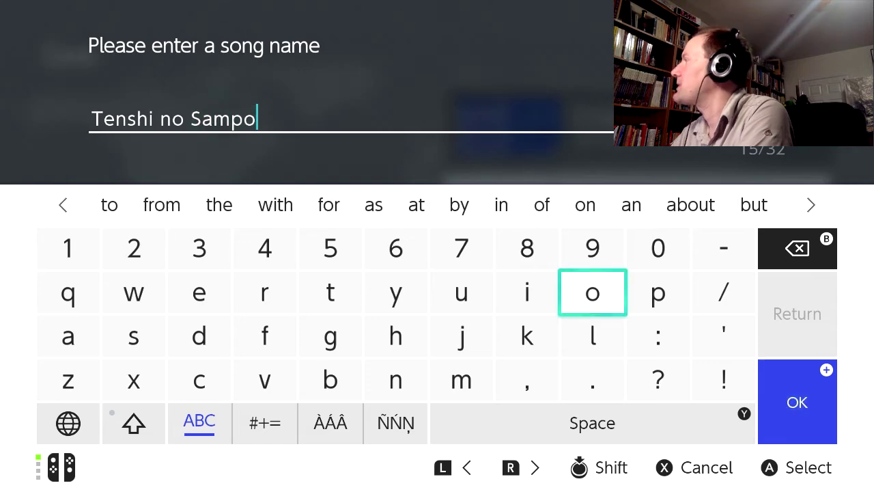
key(Return)
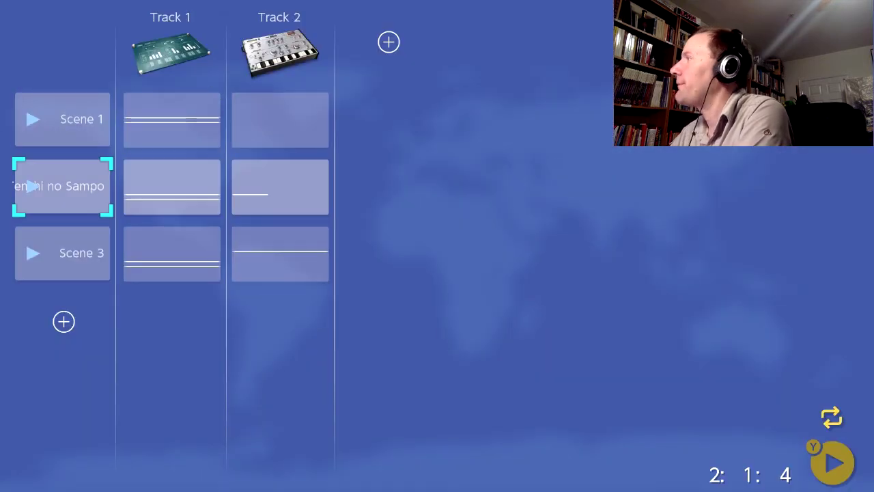
- Play back Scene 1, the Tenshi no Sampo scene and Scene 3 in turn
key(Up)
key(Down)
key(Up)
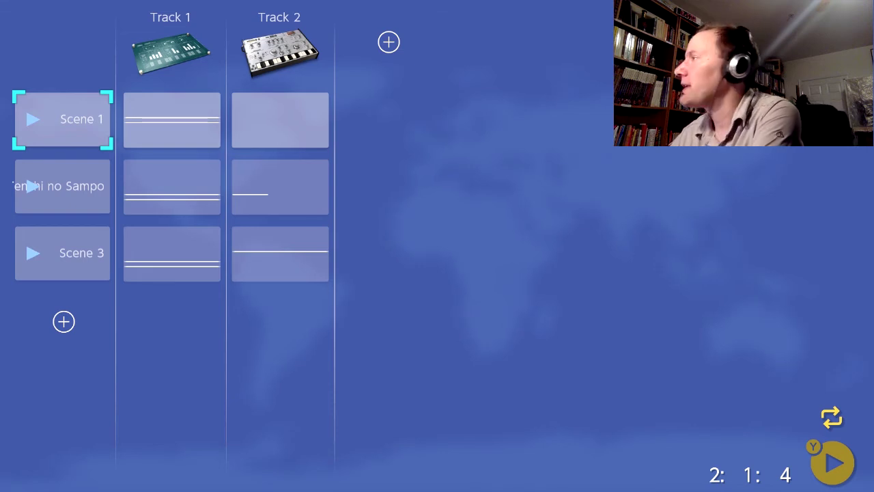
key(y)
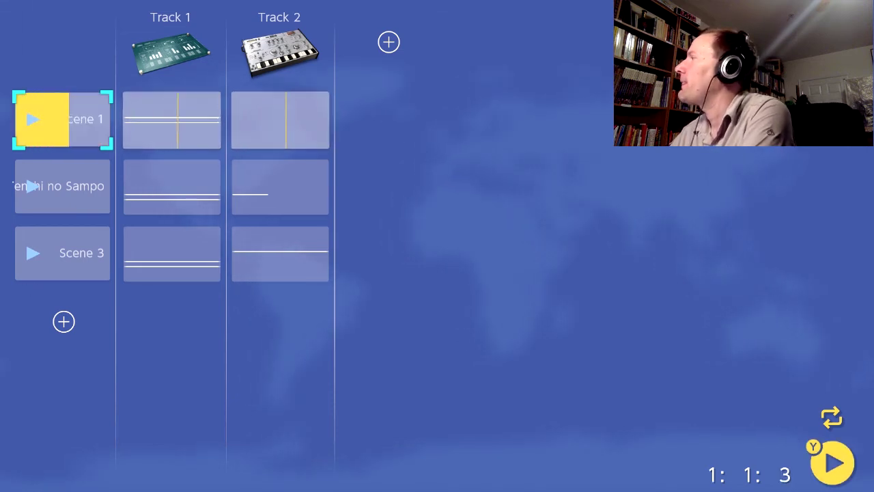
key(Down)
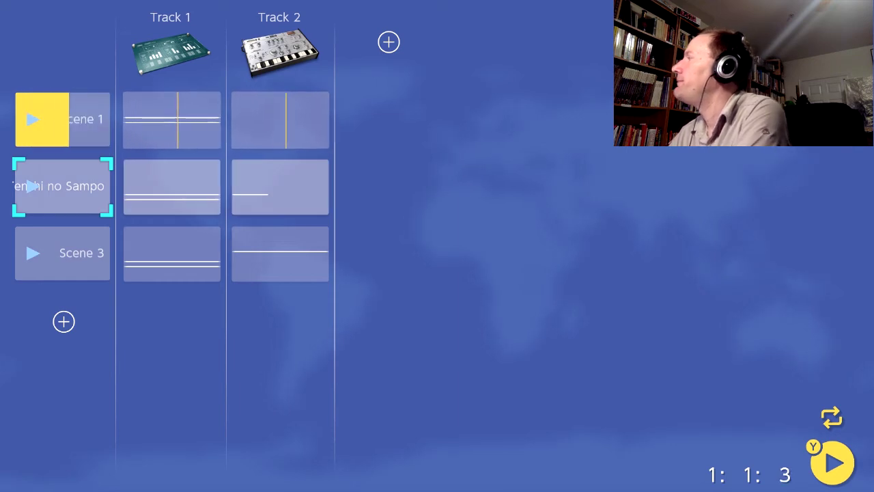
key(Return)
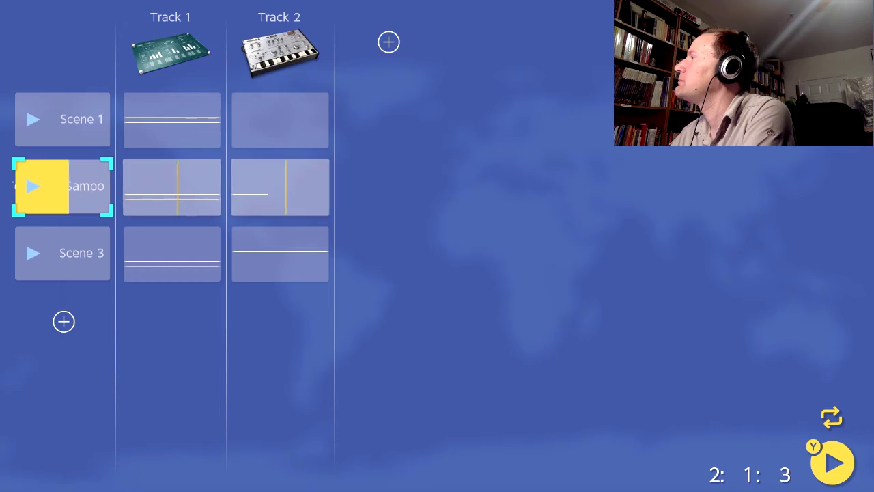
key(Down)
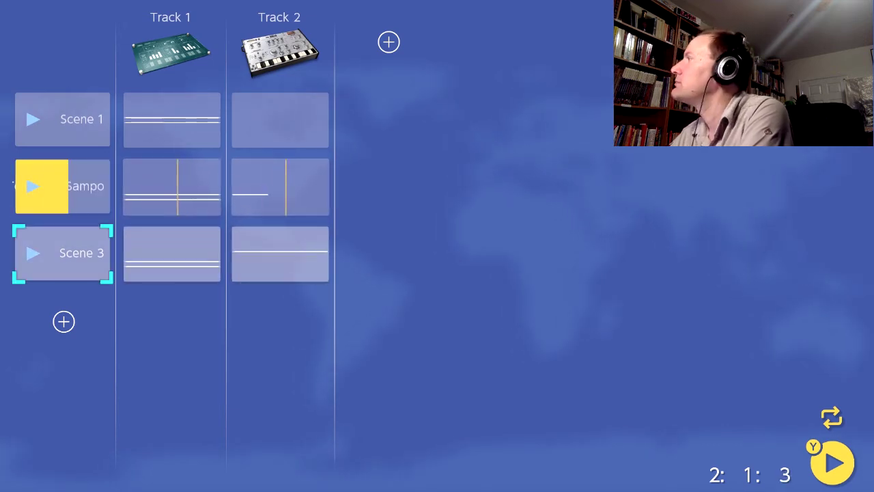
key(Return)
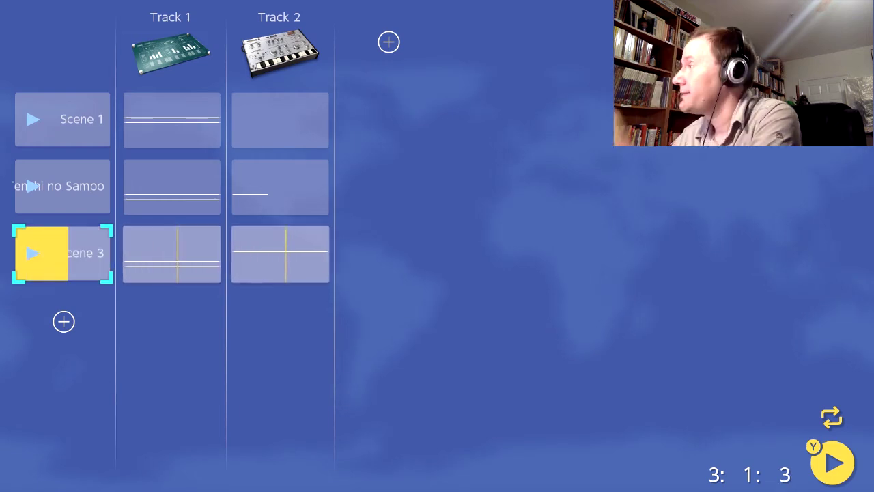
- Duplicate the Tenshi no Sampo scene directly below the original
key(Down)
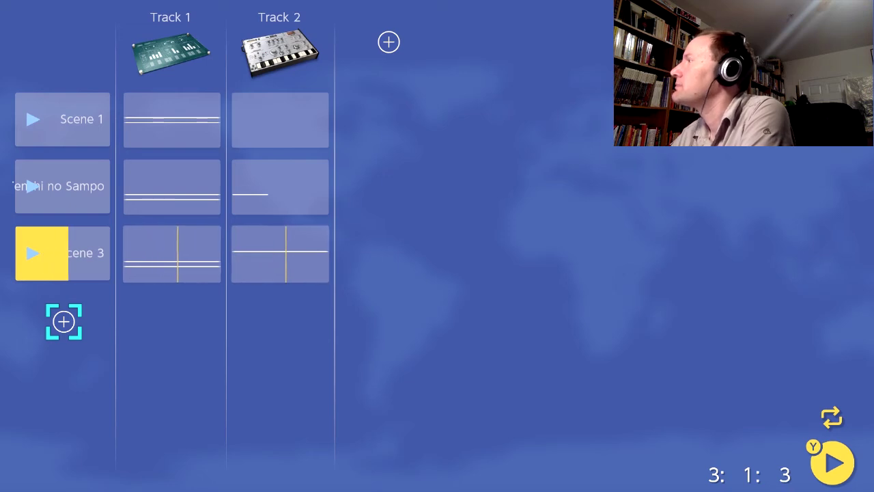
key(Up)
key(Up)
key(Down)
key(Up)
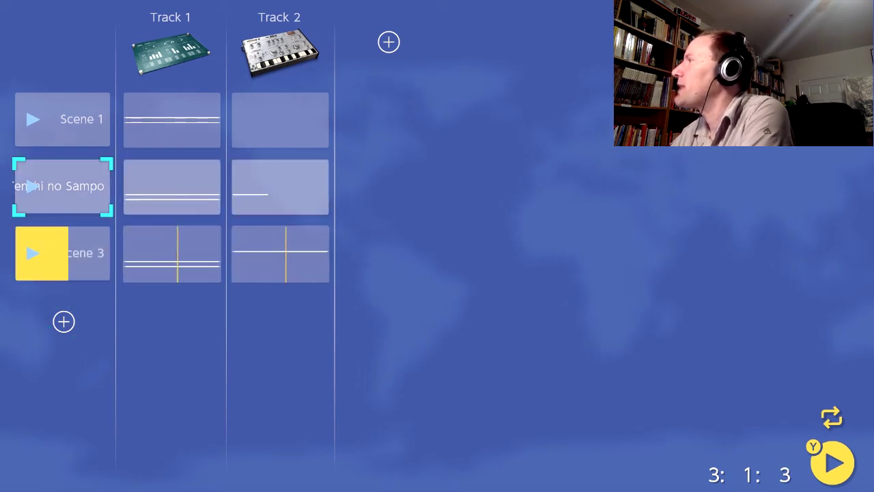
key(x)
key(Down)
key(Down)
key(Return)
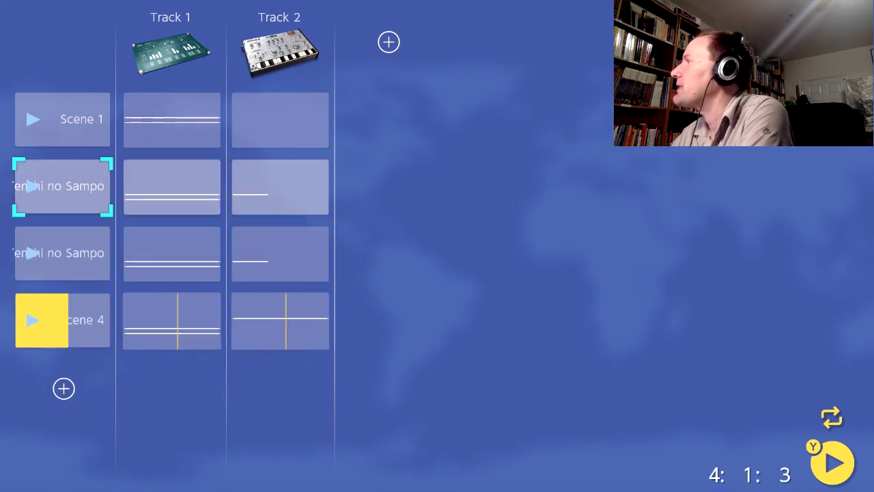
- Copy the Track 2 clip of the first Tenshi no Sampo scene
key(Down)
key(Down)
key(Right)
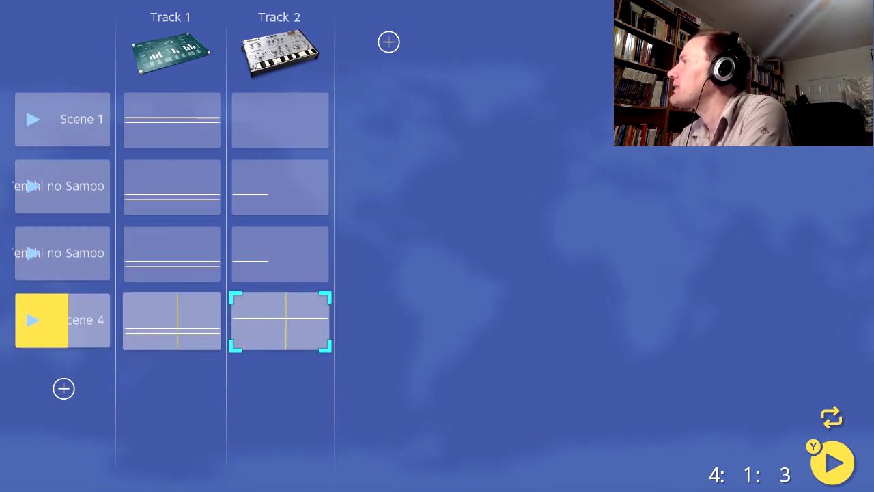
key(Up)
key(Up)
key(Down)
key(Up)
key(x)
key(Down)
key(Down)
key(Return)
- Paste the copied clip over the Track 2 clip of Scene 4
key(Down)
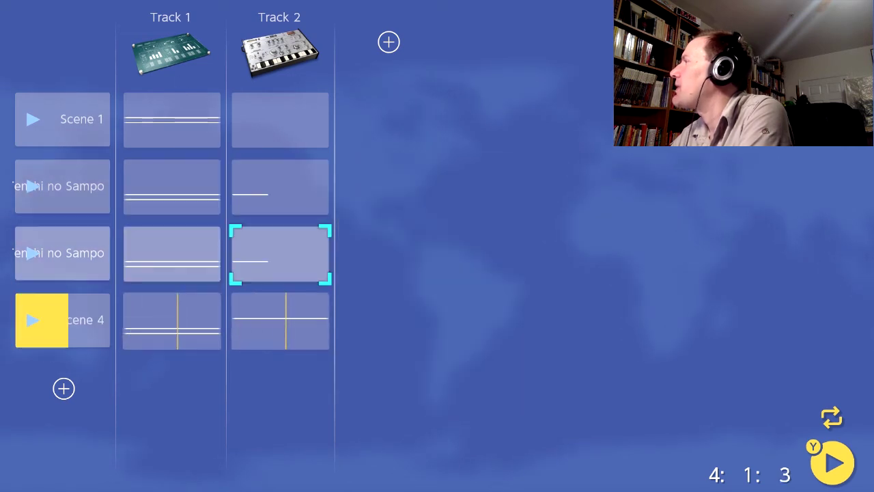
key(Down)
key(x)
key(Down)
key(Down)
key(Down)
key(Return)
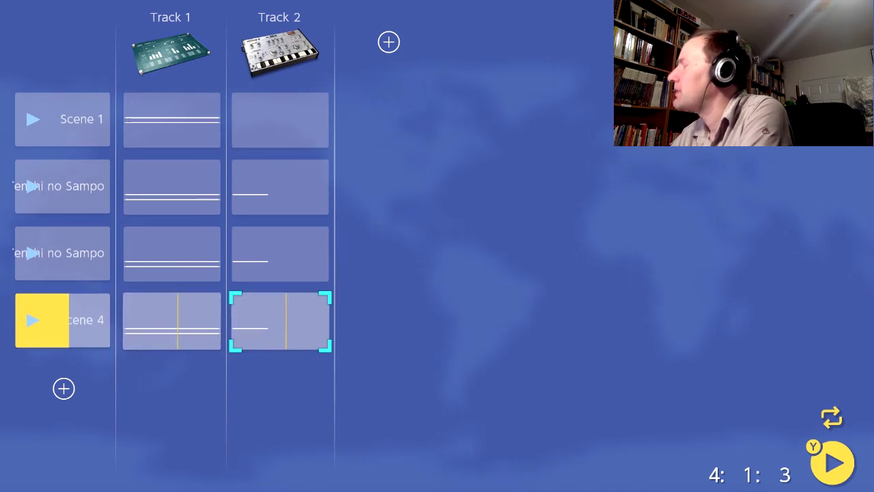
- Lengthen the C3 note in Scene 4's Track 2 clip to fill the whole bar, and return to the scene overview
key(a)
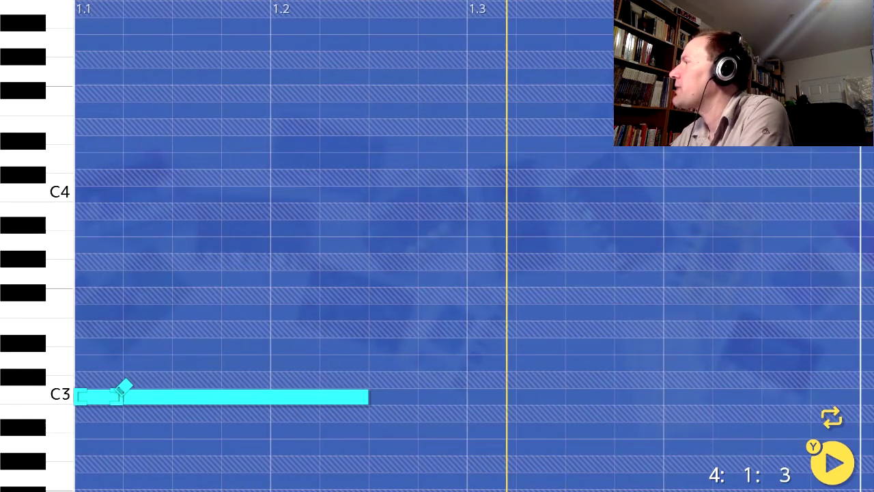
key(a)
key(a)
key(Right)
key(Right)
key(Right)
key(Right)
key(Right)
key(Right)
key(Right)
key(Right)
key(Right)
key(Right)
key(Right)
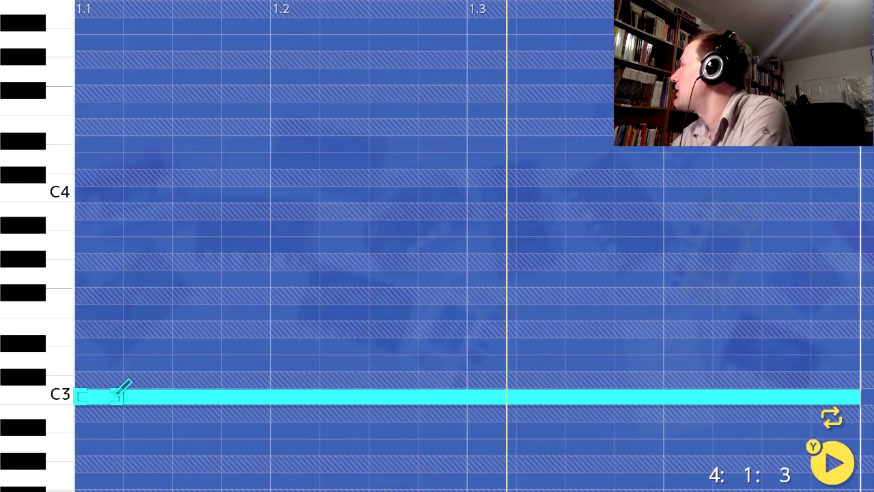
key(b)
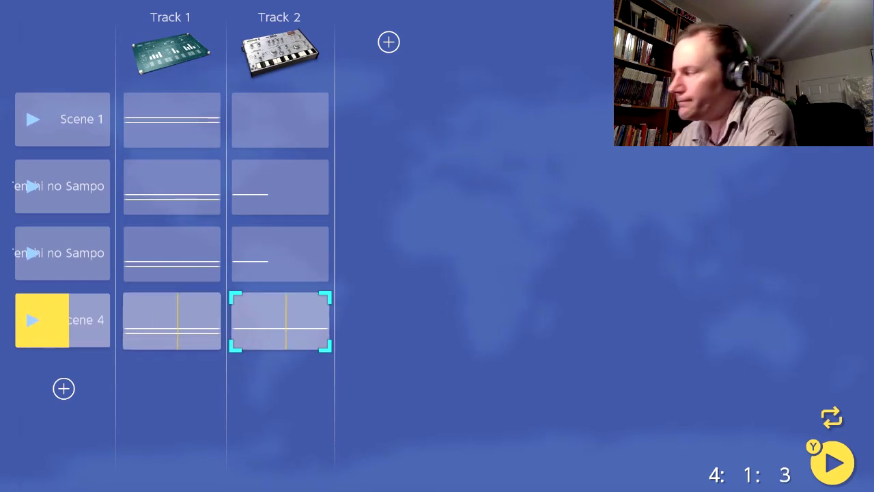
- Add a third track using the same synthesizer as Track 2
key(Up)
key(Up)
key(Up)
key(Right)
key(a)
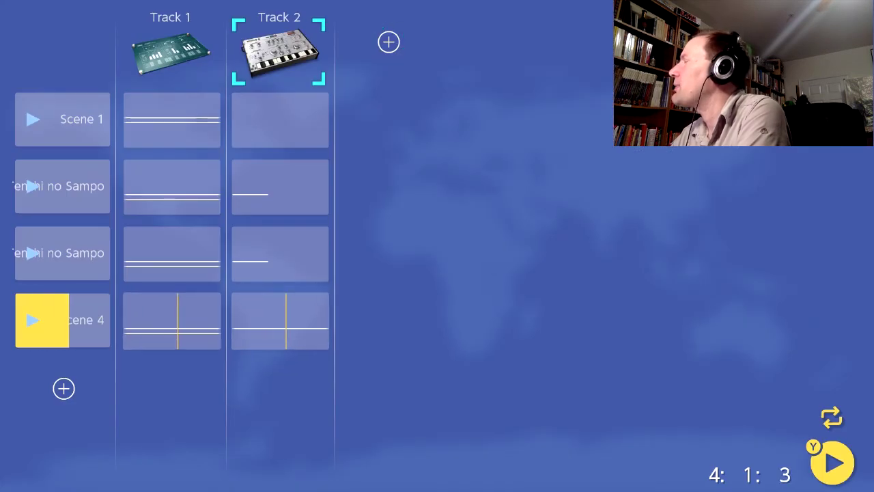
key(Return)
key(Escape)
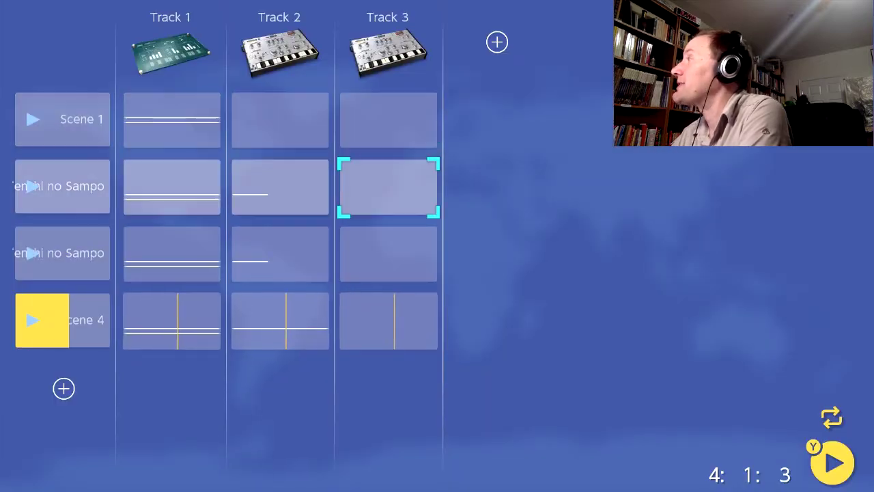
- Enter short ascending notes C4, C#4 and D#4 at the start of Scene 4's Track 3 clip
key(Return)
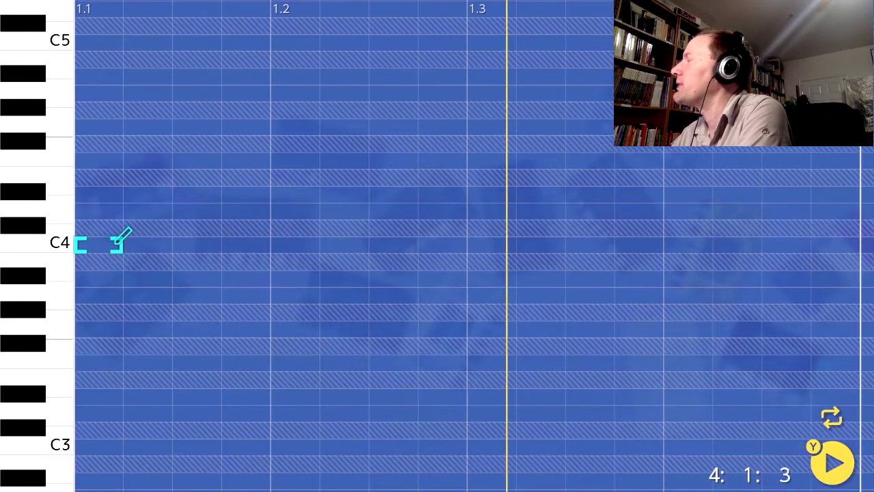
key(Return)
key(Right)
key(Up)
key(Return)
key(Right)
key(Up)
key(Up)
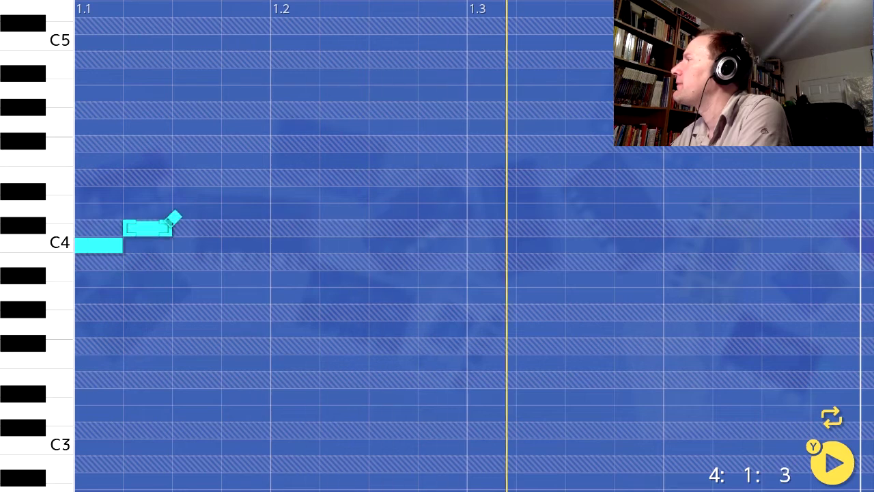
key(Return)
key(Right)
key(Escape)
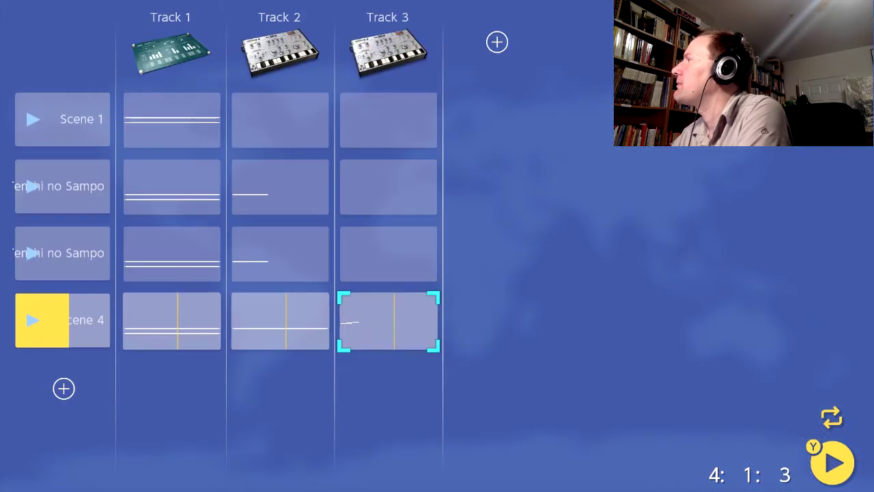
- Reopen Scene 4's Track 3 clip and delete its three short notes around C4
key(Return)
key(Left)
key(Left)
key(Down)
key(Return)
key(Left)
key(Down)
key(Return)
key(Right)
key(Up)
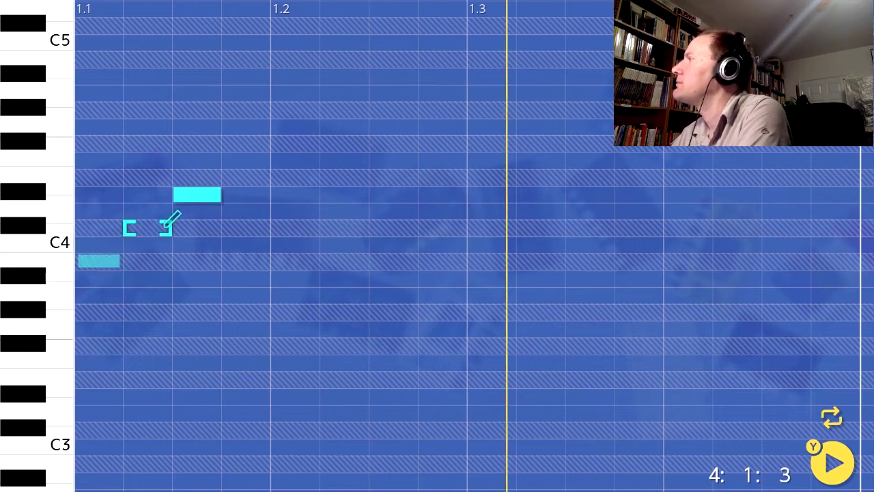
key(Right)
key(Up)
key(Up)
key(Return)
- Place a short C2 note at the start of Scene 4's Track 3 clip
key(Down)
key(Down)
key(Down)
key(Down)
key(Down)
key(Down)
key(Down)
key(Down)
key(Down)
key(Down)
key(Down)
key(Down)
key(Down)
key(Down)
key(Down)
key(Down)
key(Down)
key(Down)
key(Down)
key(Down)
key(Left)
key(Left)
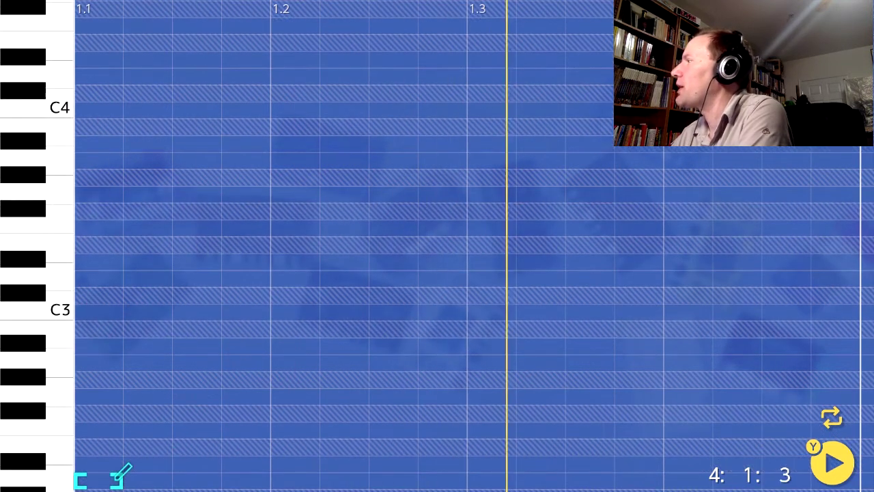
key(Right)
key(Left)
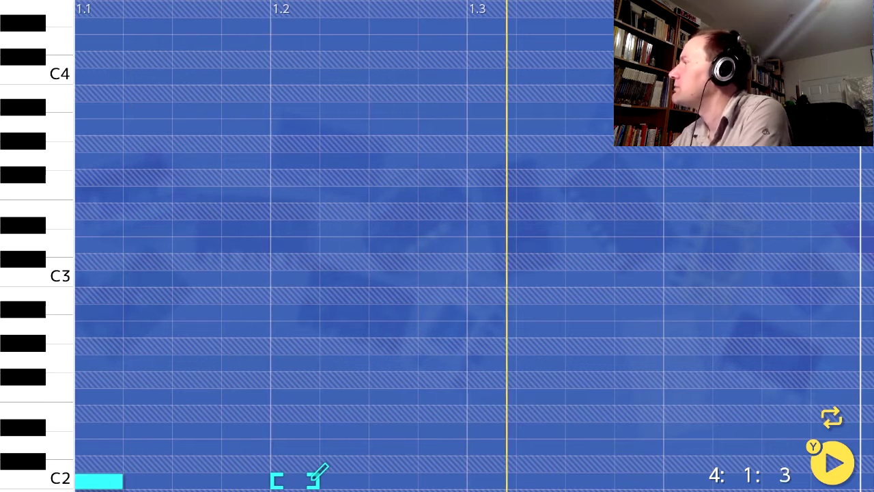
- Add short D2 and D#2 notes right after the C2 note, then return to Scene 4 in the scene overview
click(164, 448)
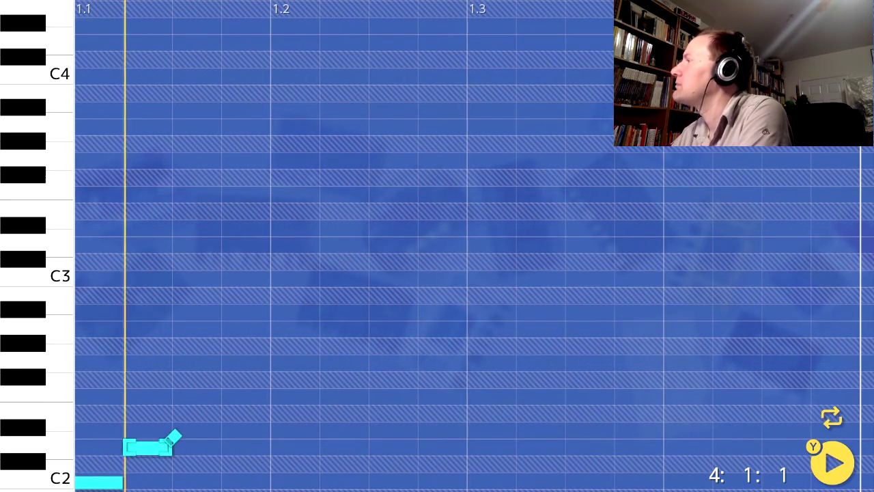
click(215, 430)
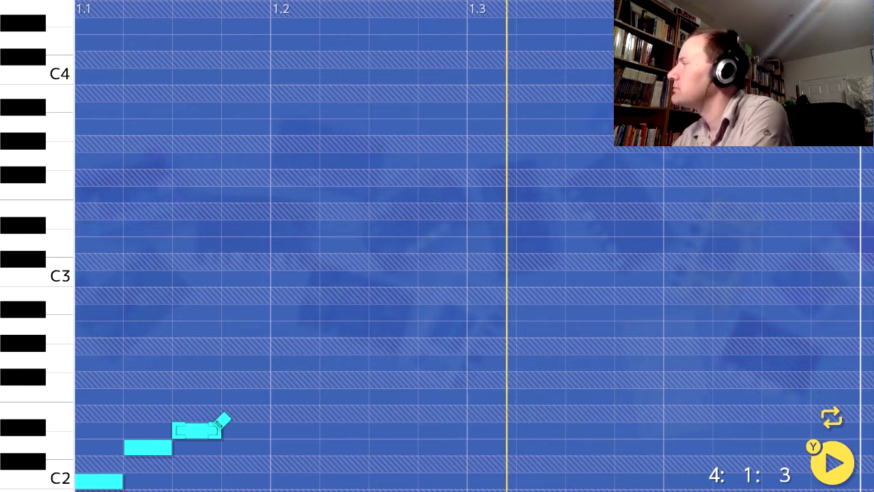
key(Escape)
key(Left)
key(Left)
key(Left)
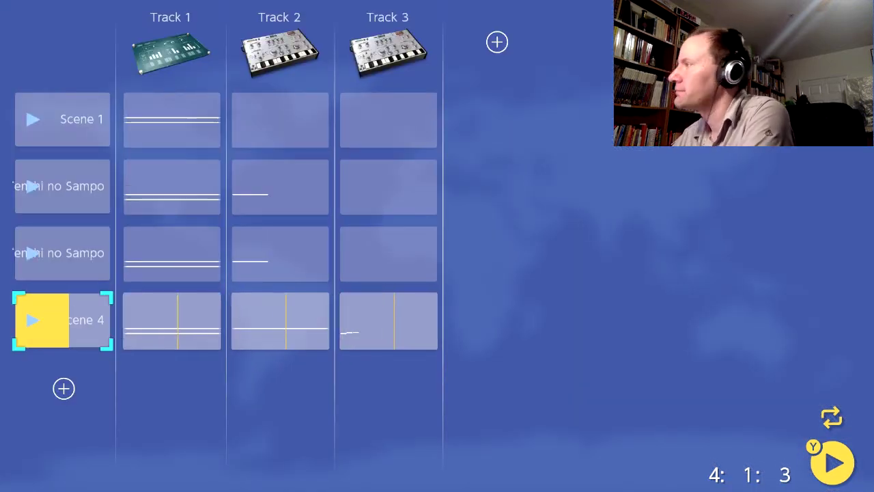
- Launch Scene 2 "Tenshi no Sampo" in the scene overview, and switch playback back to Scene 4
key(Up)
key(Up)
key(Return)
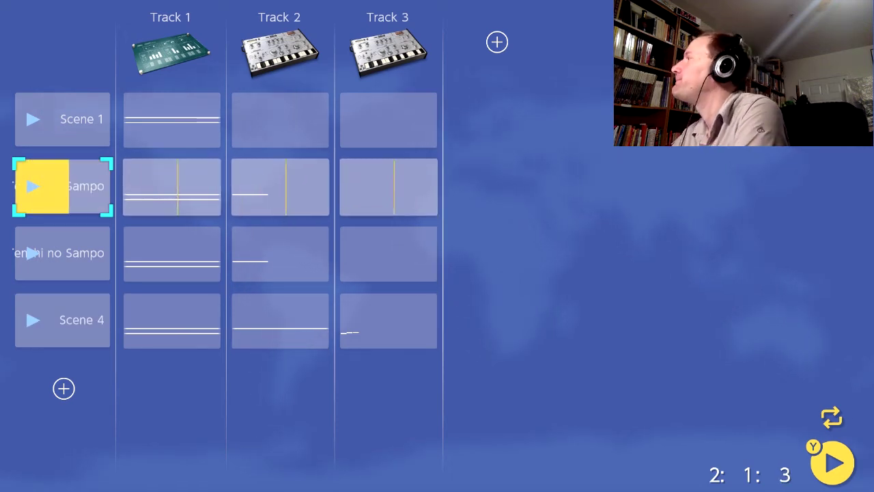
key(Down)
key(Down)
key(Return)
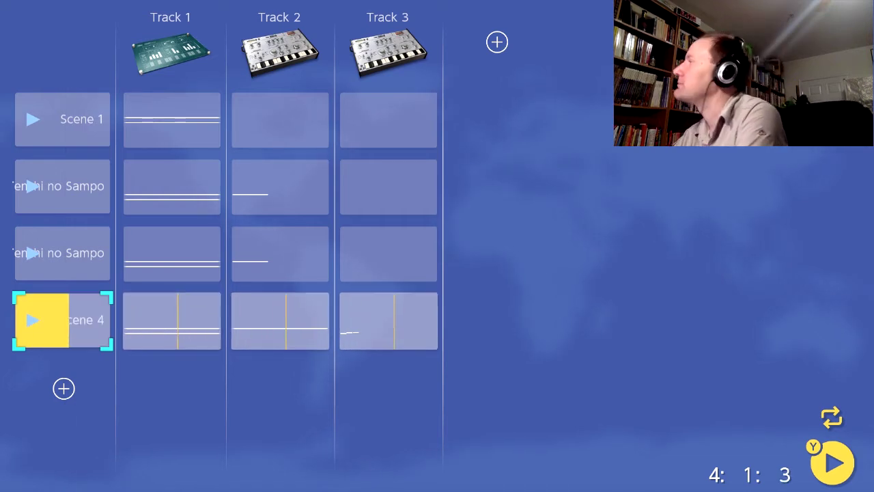
key(Down)
key(Return)
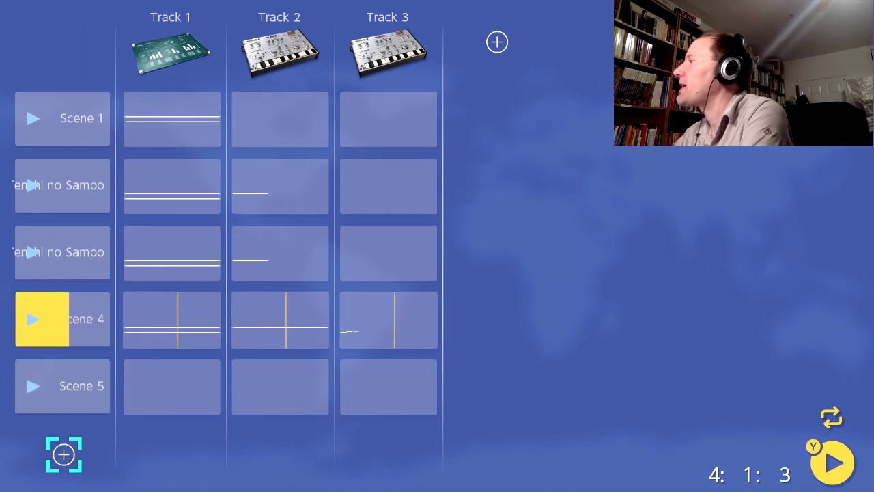
key(Up)
key(Right)
key(Up)
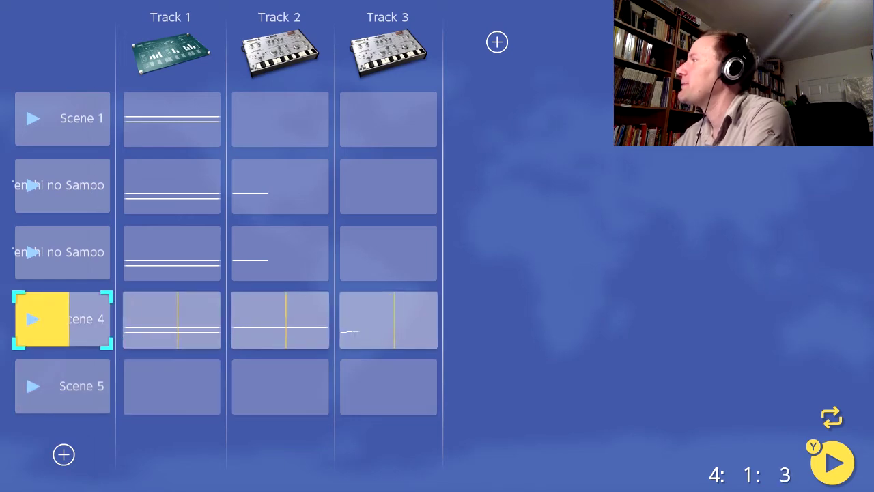
key(Down)
key(x)
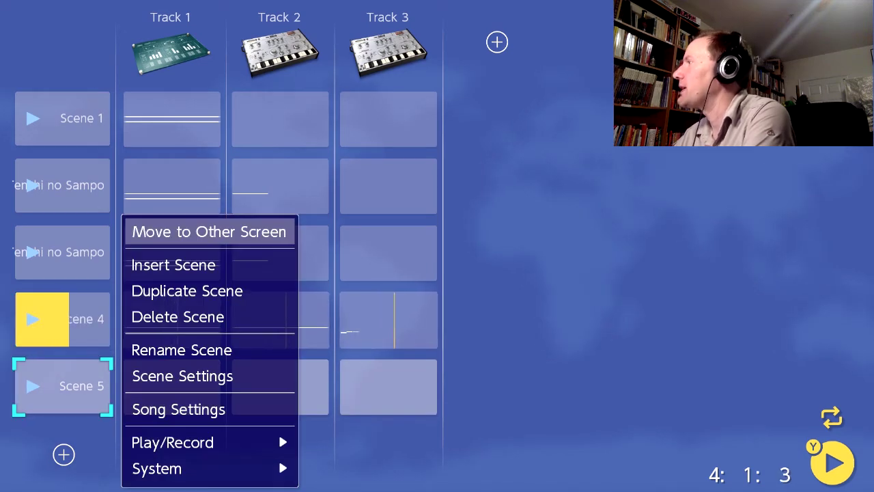
key(Down)
key(Down)
key(Down)
key(Return)
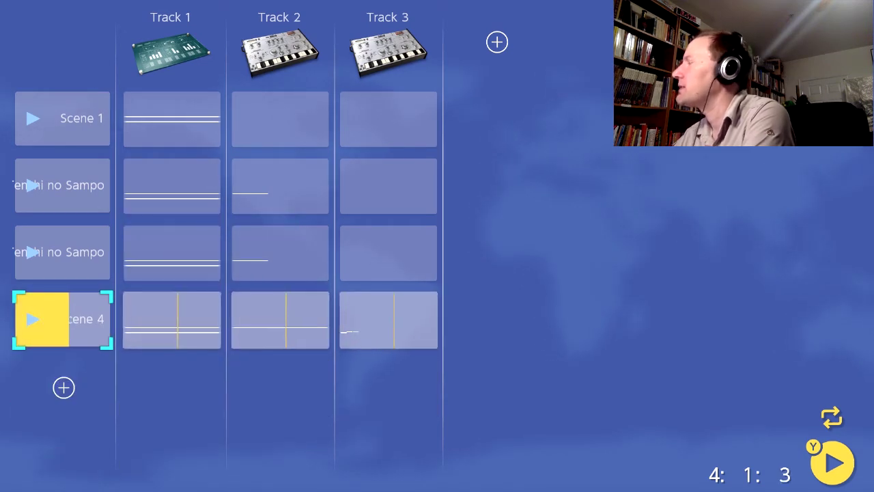
- Duplicate Scene 4 with all three of its clips as Scene 5
key(x)
key(Down)
key(Down)
key(Down)
key(Down)
key(Down)
key(Up)
key(Up)
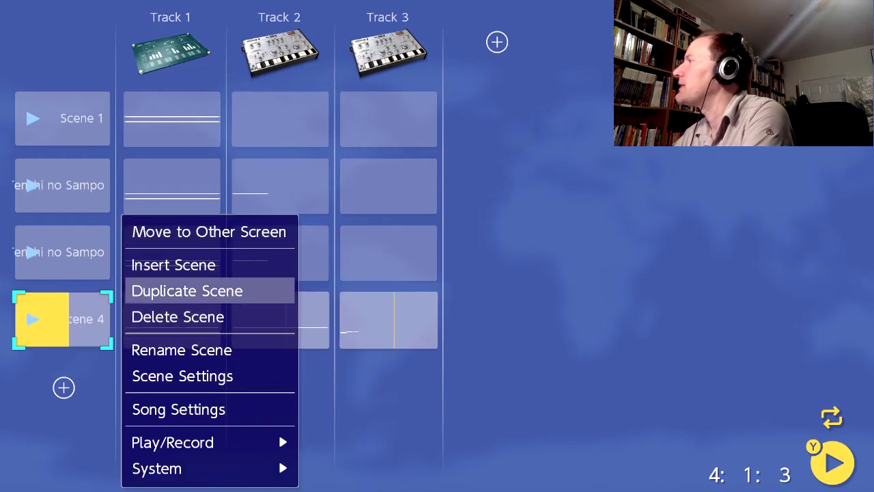
key(Return)
- Check the short low notes in the Track 3 clip, and return to the scene overview to launch Scene 5
key(Right)
key(Down)
key(Return)
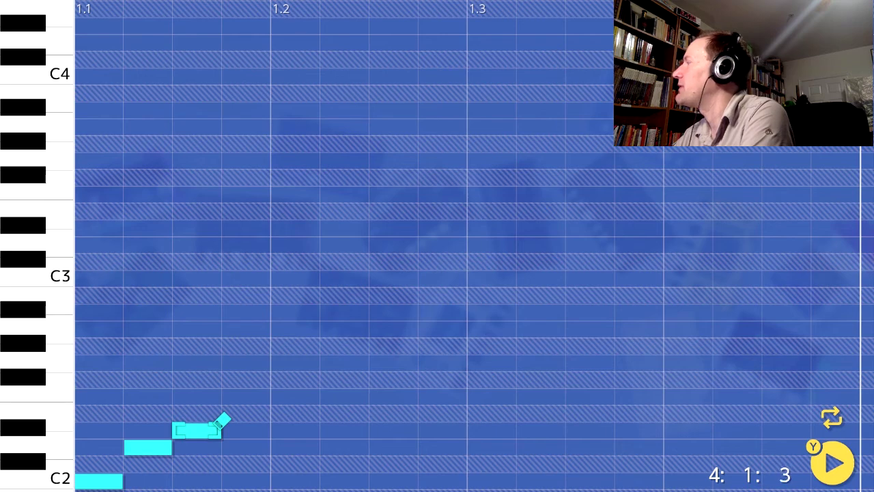
key(Menu)
key(Escape)
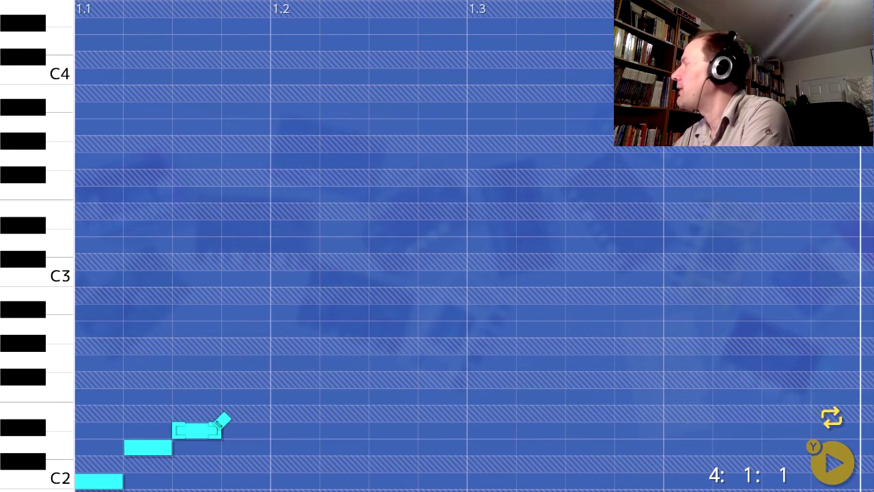
key(Escape)
key(Left)
key(Return)
- Open Scene 5's Track 3 clip and enter short ascending notes C3, D3 and D#3 from its start
key(Right)
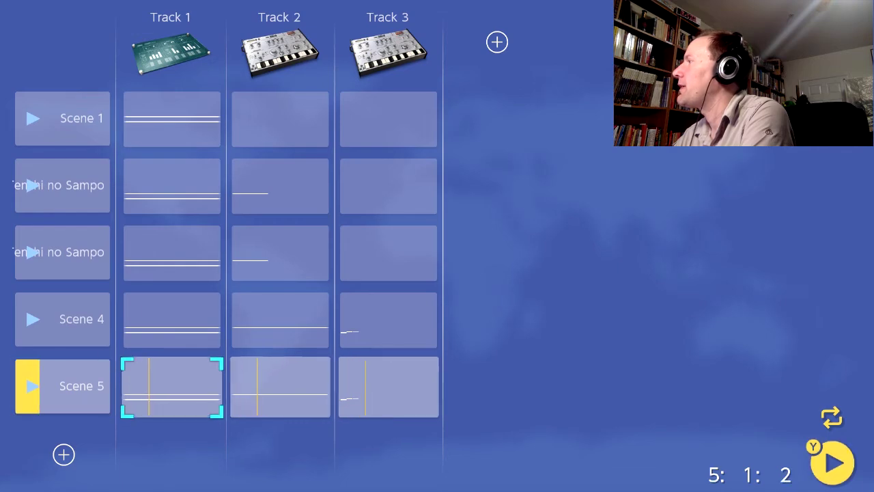
key(Right)
key(Right)
key(Return)
key(Up)
key(Left)
key(Left)
key(Up)
key(Up)
key(Up)
key(Up)
key(Up)
key(Up)
key(Up)
key(Up)
key(Up)
key(Up)
key(Down)
key(Down)
key(Return)
key(Right)
key(Right)
key(Up)
key(Up)
key(Left)
key(Return)
key(Right)
key(Up)
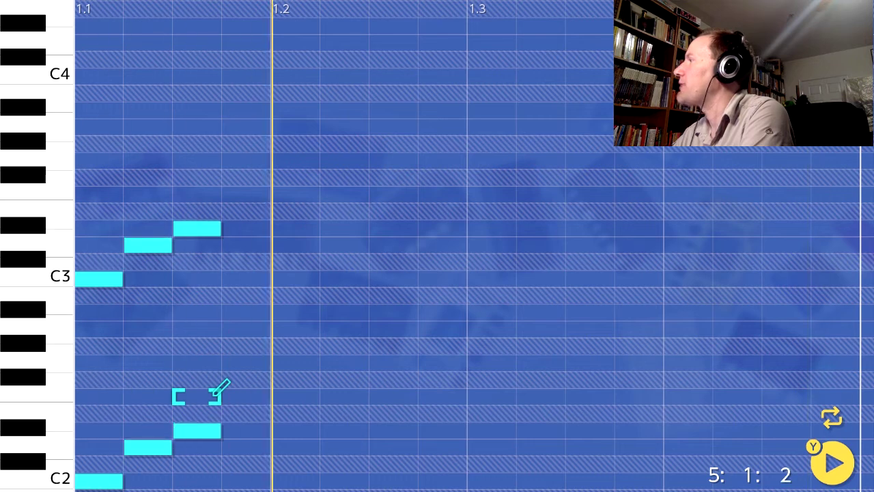
- Delete the low C2, D2 and D#2 notes and add a short F3 note right after D#3
click(198, 430)
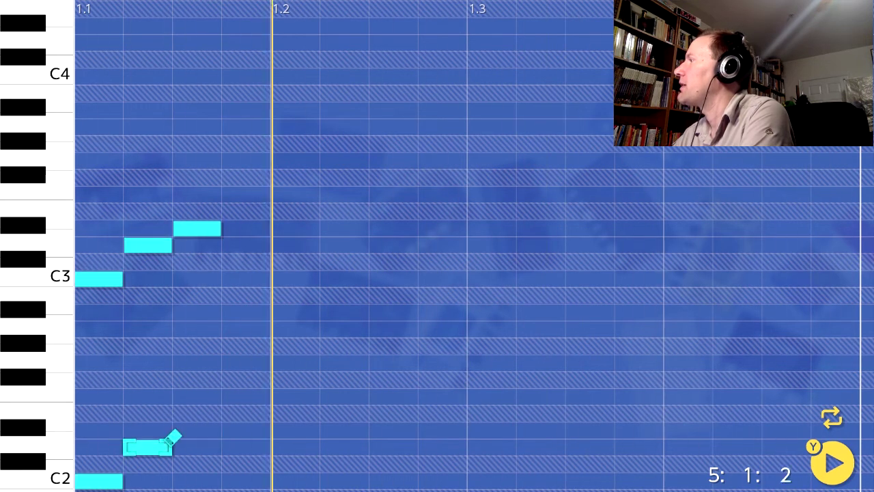
click(148, 447)
click(99, 480)
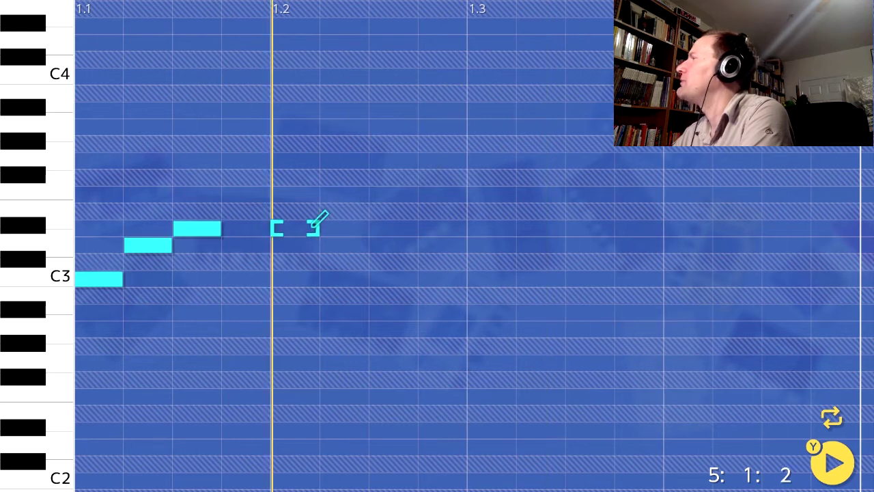
click(247, 195)
click(295, 161)
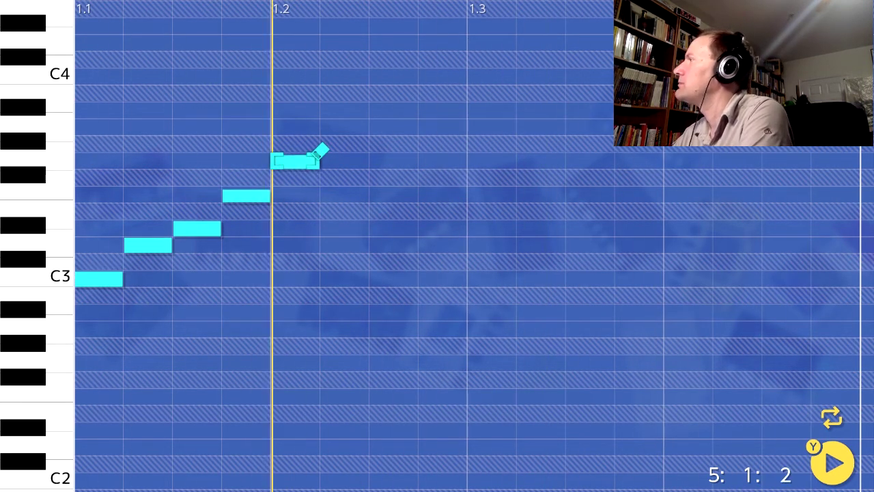
click(344, 194)
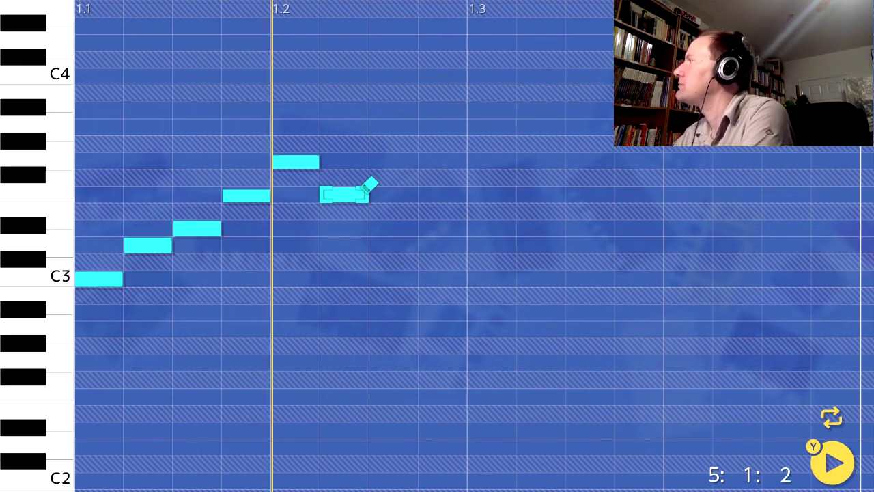
click(295, 161)
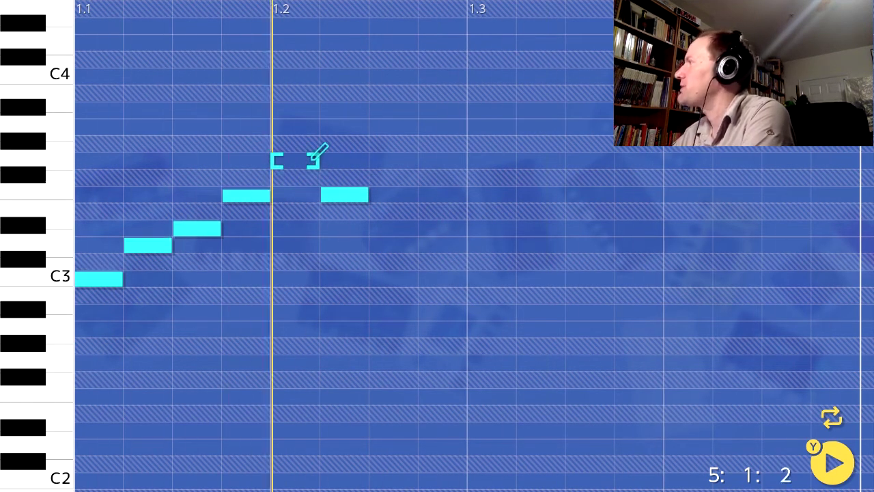
click(344, 195)
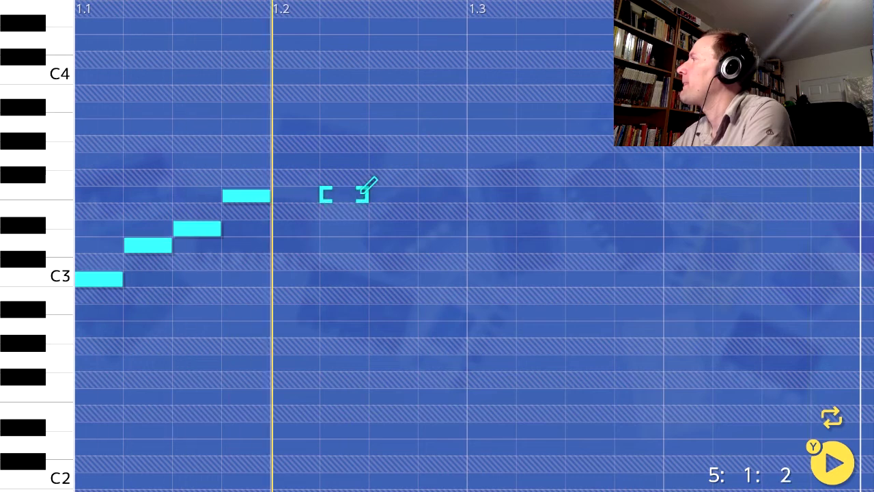
click(295, 228)
click(344, 245)
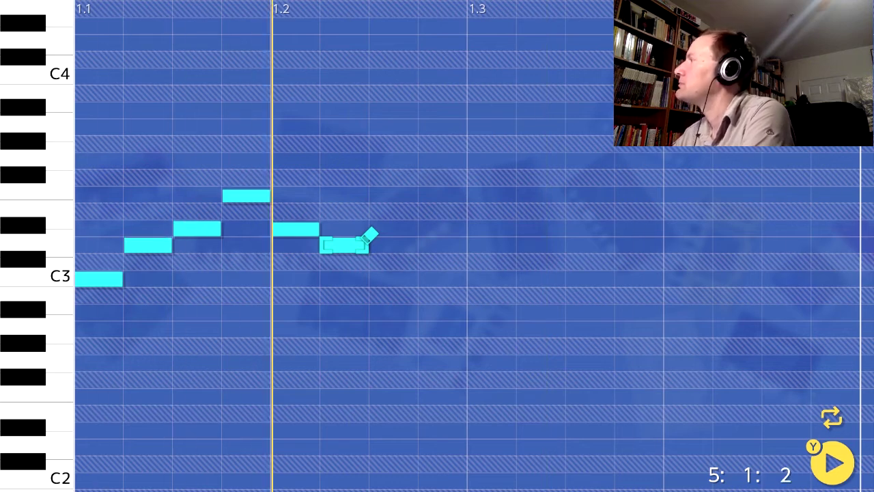
click(345, 245)
click(295, 229)
click(295, 211)
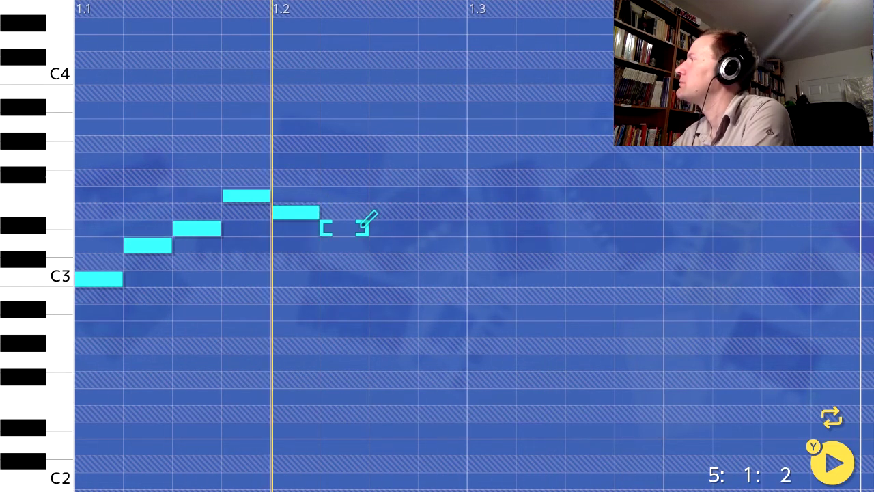
click(295, 211)
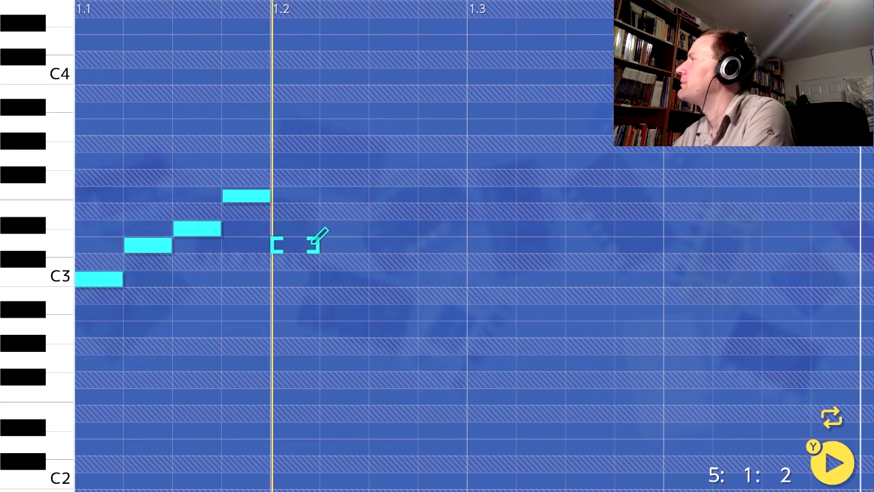
- Add short descending notes D#3, D3 and C3 in sequence from beat 1.2
click(295, 245)
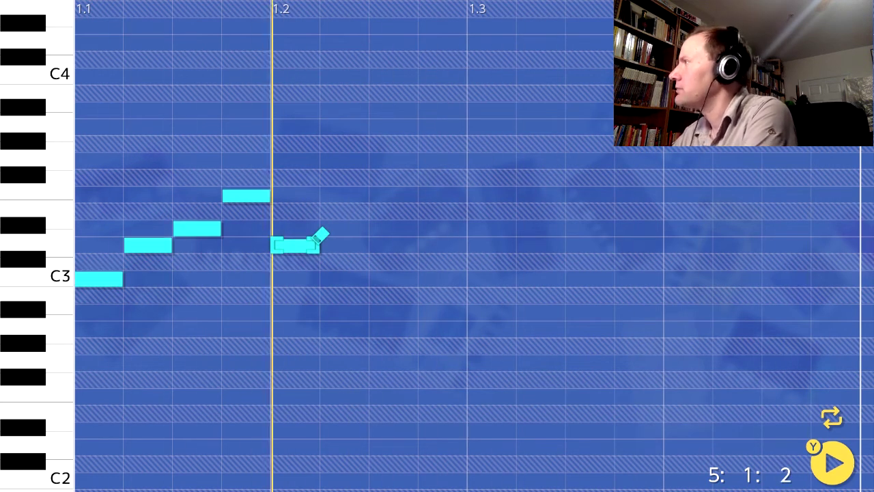
drag(319, 239, 321, 218)
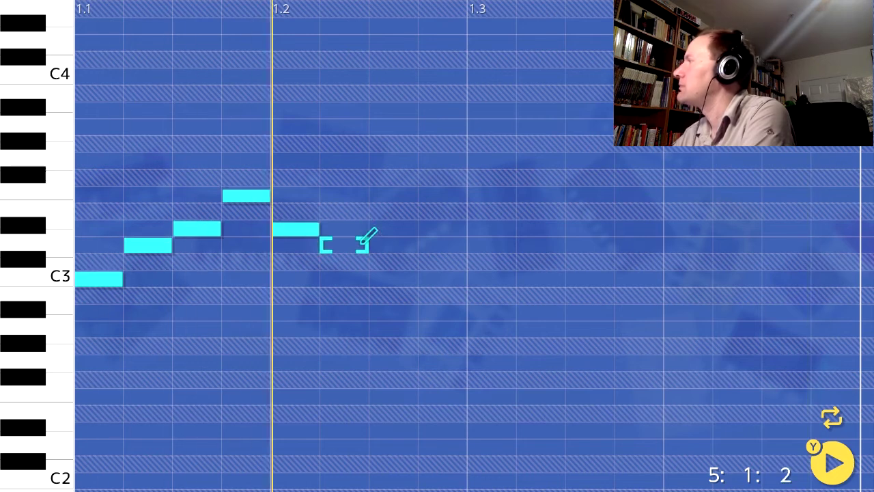
click(361, 244)
click(403, 277)
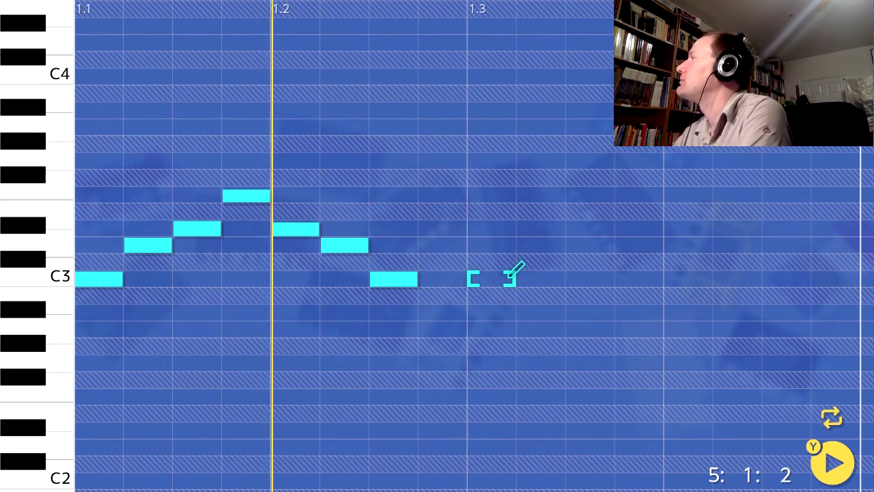
- Enter short rising notes F3, G3 and A3 from beat 1.3, and end the bar's phrase descending through G3 and F3
click(511, 190)
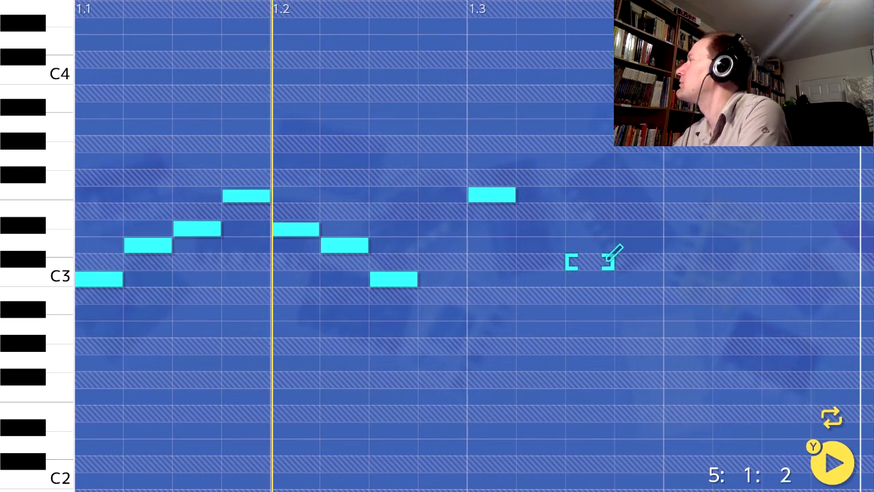
click(564, 157)
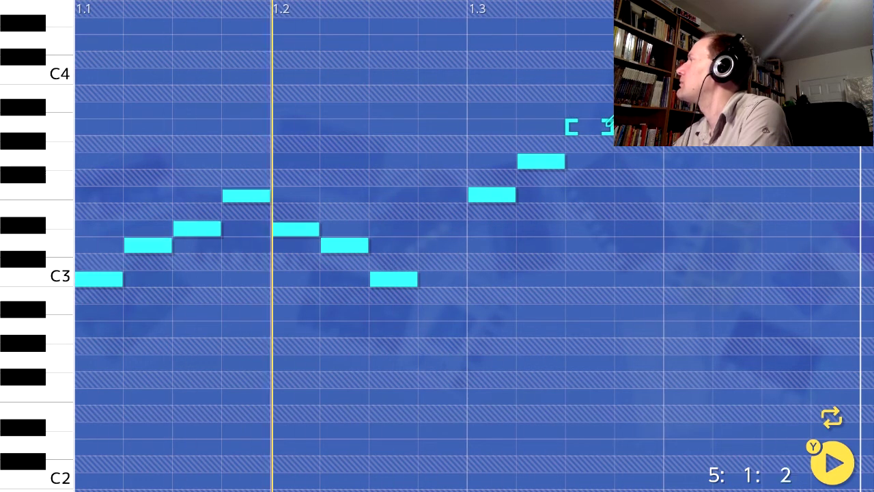
click(590, 127)
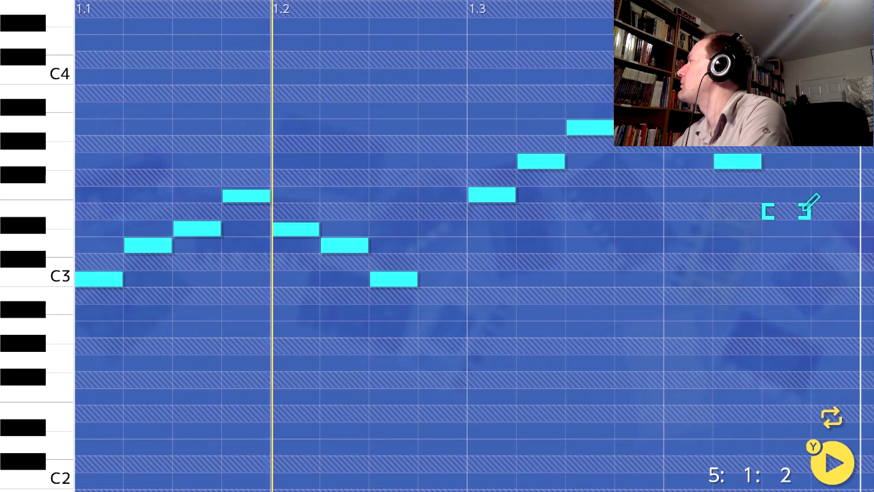
click(786, 195)
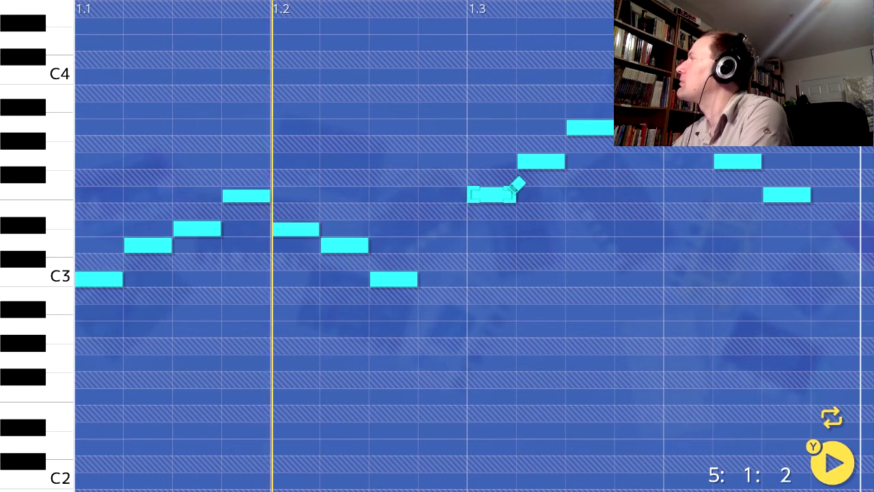
- Layer a second rising and falling line one grid step earlier, with F3 before beat 1.3, G3, A3, A#3, and ending on G3 and F3
click(442, 195)
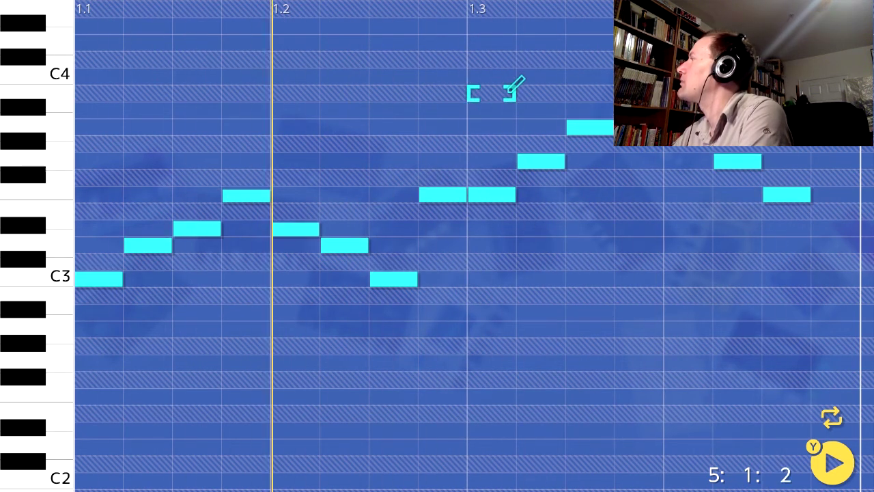
click(491, 160)
click(491, 194)
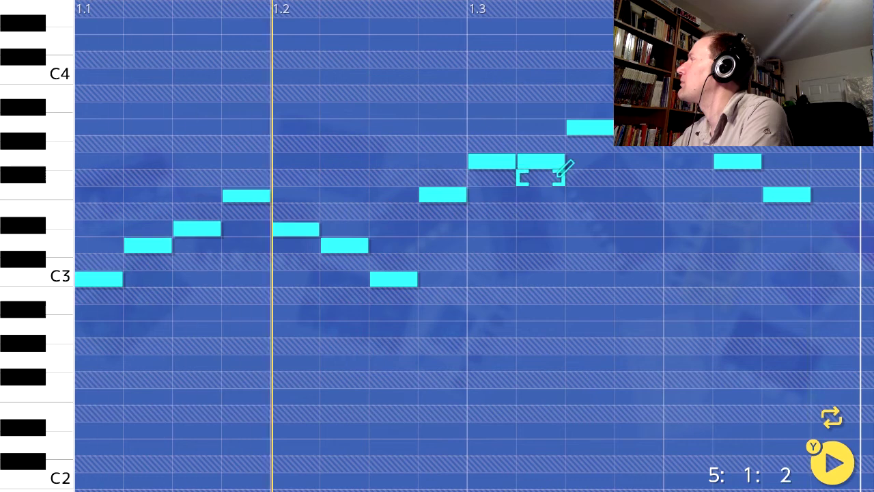
click(541, 160)
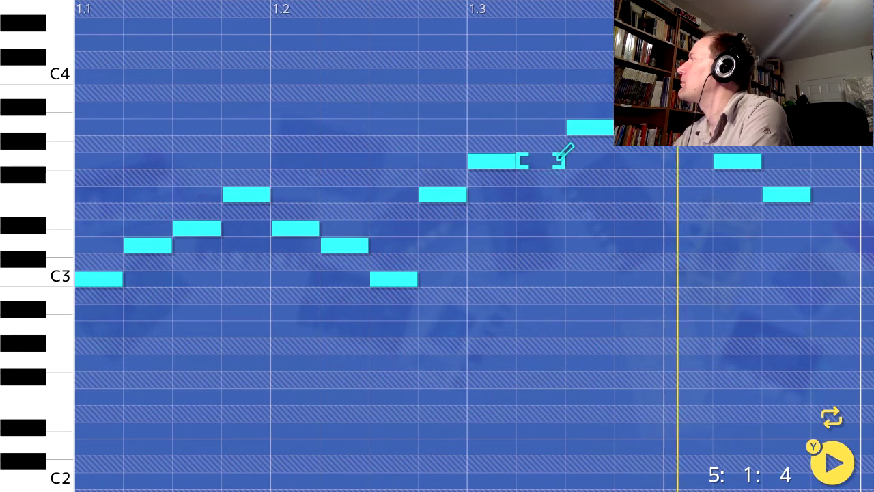
click(491, 194)
click(541, 160)
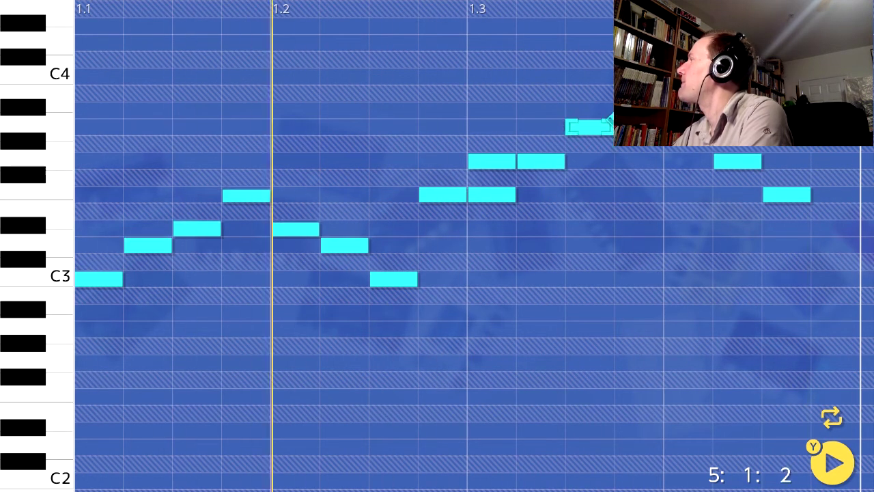
click(541, 127)
click(589, 110)
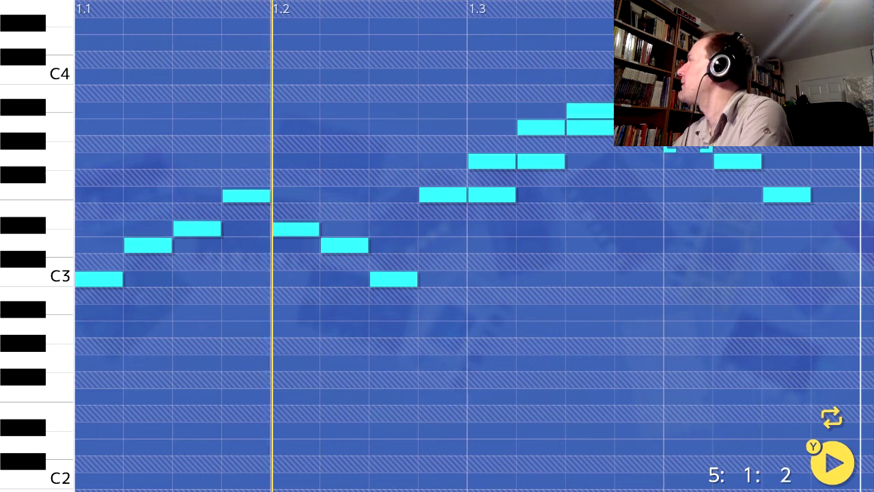
click(737, 195)
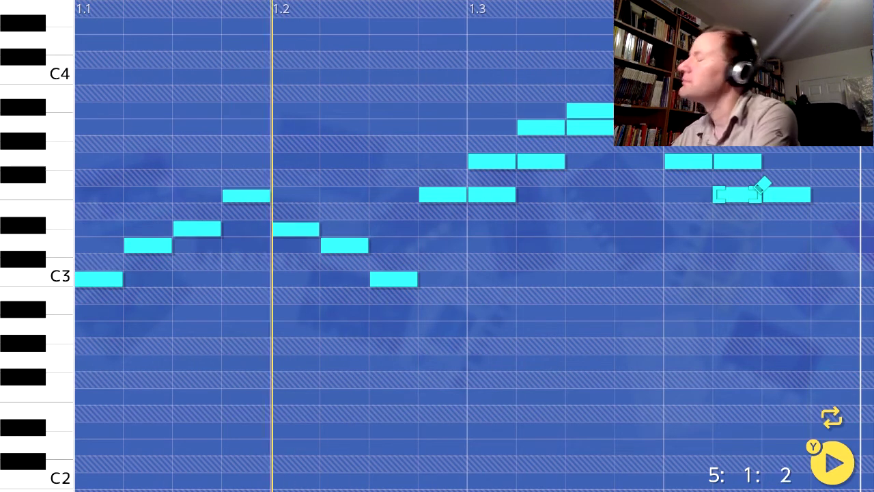
- Close the Track 3 clip and switch to Scene 4 in the scene overview
key(Escape)
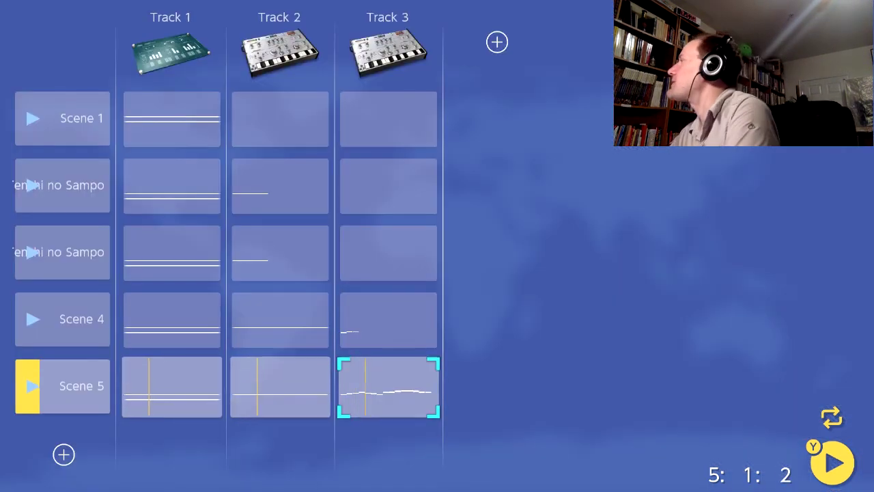
key(Left)
key(Left)
key(Up)
key(Left)
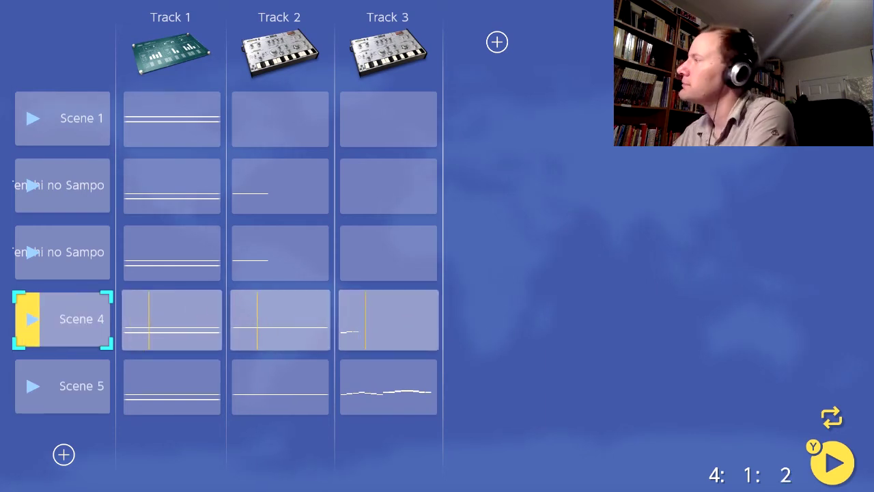
- Compare the Track 3 melodies by playing Scene 5 and switching playback back to Scene 4
key(Down)
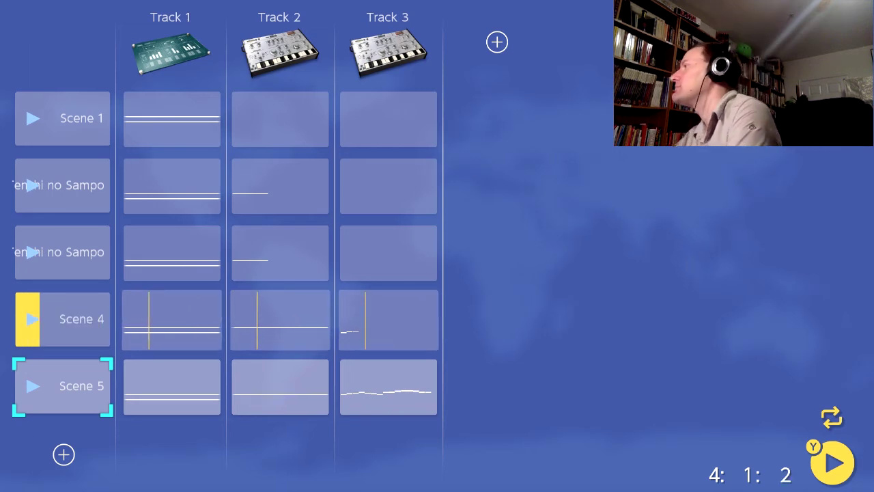
key(Return)
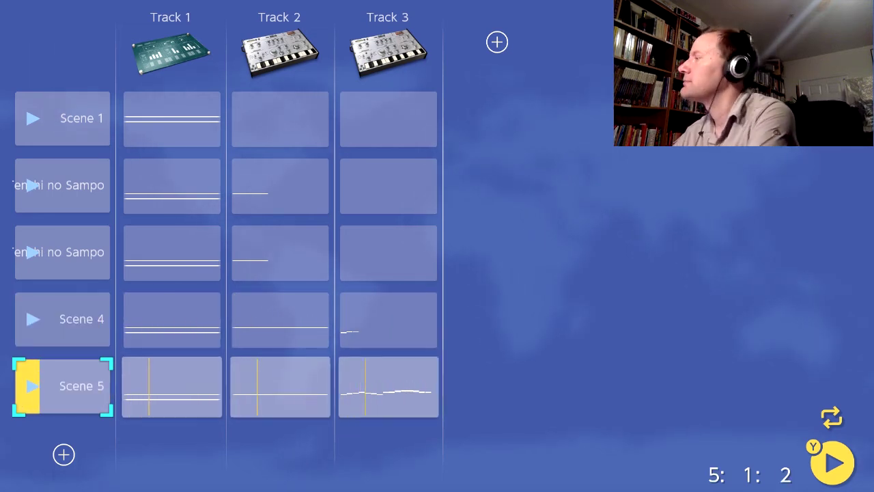
key(Up)
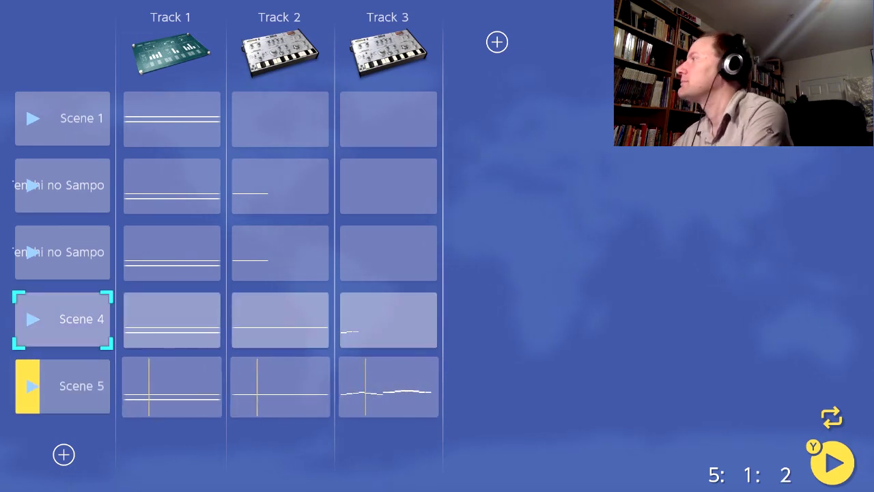
key(Return)
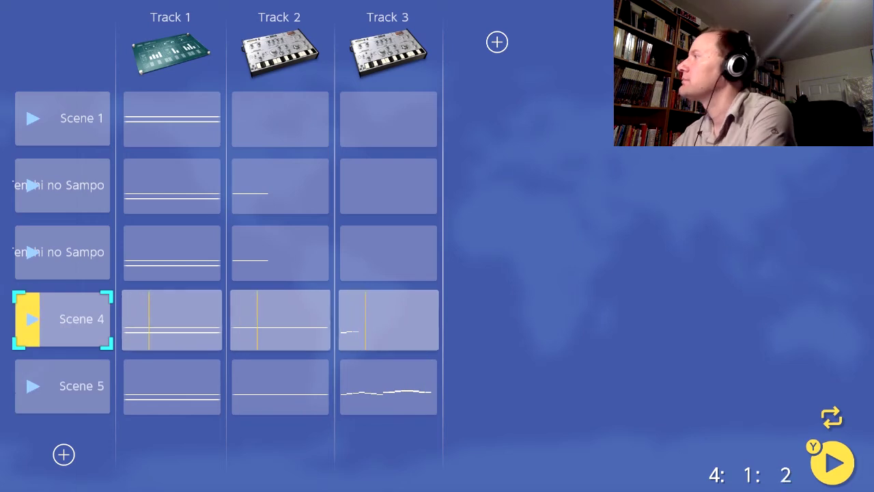
- Play the third scene and the second scene one after the other
key(Up)
key(Up)
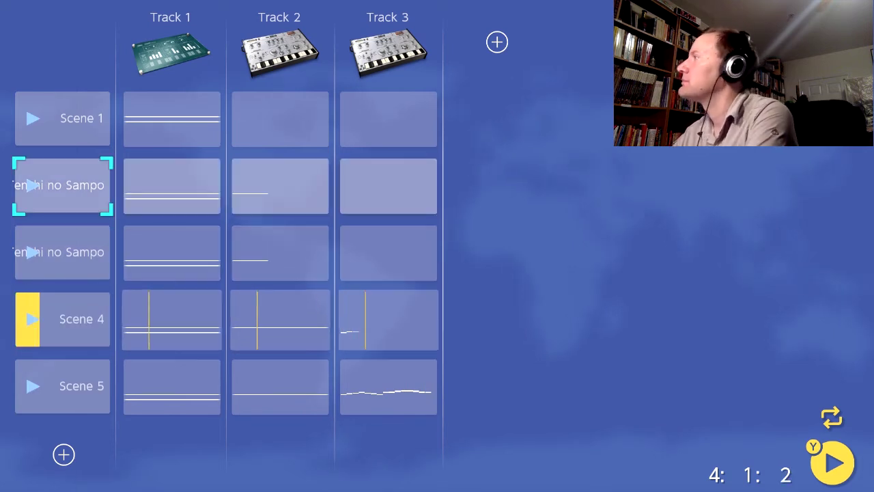
key(Down)
key(Return)
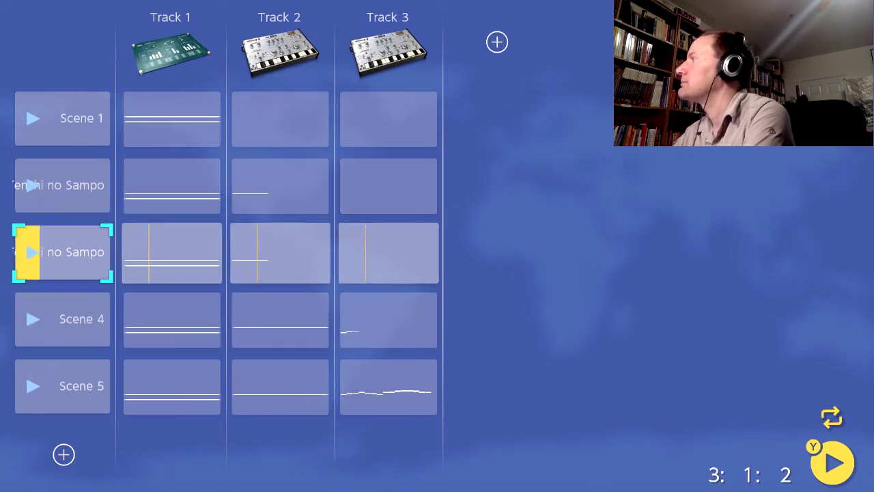
key(Up)
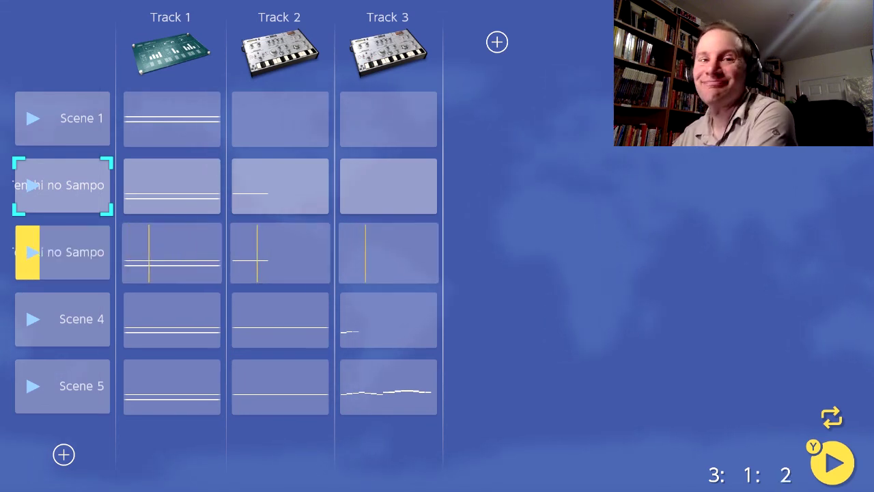
key(Return)
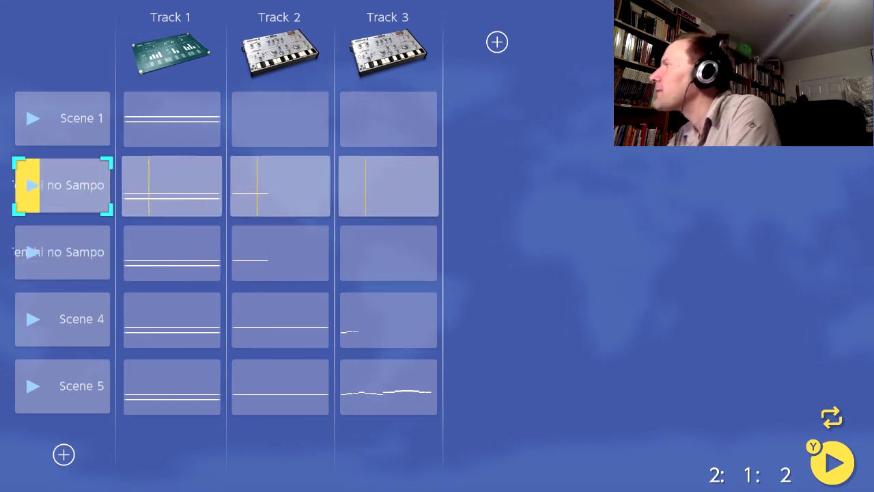
- Switch playback to the third scene and back to the second to check whether they are duplicates
key(Down)
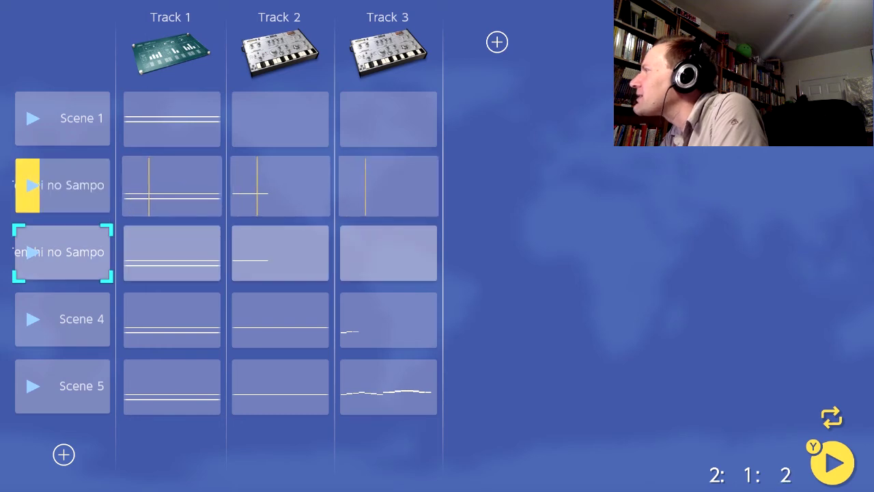
key(Up)
key(Down)
key(Return)
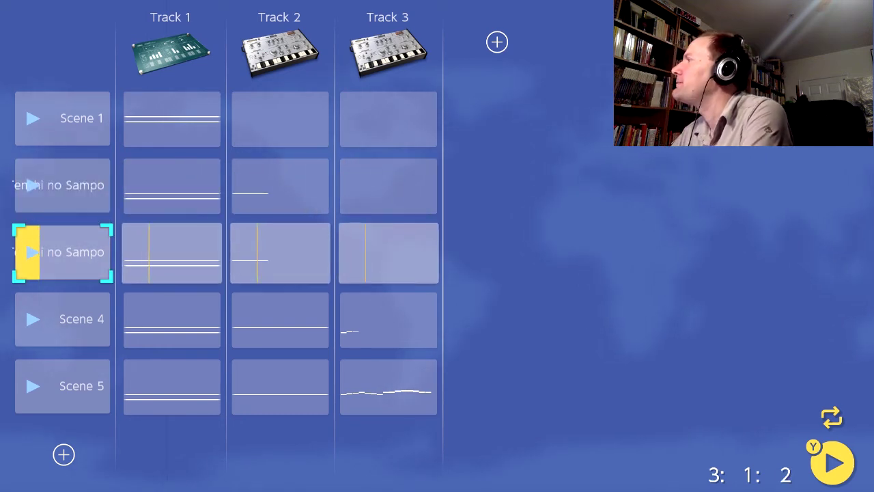
key(Up)
key(Up)
key(Down)
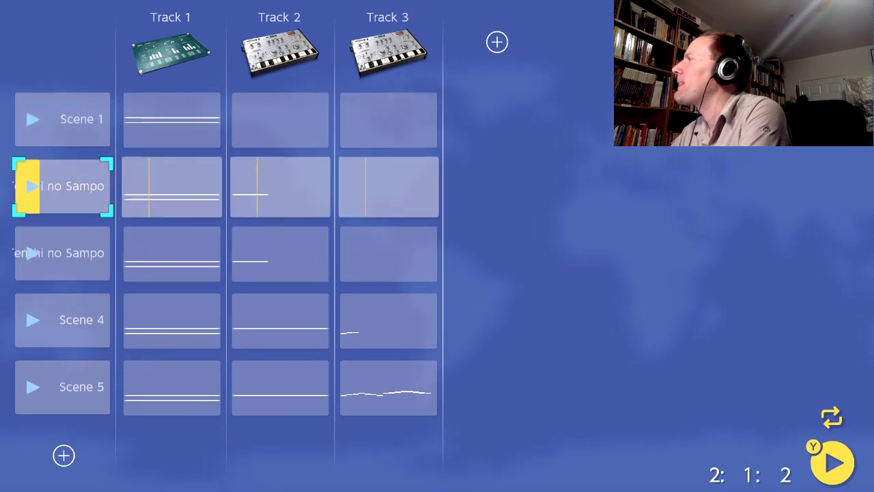
- Delete the third scene, which duplicates the second scene
key(Down)
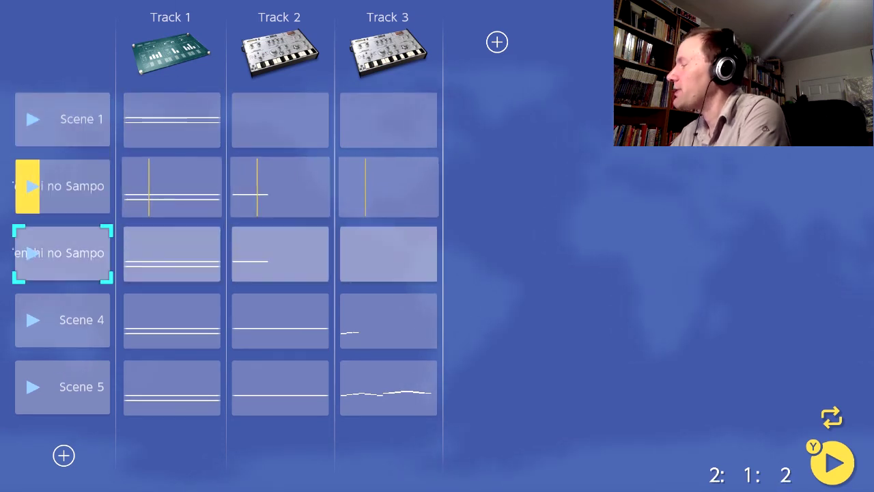
key(x)
key(Down)
key(Down)
key(Down)
key(Return)
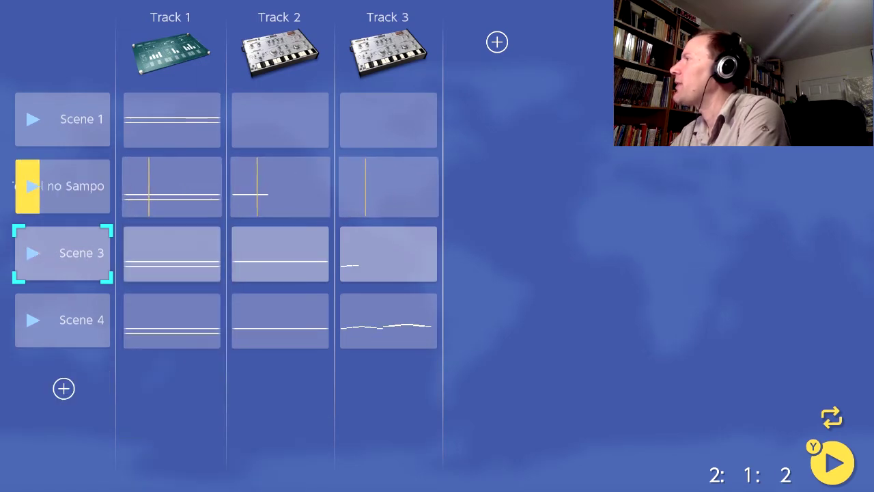
- Play Scene 1
key(Up)
key(Up)
key(Return)
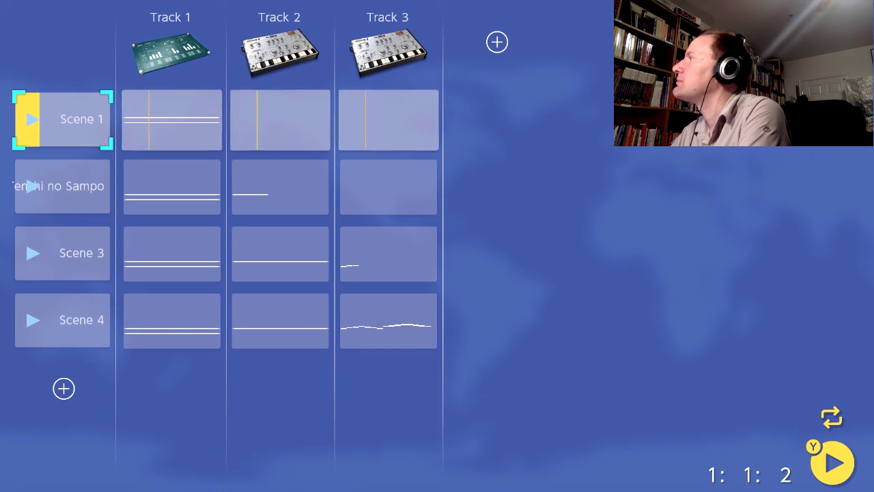
- Add a new empty scene below Scene 4 and switch playback to it
key(Down)
key(Down)
key(Down)
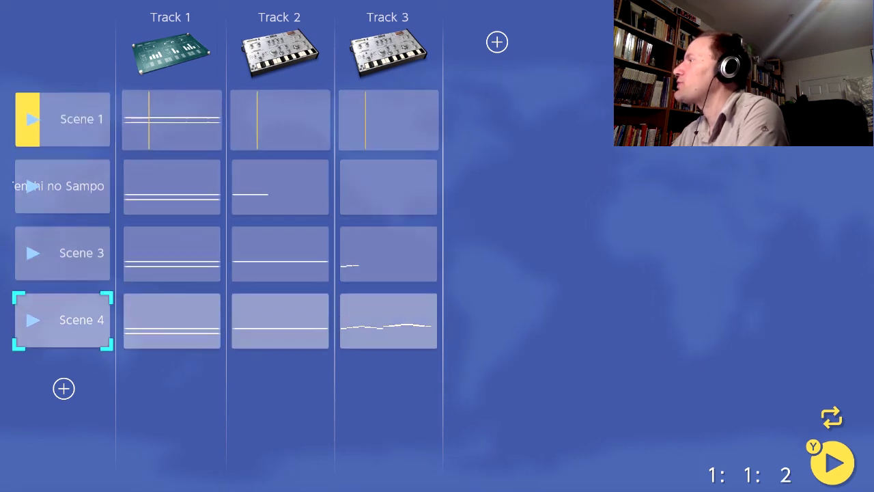
key(Down)
key(Return)
key(Up)
key(Up)
key(Up)
key(Up)
key(Up)
key(Down)
key(Down)
key(Down)
key(Down)
key(Return)
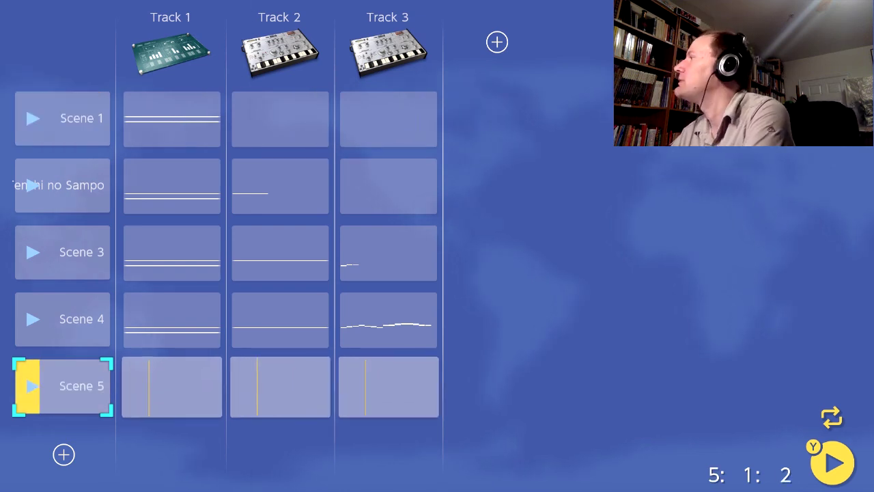
- Play Scene 1, the second scene and Scene 3 in order
key(Up)
key(Up)
key(Up)
key(Up)
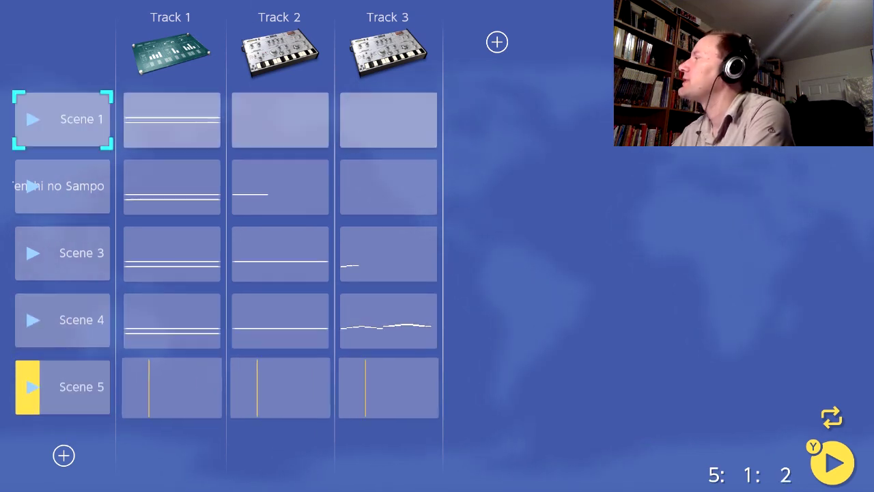
key(Return)
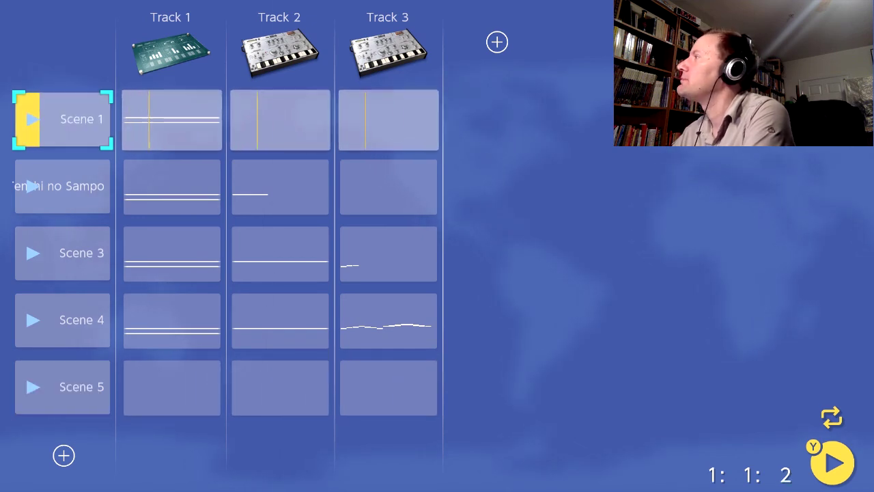
key(Down)
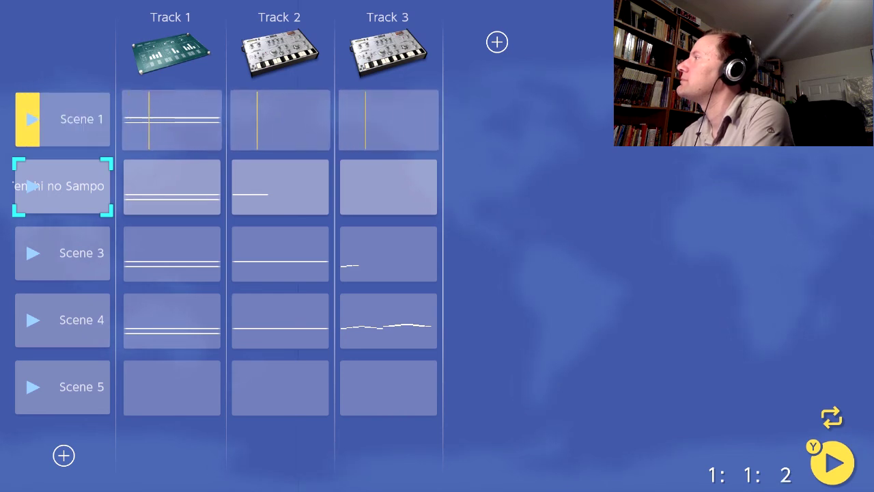
key(a)
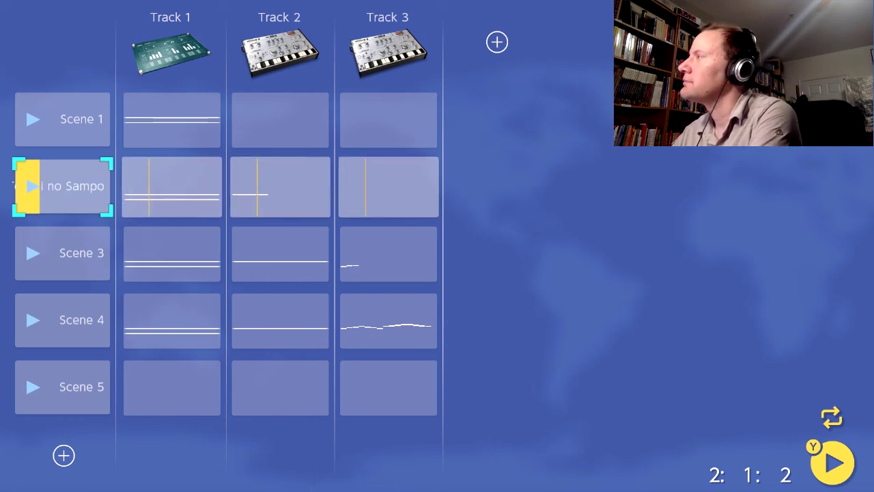
key(Down)
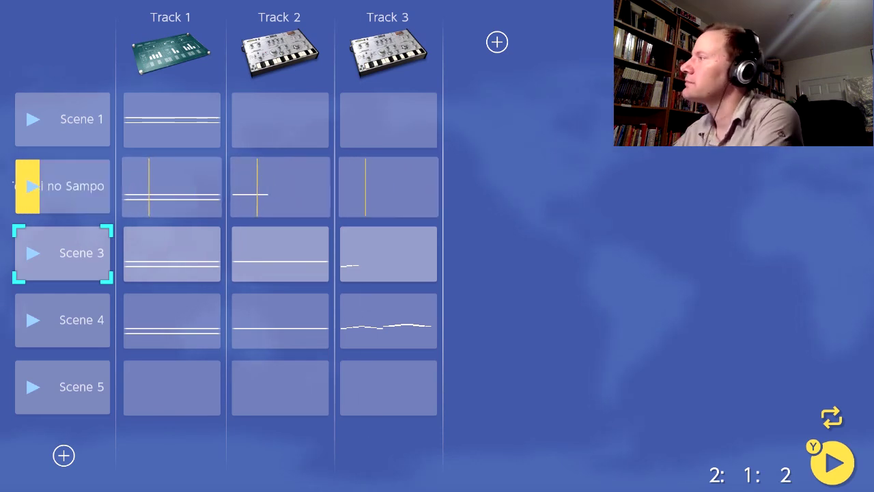
key(a)
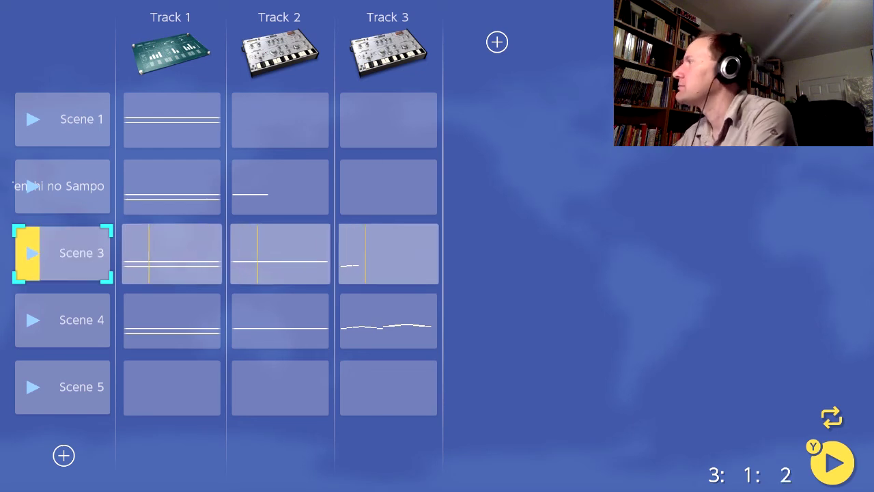
- Switch playback from Scene 3 to the empty Scene 5 for a silent break
key(Down)
key(Down)
key(Down)
key(Up)
key(Return)
- Restart the sequence by playing Scene 1 followed by the second scene
key(Up)
key(Up)
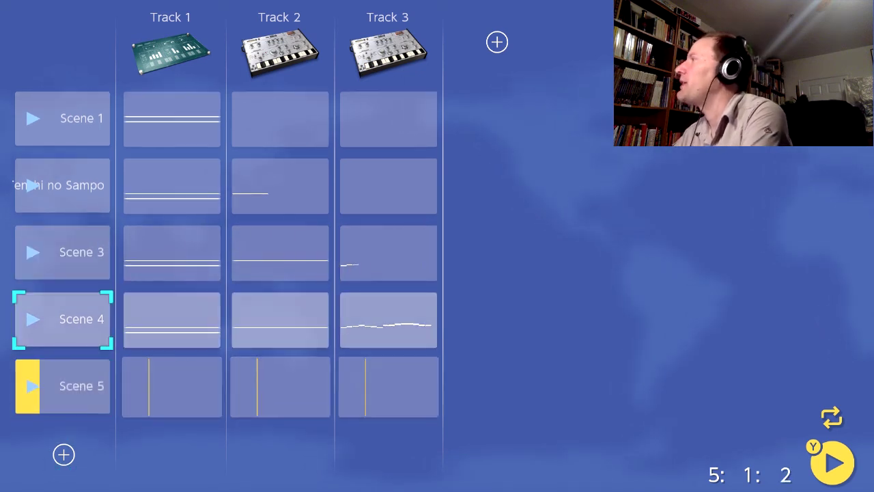
key(Up)
key(Up)
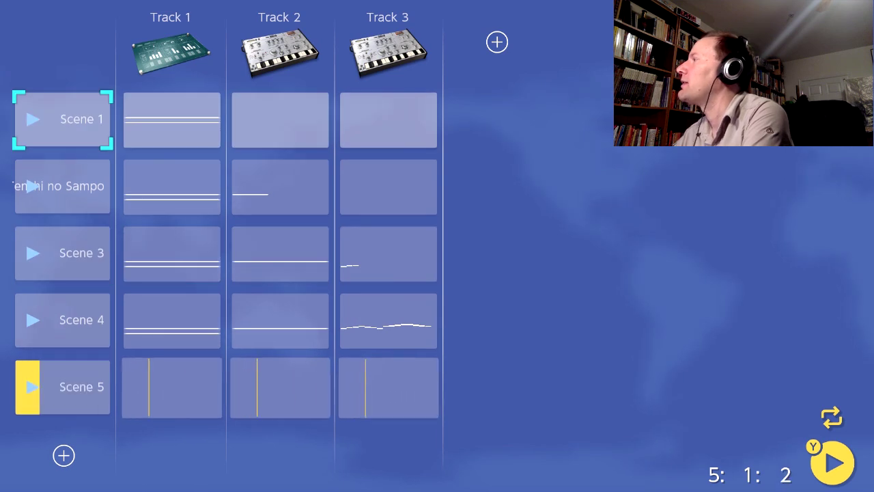
key(Return)
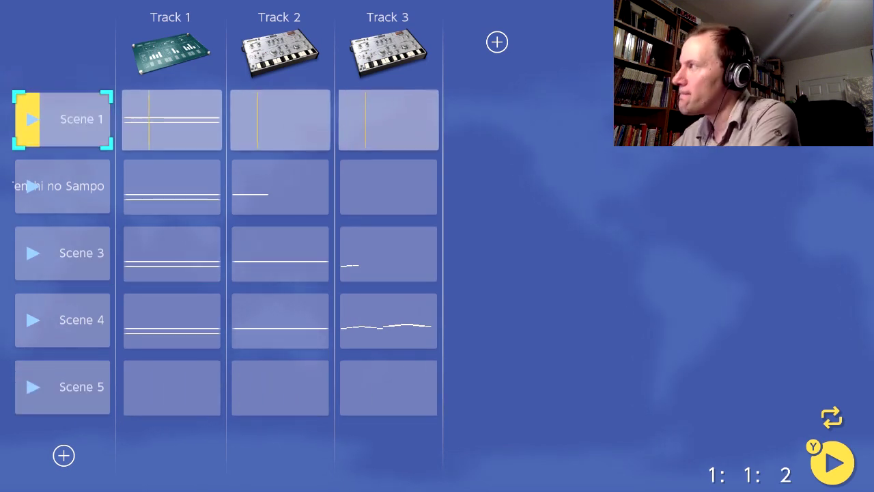
key(Down)
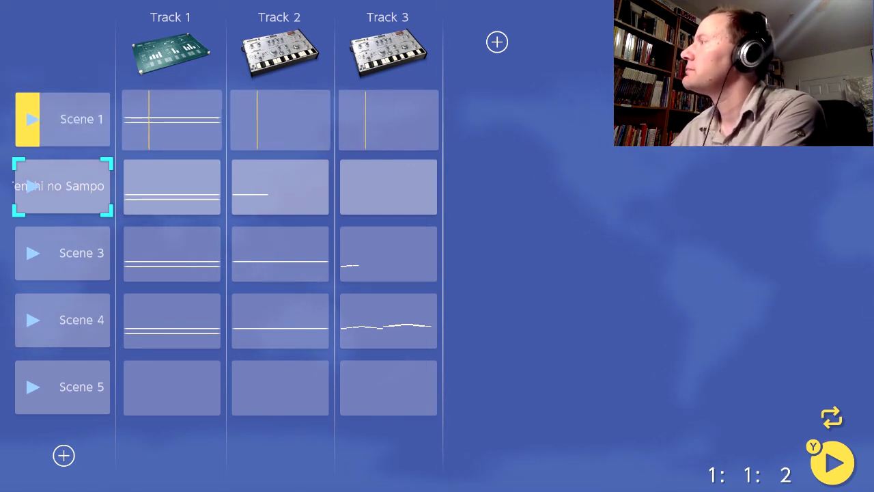
key(Return)
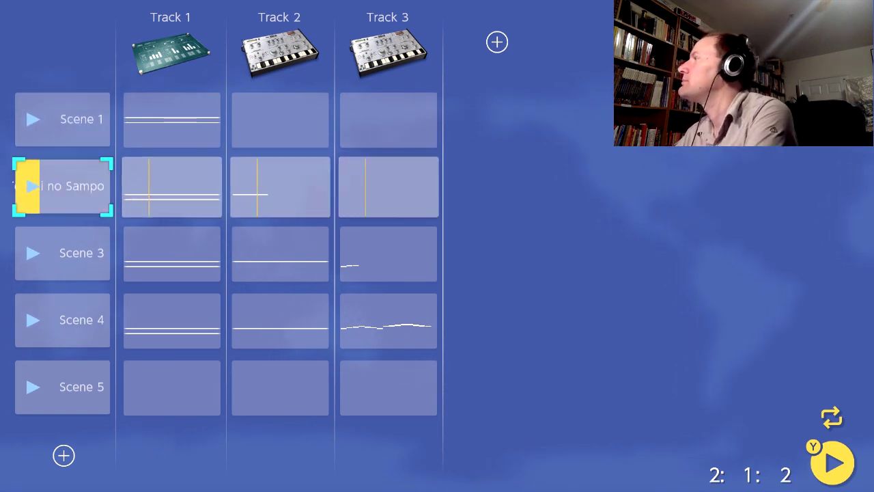
- Insert a silent break after the second scene by playing the empty Scene 5, and launch Scene 3
key(Down)
key(Down)
key(Down)
key(Down)
key(Up)
key(Return)
key(Up)
key(Up)
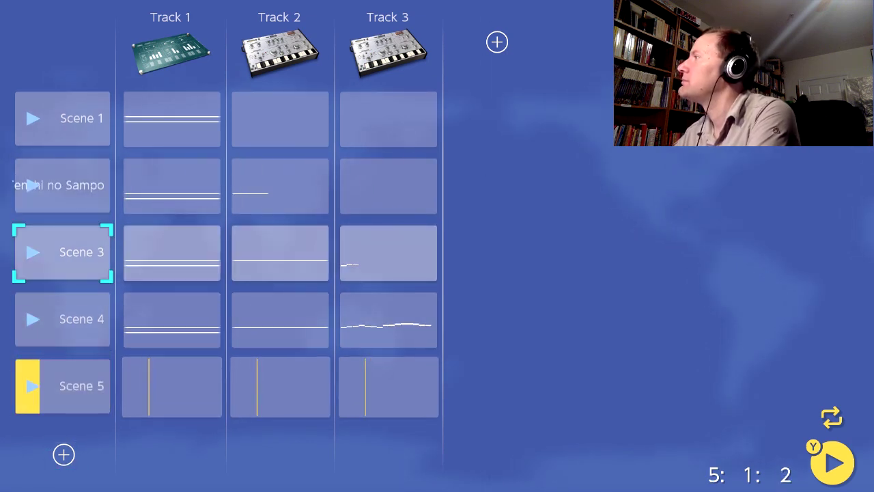
key(Return)
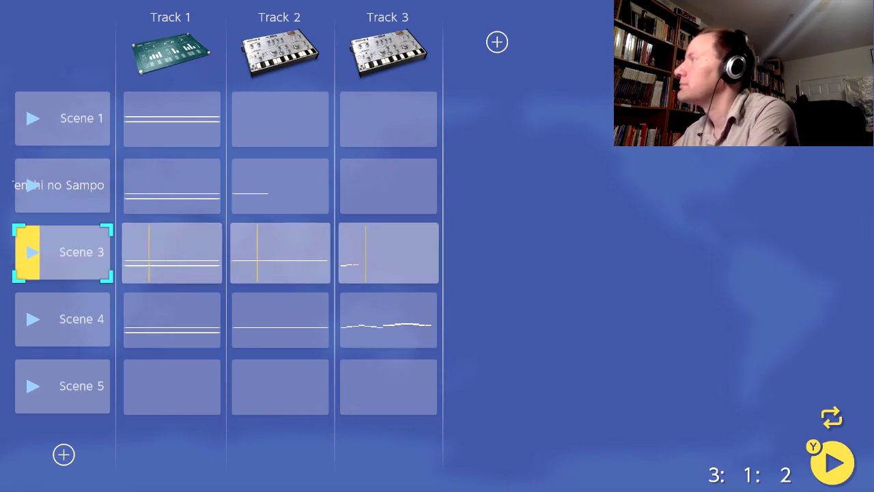
- Cut Scene 3 off with the empty Scene 5 and bring playback back to Scene 3
key(Down)
key(Down)
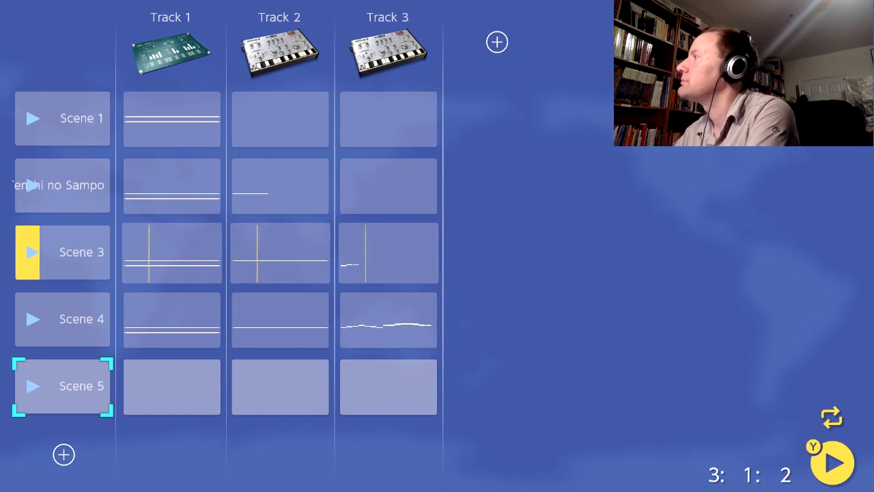
key(Return)
key(Up)
key(Up)
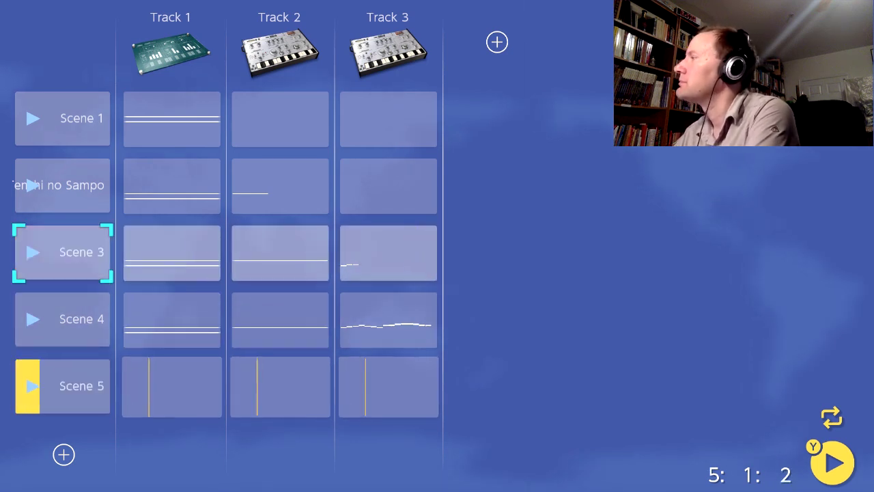
key(Return)
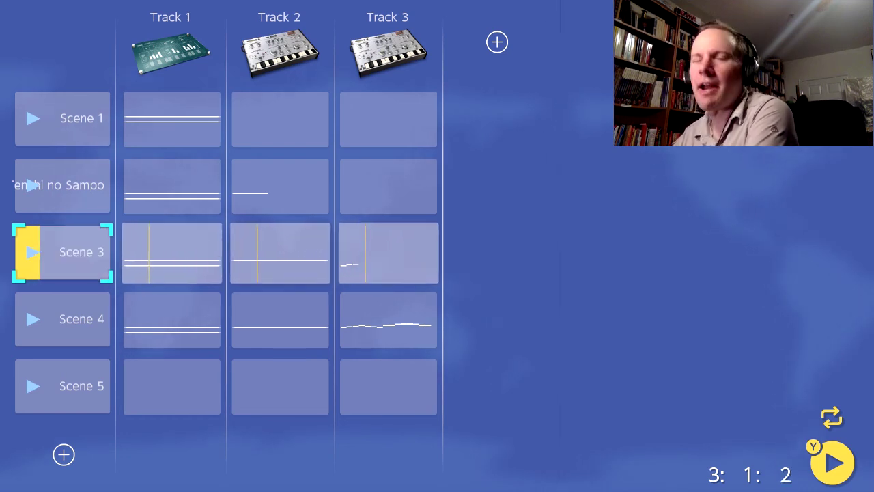
- Play Scene 4 and return to Scene 3
key(Down)
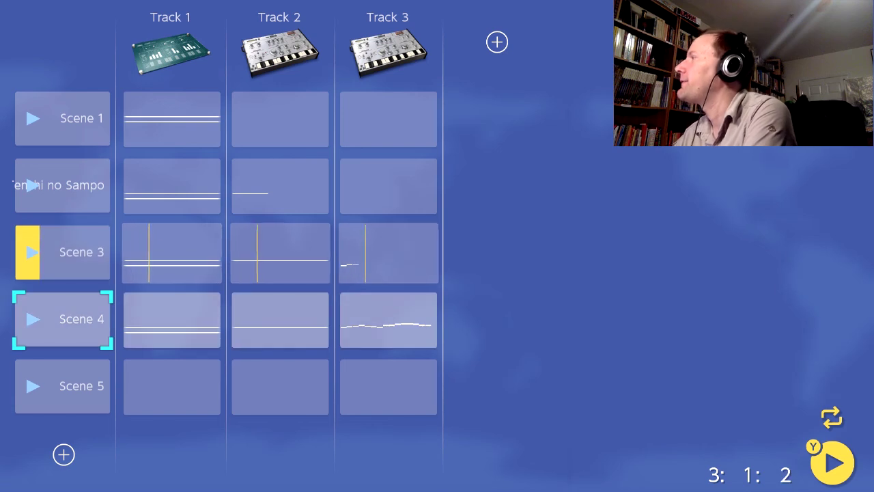
key(Return)
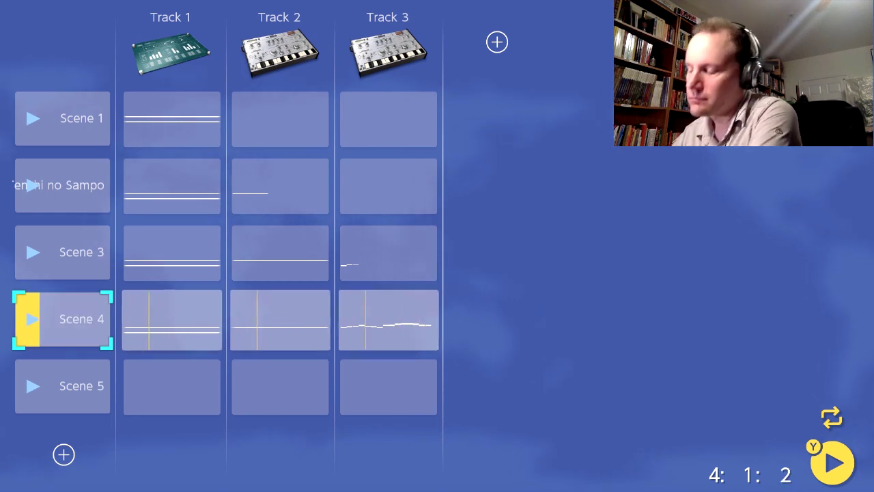
key(Up)
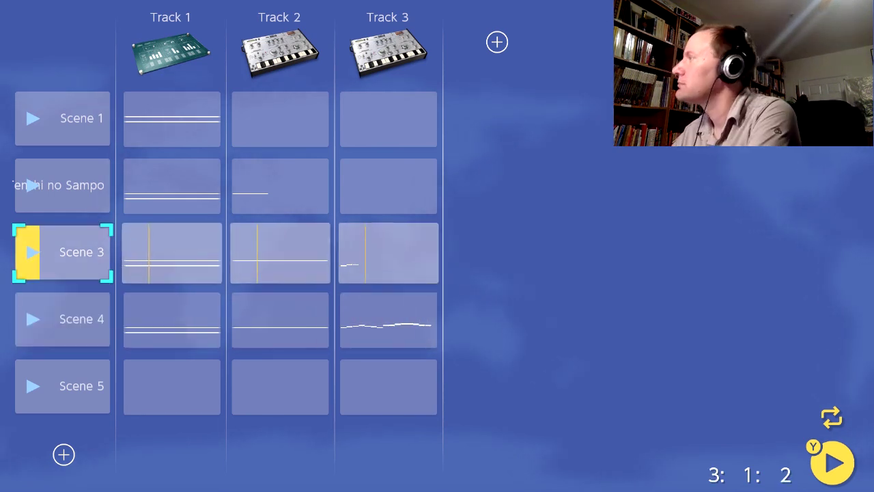
- Alternate playback between Scene 4 and Scene 3 two more times, finishing on Scene 3
key(Down)
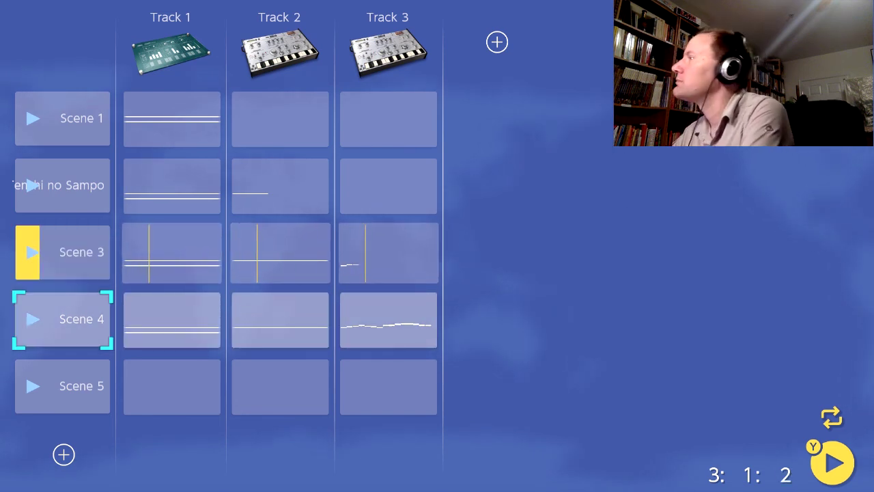
key(Return)
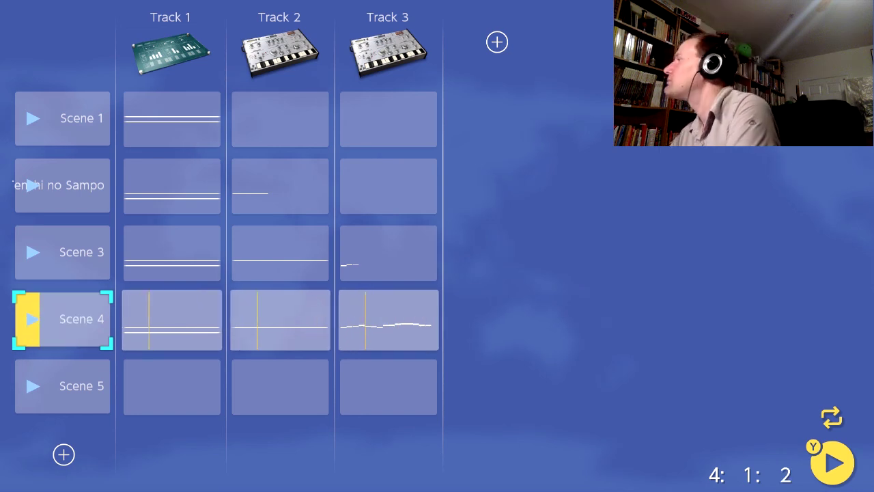
key(Up)
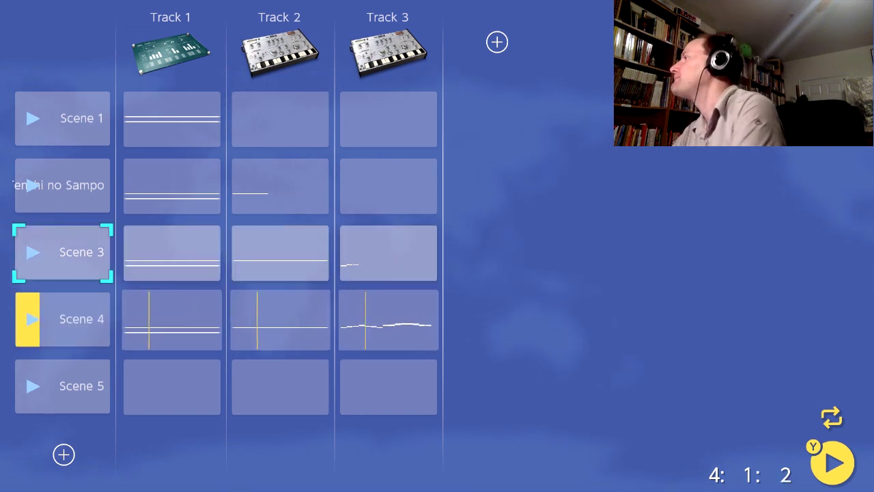
key(a)
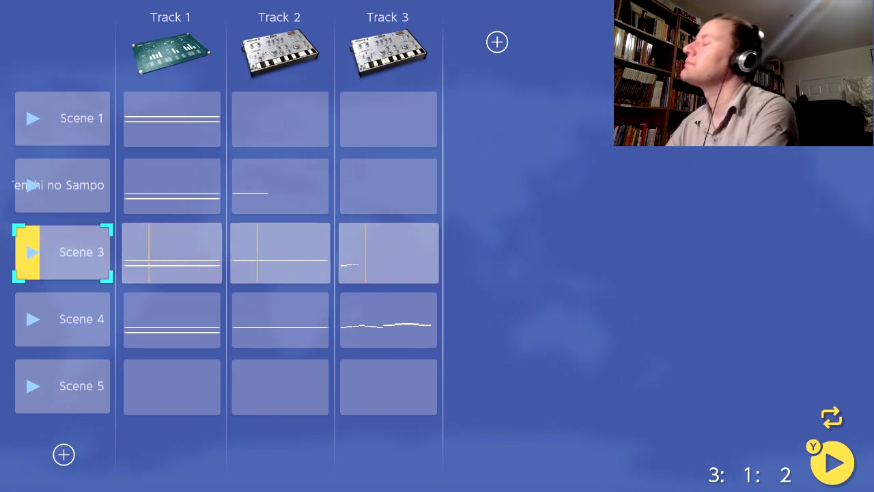
key(Down)
key(Return)
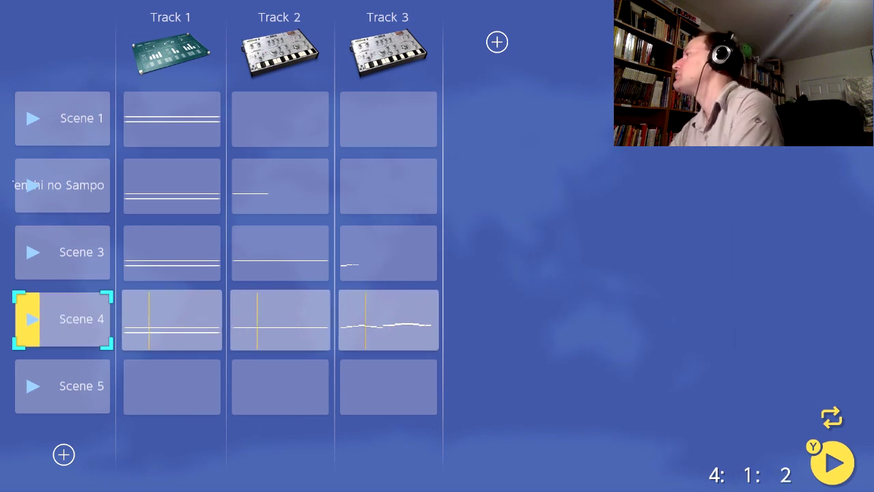
key(Up)
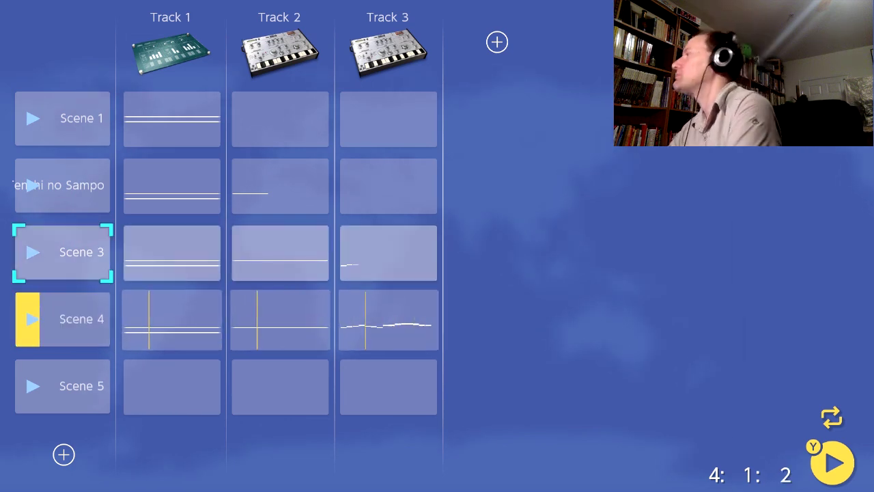
key(Return)
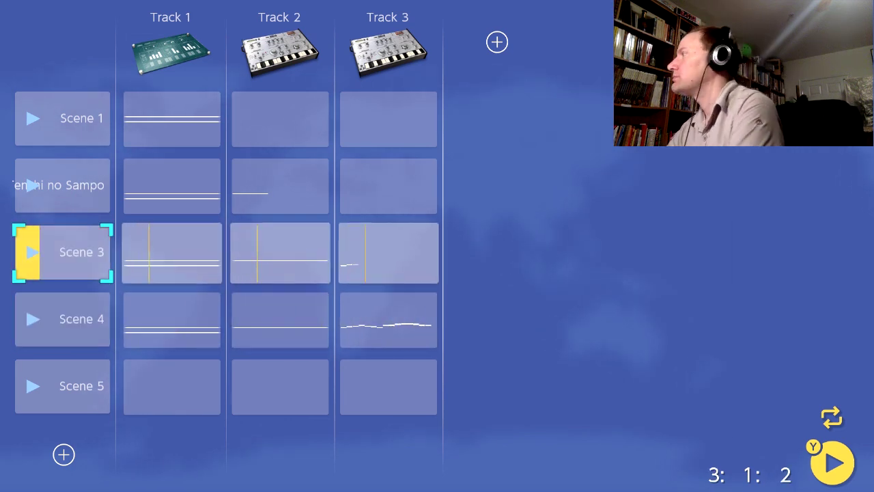
- Step the piece back down by launching the second scene and following it with Scene 1
key(Up)
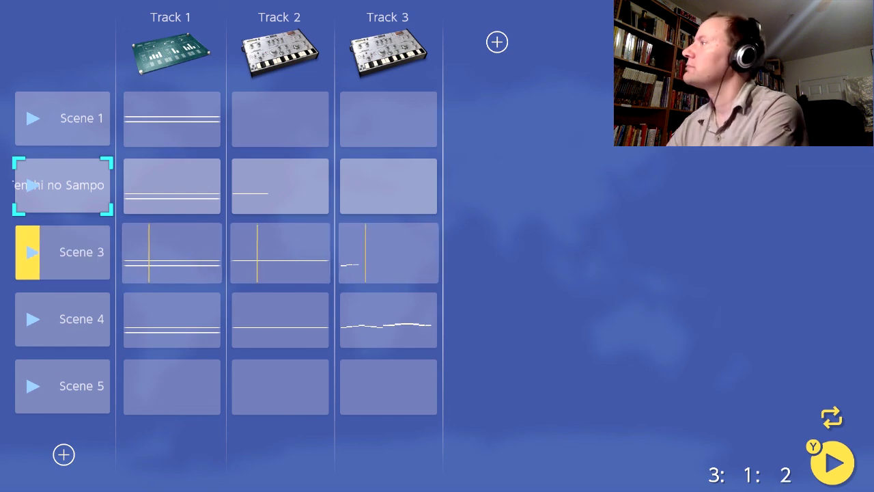
key(Return)
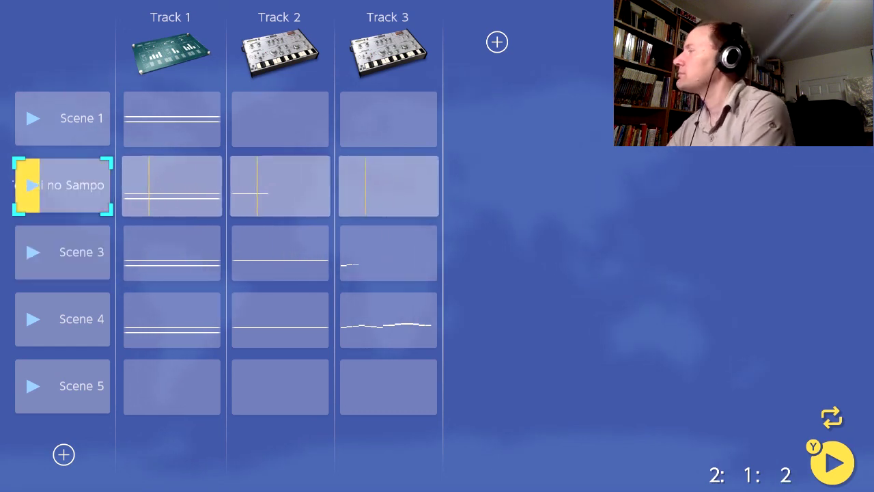
key(Up)
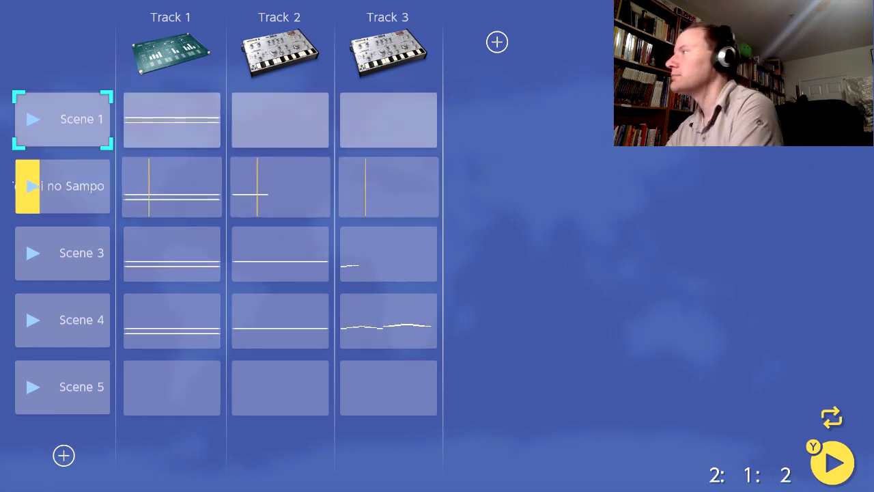
key(Return)
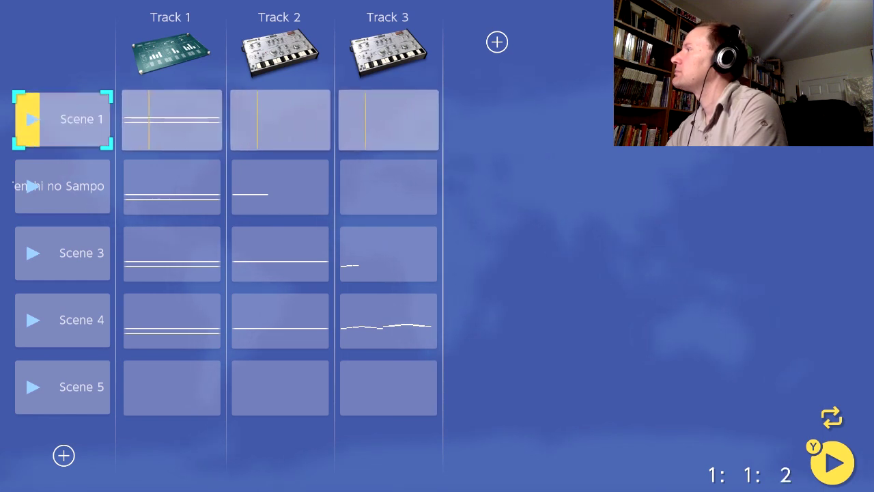
- Silence Scene 1 by launching the empty Scene 5
key(Down)
key(Down)
key(Down)
key(Down)
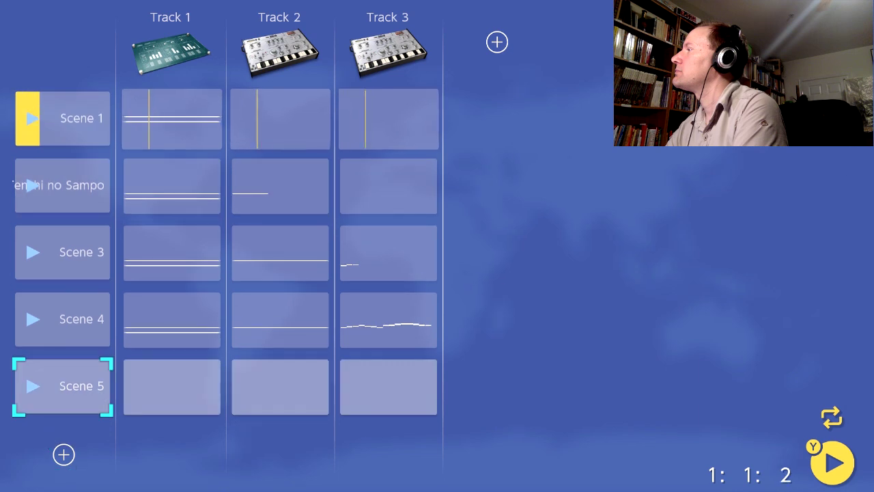
key(Return)
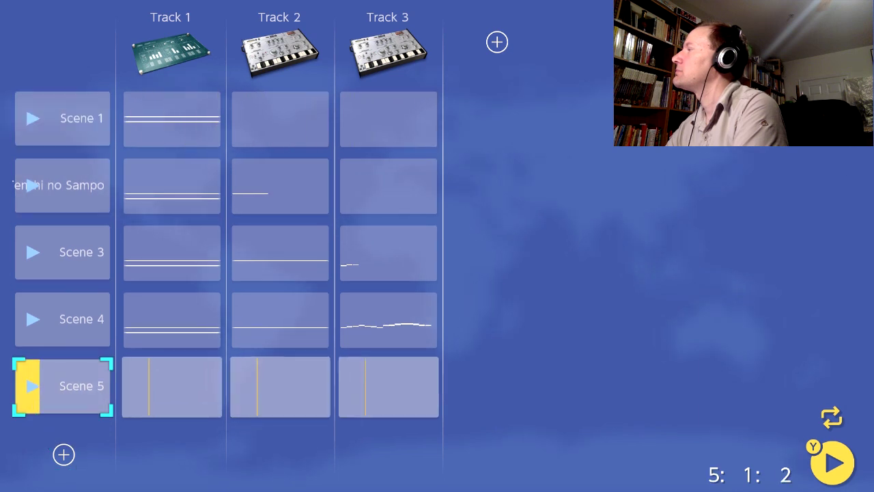